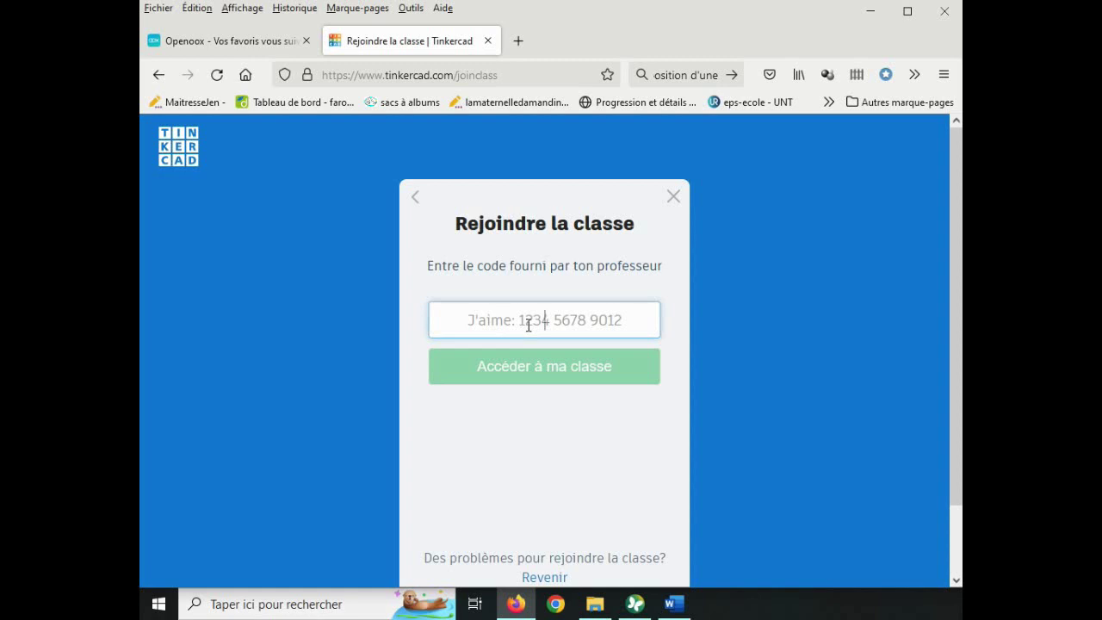
- Join the class by entering the class code, and sign in with the student nickname
{"action": "key", "text": "ctrl+v"}
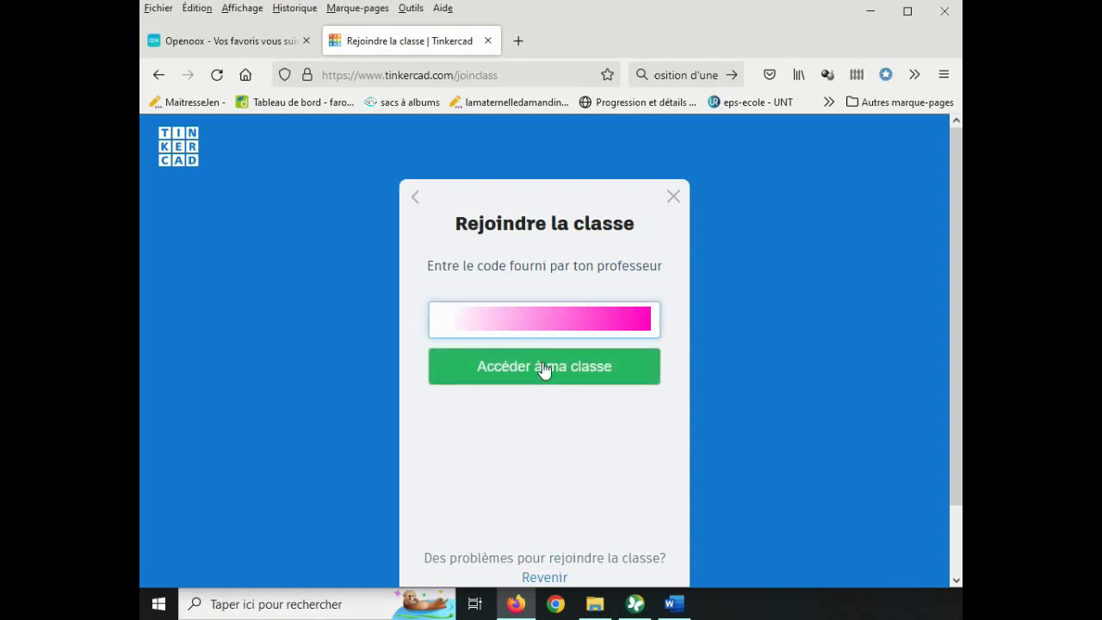
{"action": "left_click", "coordinate": [559, 377]}
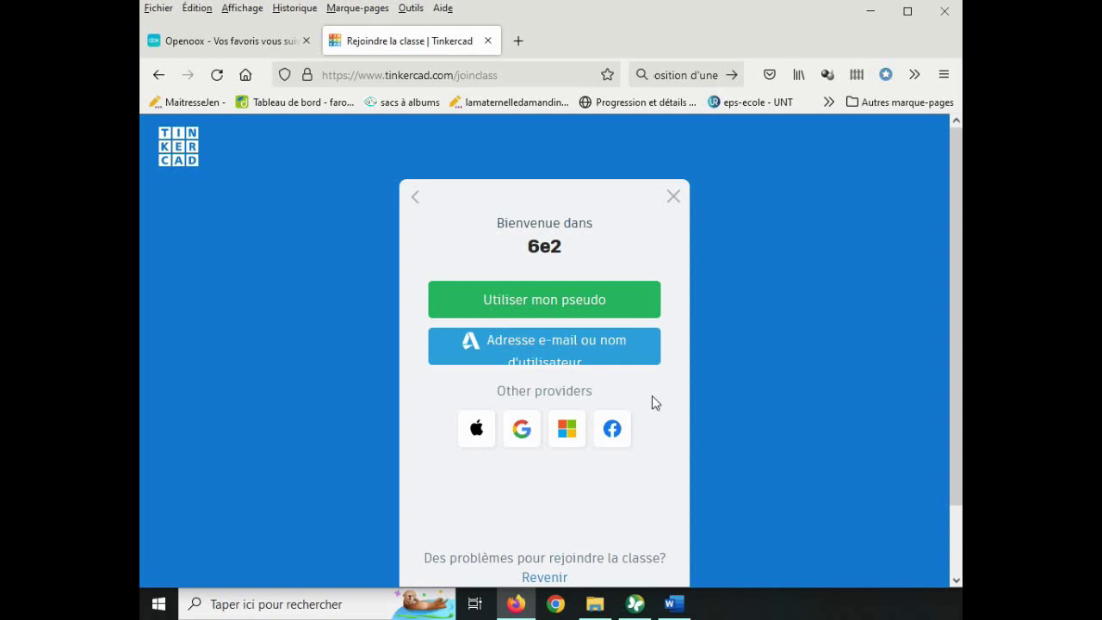
{"action": "key", "text": "alt+Tab"}
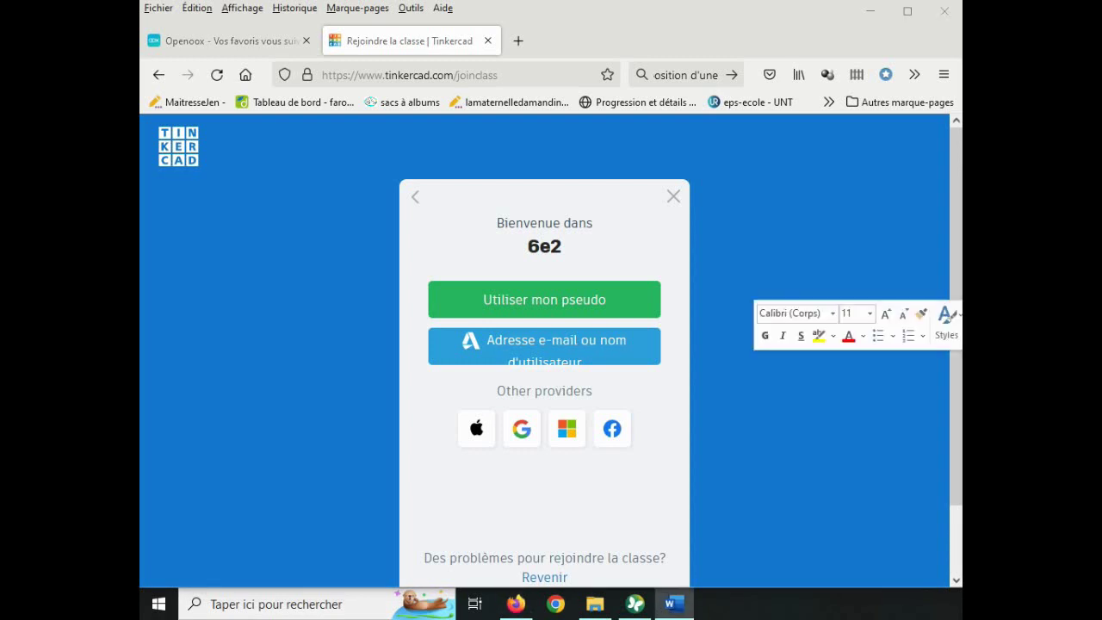
{"action": "left_click", "coordinate": [549, 303]}
{"action": "left_click", "coordinate": [540, 326]}
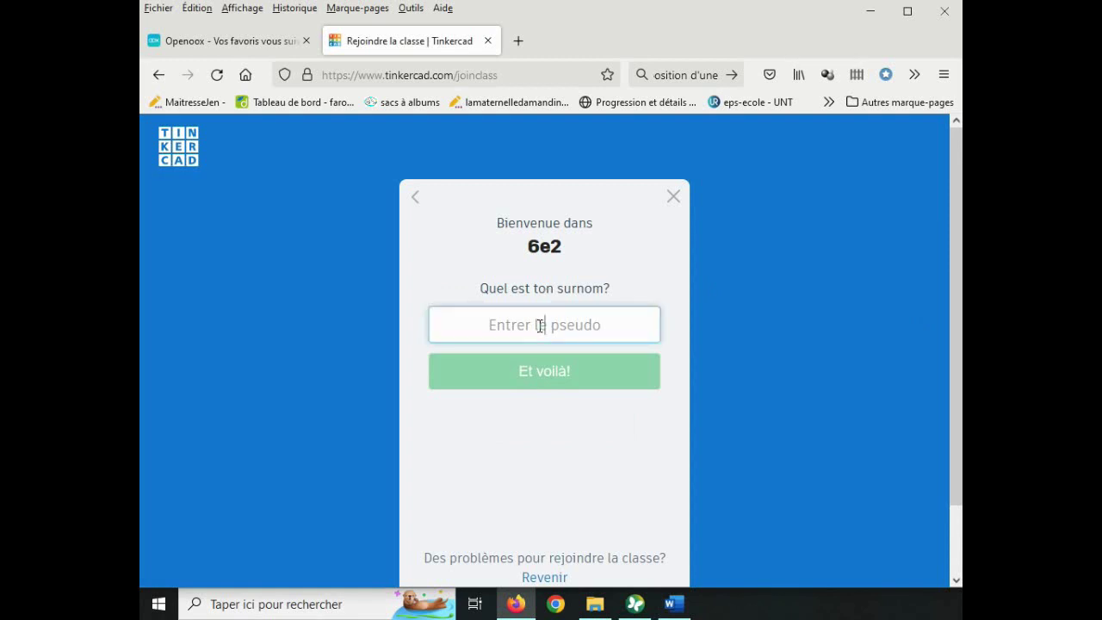
{"action": "type", "text": "eleve"}
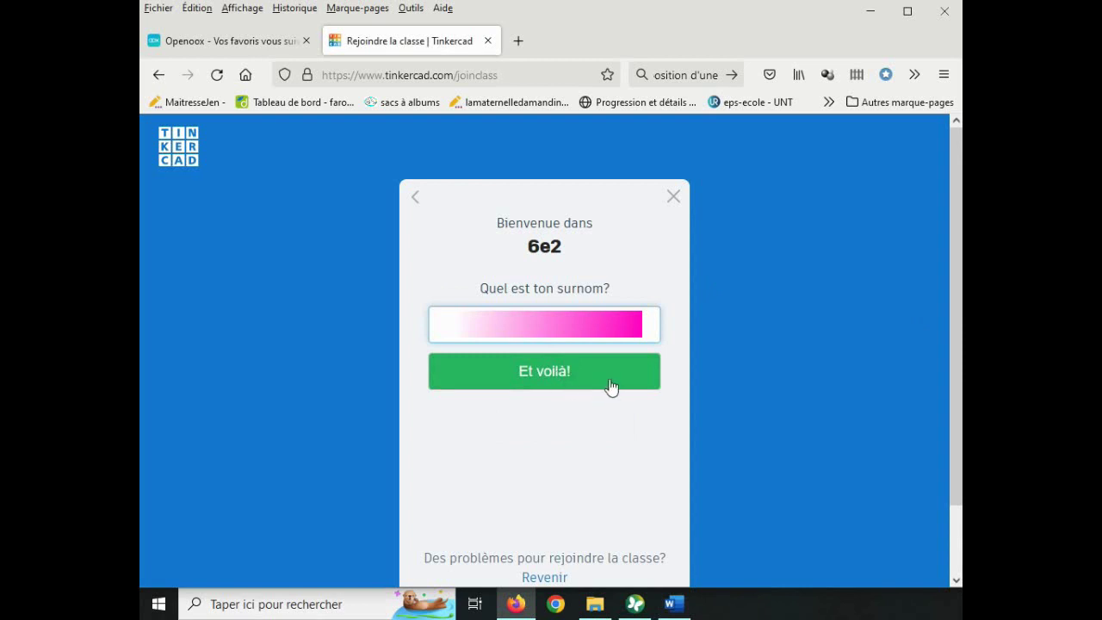
{"action": "left_click", "coordinate": [602, 378]}
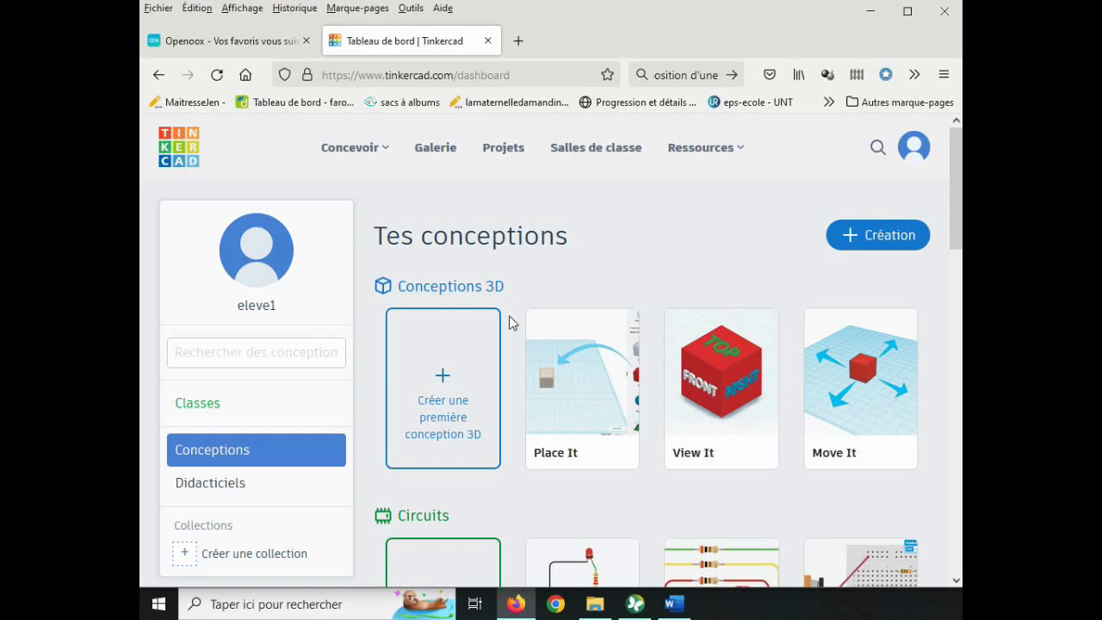
- Create a new 3D design from the dashboard
{"action": "left_click", "coordinate": [869, 242]}
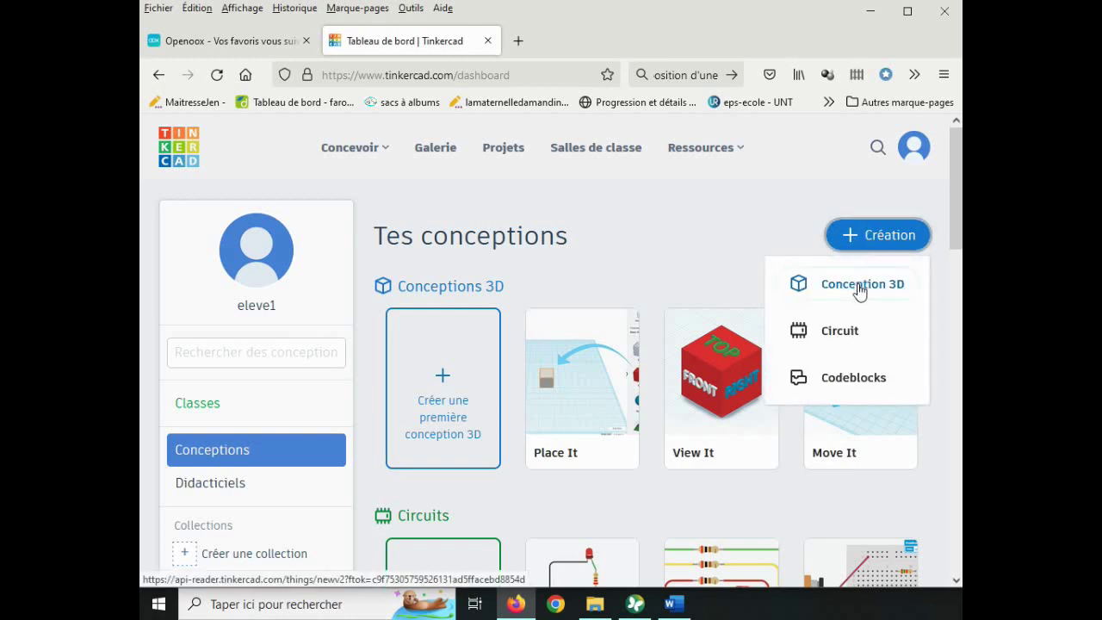
{"action": "left_click", "coordinate": [859, 289]}
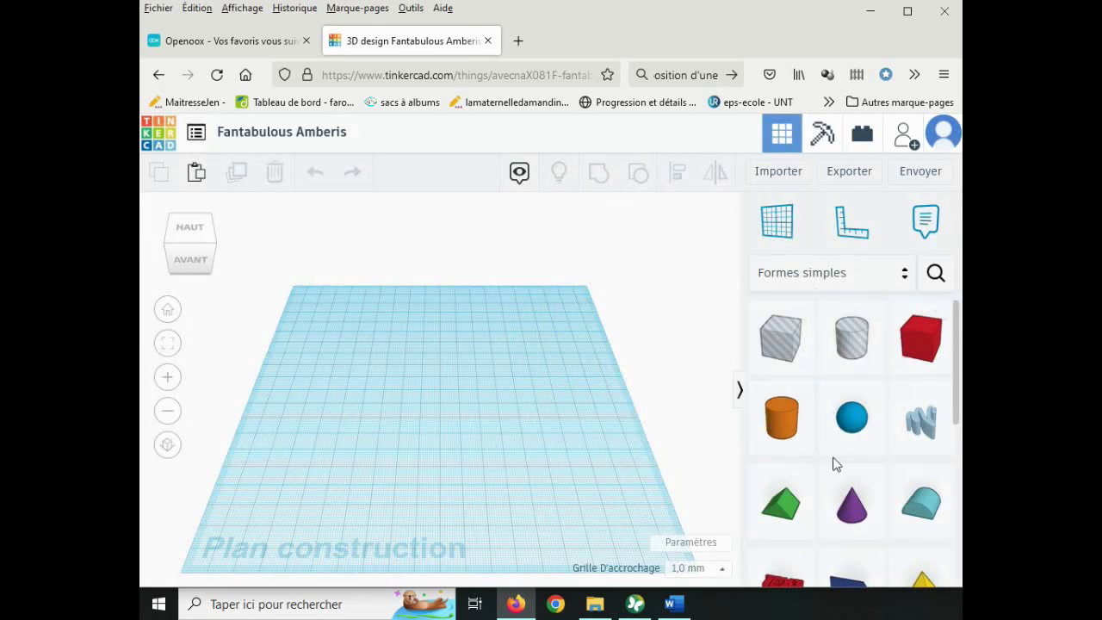
- Look through the basic shapes and place a solid red box near the centre of the workplane
{"action": "scroll", "coordinate": [834, 463], "scroll_direction": "down", "scroll_amount": 1}
{"action": "scroll", "coordinate": [834, 464], "scroll_direction": "down", "scroll_amount": 3}
{"action": "scroll", "coordinate": [819, 414], "scroll_direction": "down", "scroll_amount": 6}
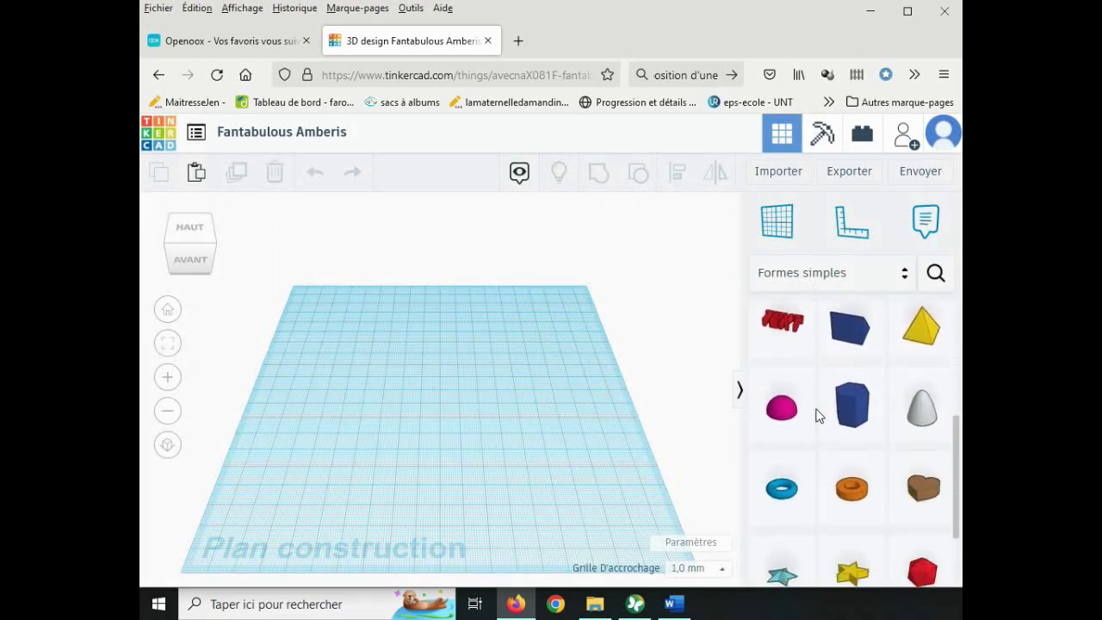
{"action": "scroll", "coordinate": [819, 414], "scroll_direction": "up", "scroll_amount": 10}
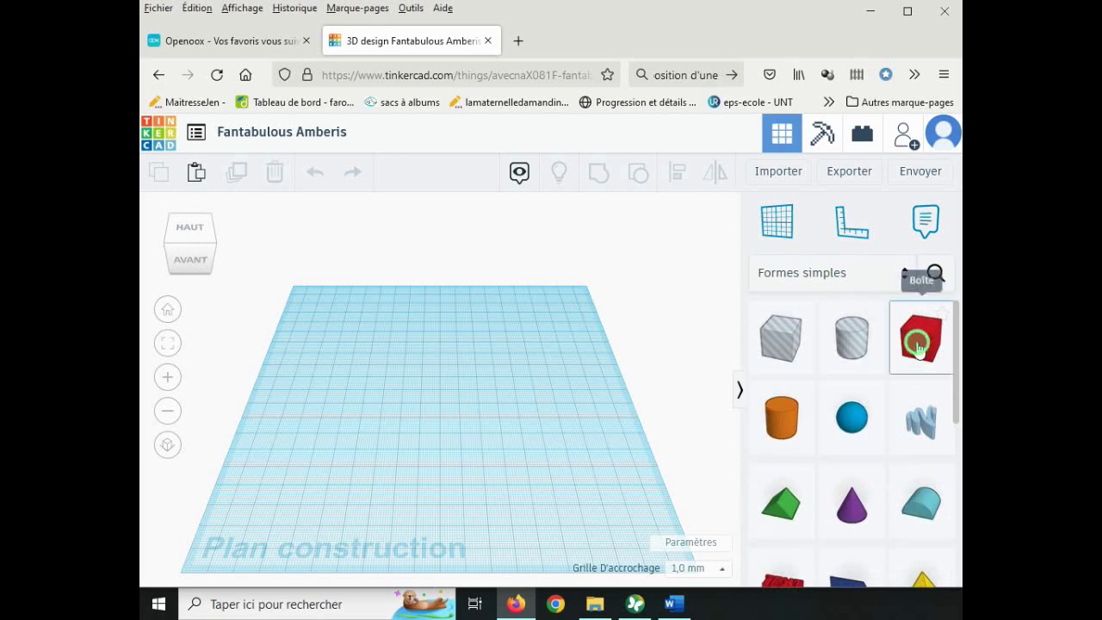
{"action": "left_click_drag", "start_coordinate": [920, 340], "coordinate": [475, 423]}
{"action": "left_click", "coordinate": [424, 320]}
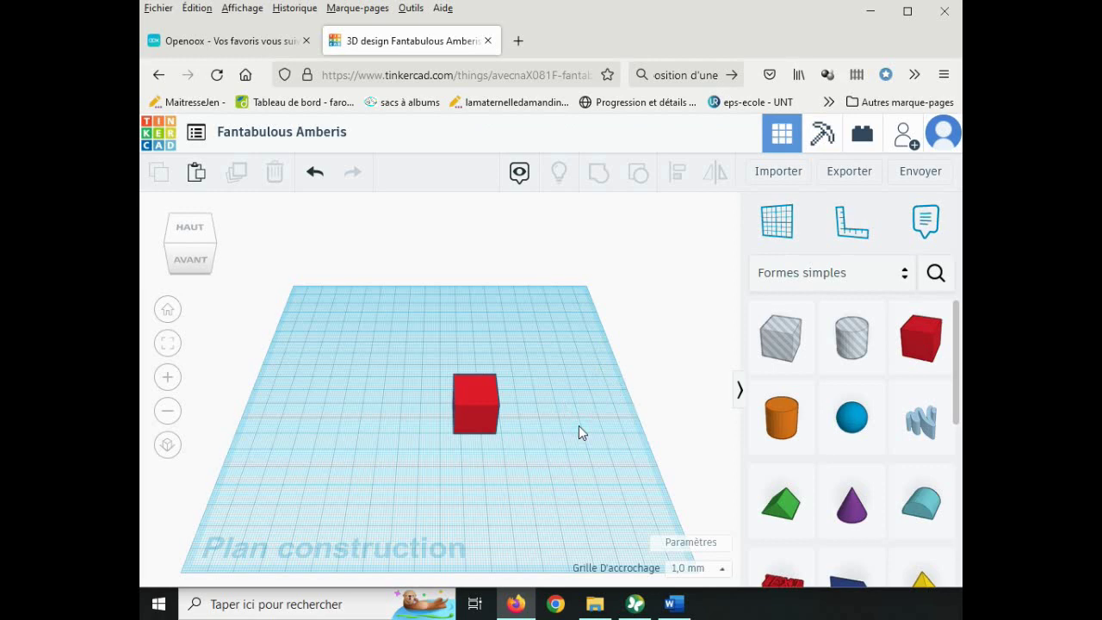
- Examine the red box on the workplane from several angles and distances, including at workplane level and from the home view
{"action": "right_click_drag", "start_coordinate": [579, 426], "coordinate": [539, 417]}
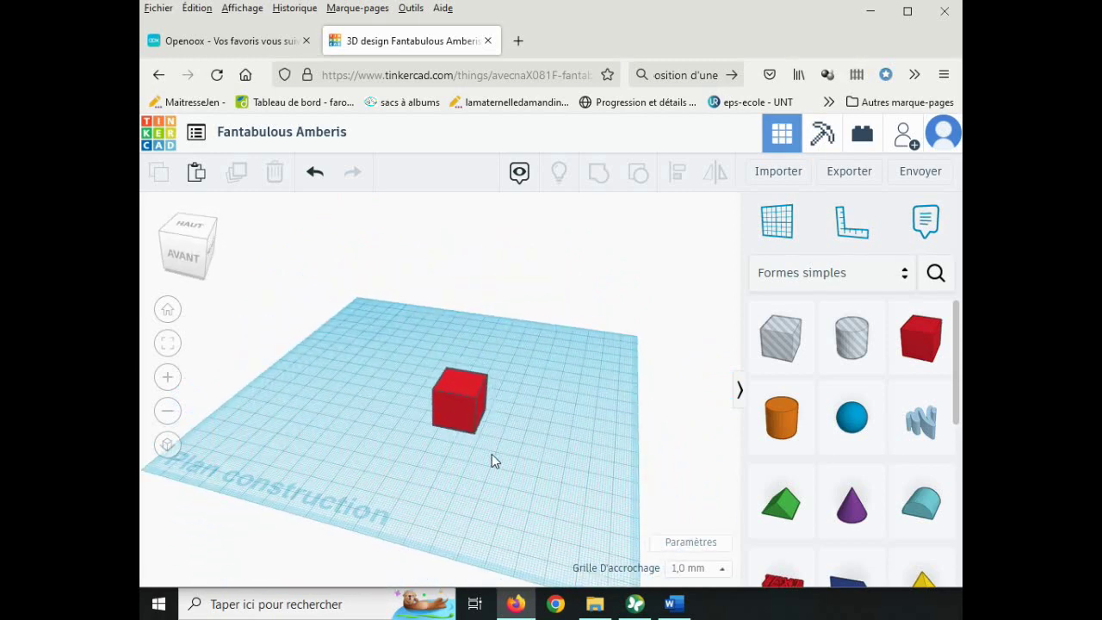
{"action": "middle_click_drag", "start_coordinate": [492, 461], "coordinate": [462, 469]}
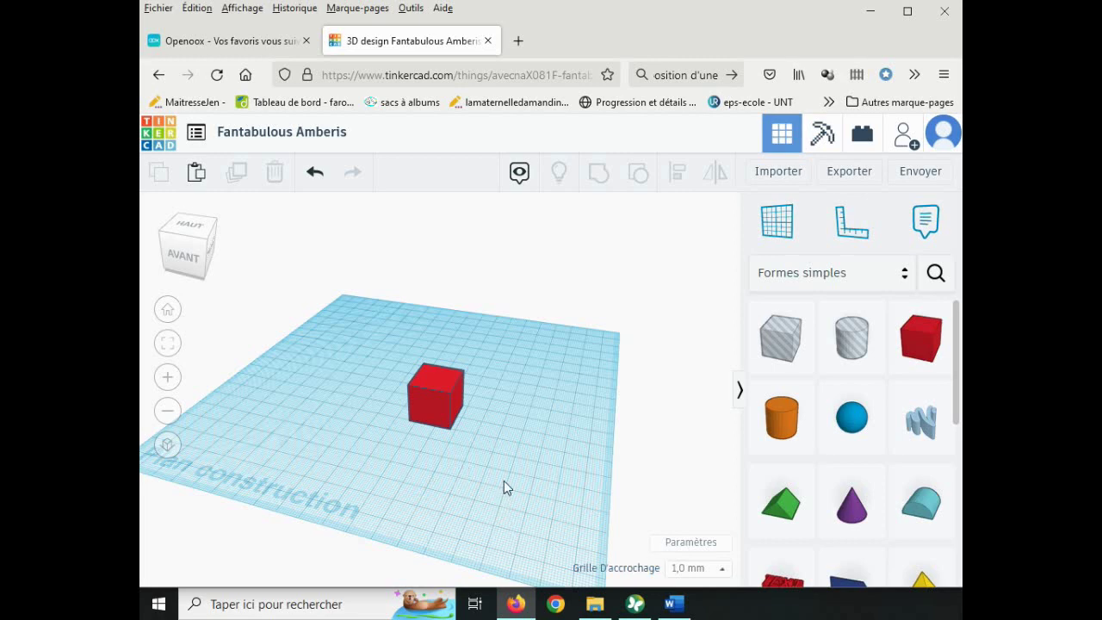
{"action": "scroll", "coordinate": [504, 482], "scroll_direction": "up", "scroll_amount": 5}
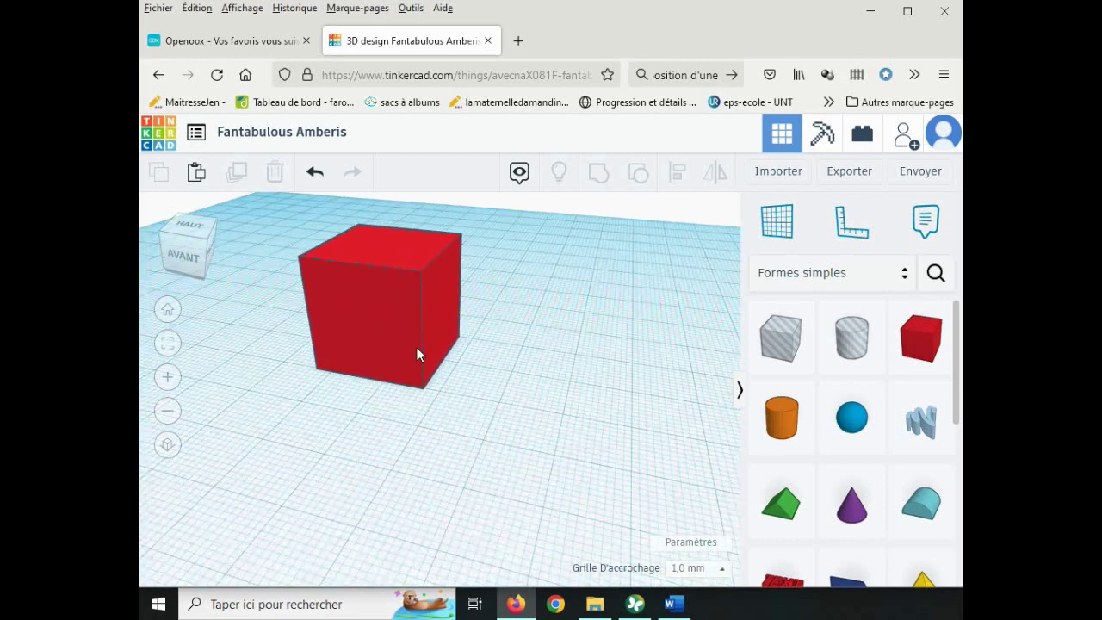
{"action": "scroll", "coordinate": [414, 347], "scroll_direction": "down", "scroll_amount": 5}
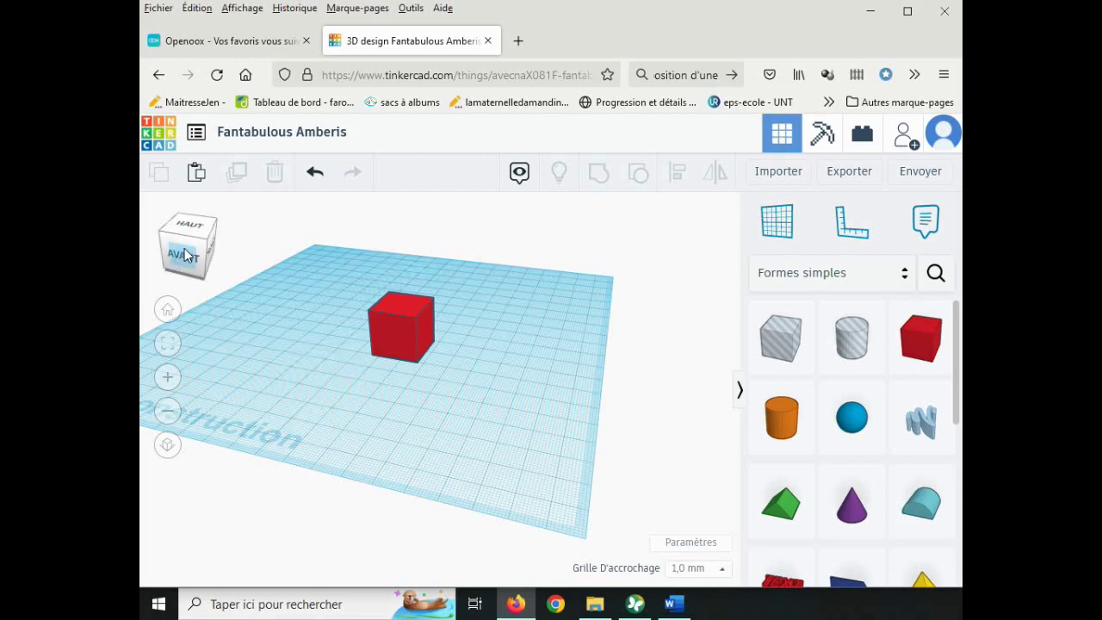
{"action": "mouse_move", "coordinate": [185, 254]}
{"action": "left_mouse_down"}
{"action": "mouse_move", "coordinate": [206, 246]}
{"action": "mouse_move", "coordinate": [183, 251]}
{"action": "mouse_move", "coordinate": [197, 261]}
{"action": "mouse_move", "coordinate": [181, 250]}
{"action": "left_mouse_up"}
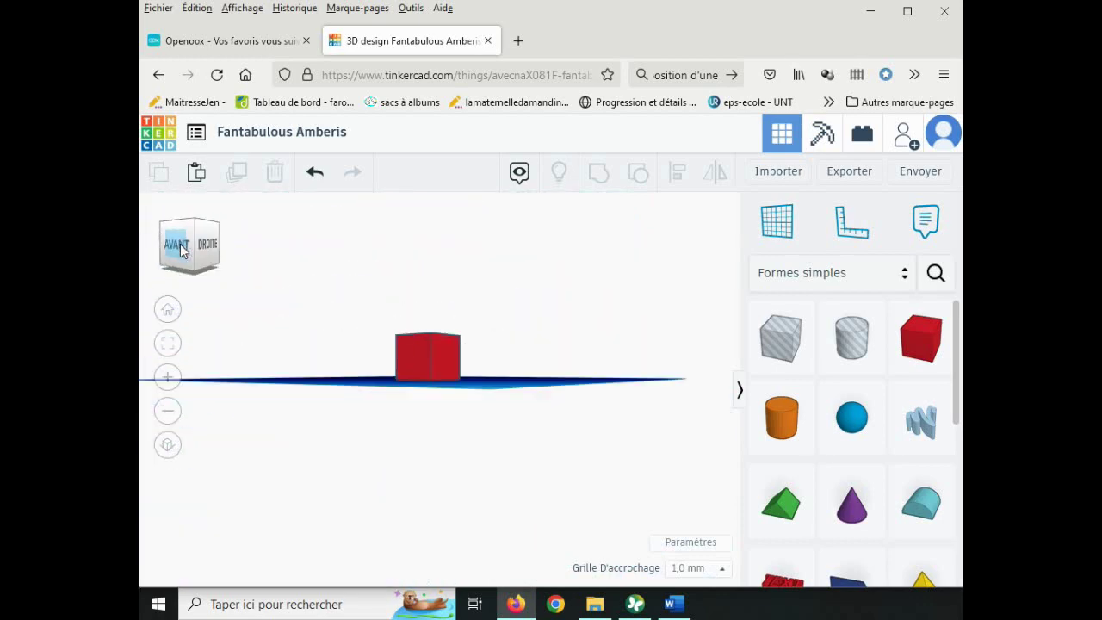
{"action": "left_click", "coordinate": [167, 309]}
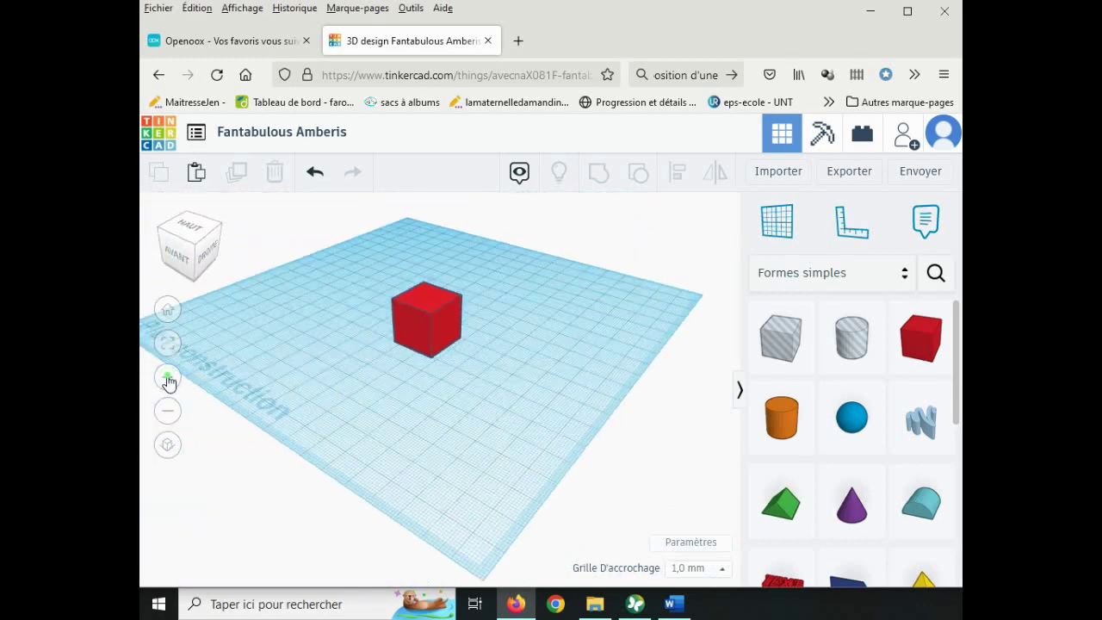
{"action": "left_click", "coordinate": [168, 380]}
{"action": "left_click", "coordinate": [167, 380]}
{"action": "left_click", "coordinate": [167, 412]}
{"action": "left_click", "coordinate": [169, 413]}
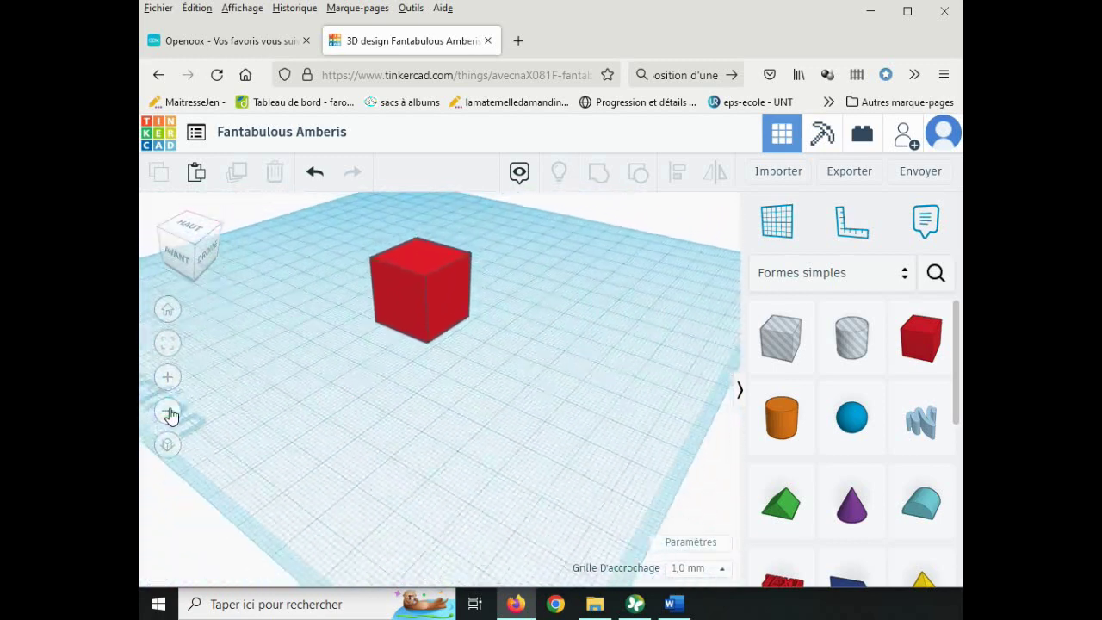
{"action": "left_click", "coordinate": [169, 413]}
{"action": "left_click", "coordinate": [169, 413]}
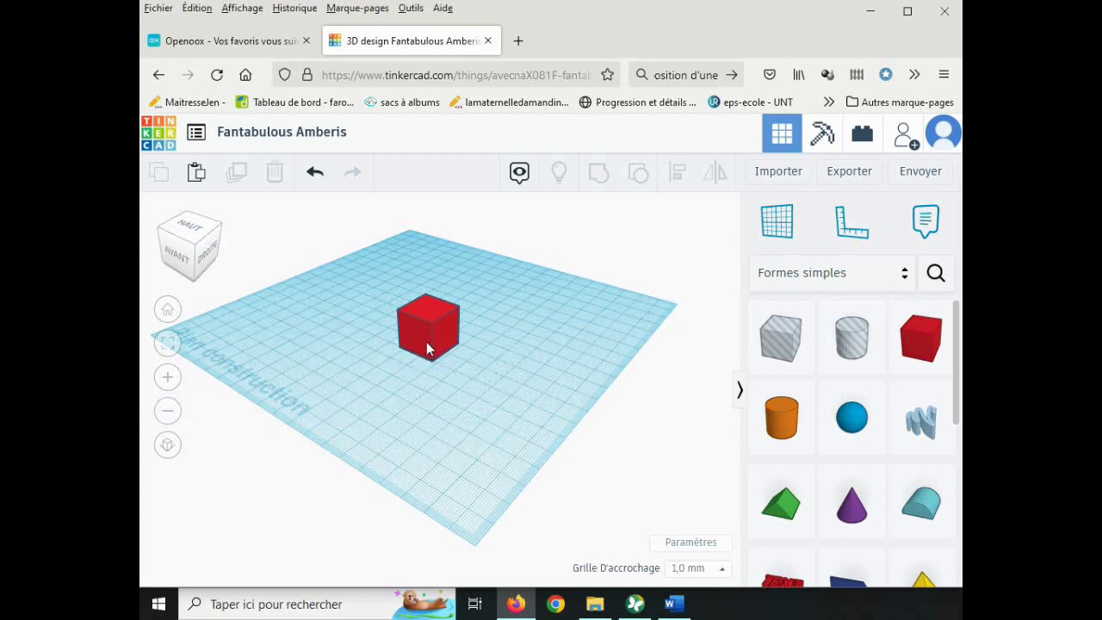
{"action": "right_click_drag", "start_coordinate": [462, 388], "coordinate": [376, 345]}
{"action": "middle_click_drag", "start_coordinate": [376, 345], "coordinate": [406, 369]}
{"action": "scroll", "coordinate": [414, 402], "scroll_direction": "up", "scroll_amount": 3}
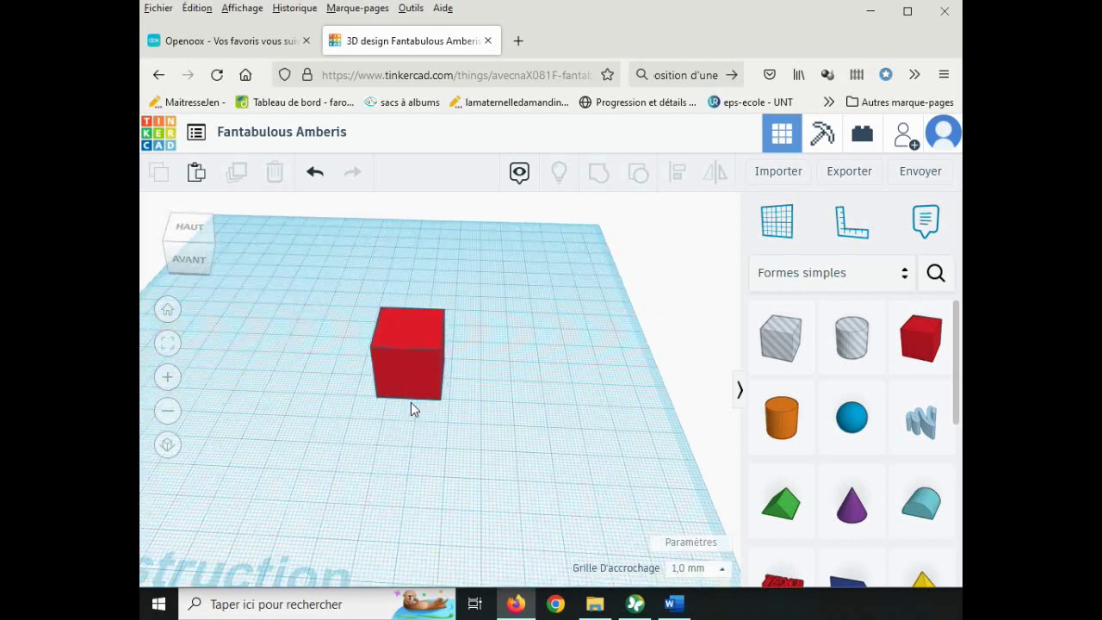
{"action": "scroll", "coordinate": [411, 402], "scroll_direction": "down", "scroll_amount": 3}
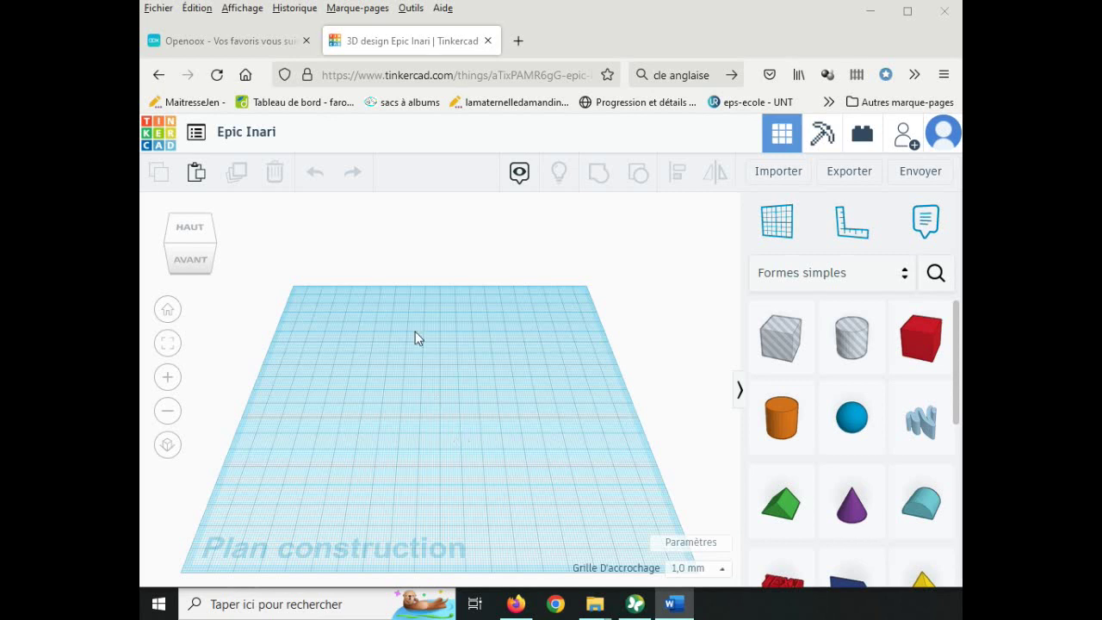
- Rename the new empty design as "Clé anglaise"
{"action": "left_click", "coordinate": [271, 134]}
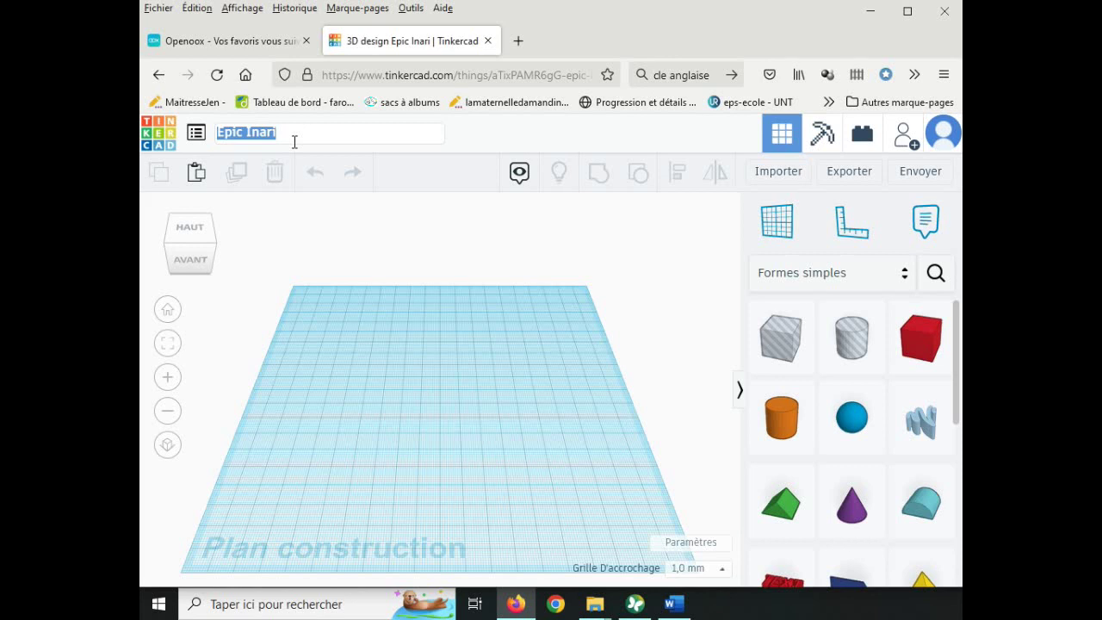
{"action": "type", "text": "Clé"}
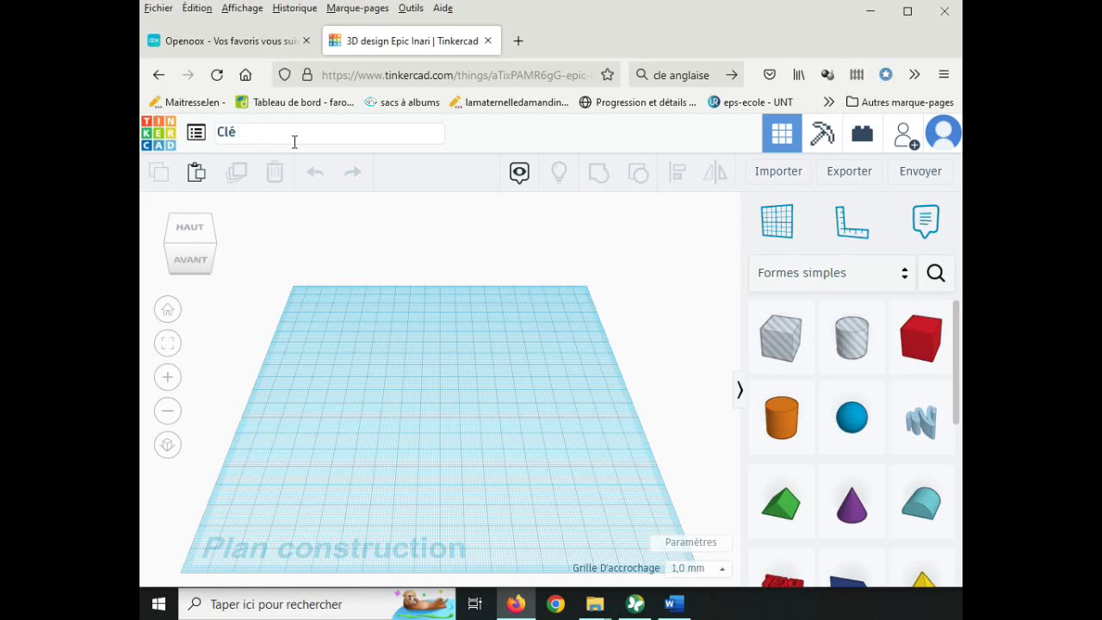
{"action": "type", "text": " anglaise"}
{"action": "key", "text": "Return"}
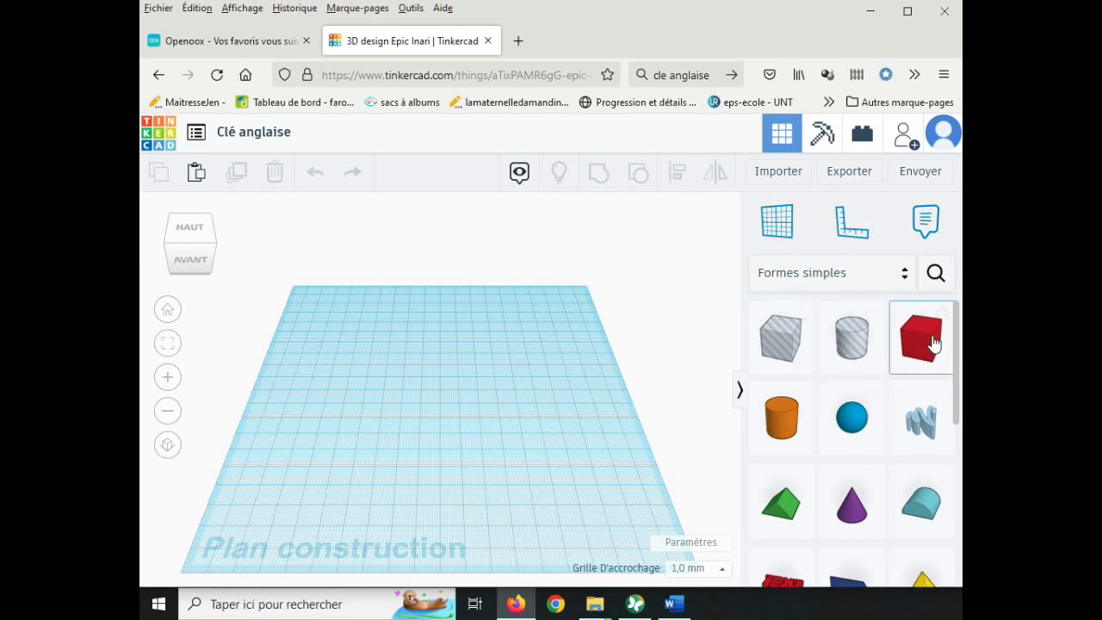
- Place a solid box on the workplane and set its length to 70, width to 10 and height to 4 mm
{"action": "left_click_drag", "start_coordinate": [913, 341], "coordinate": [390, 416]}
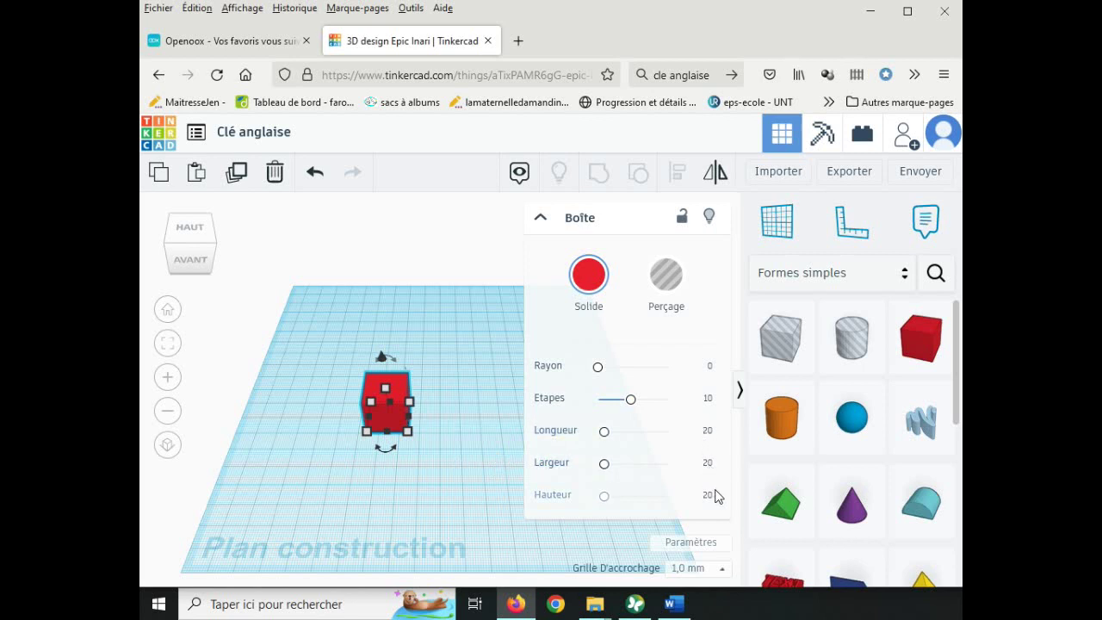
{"action": "left_click", "coordinate": [708, 432]}
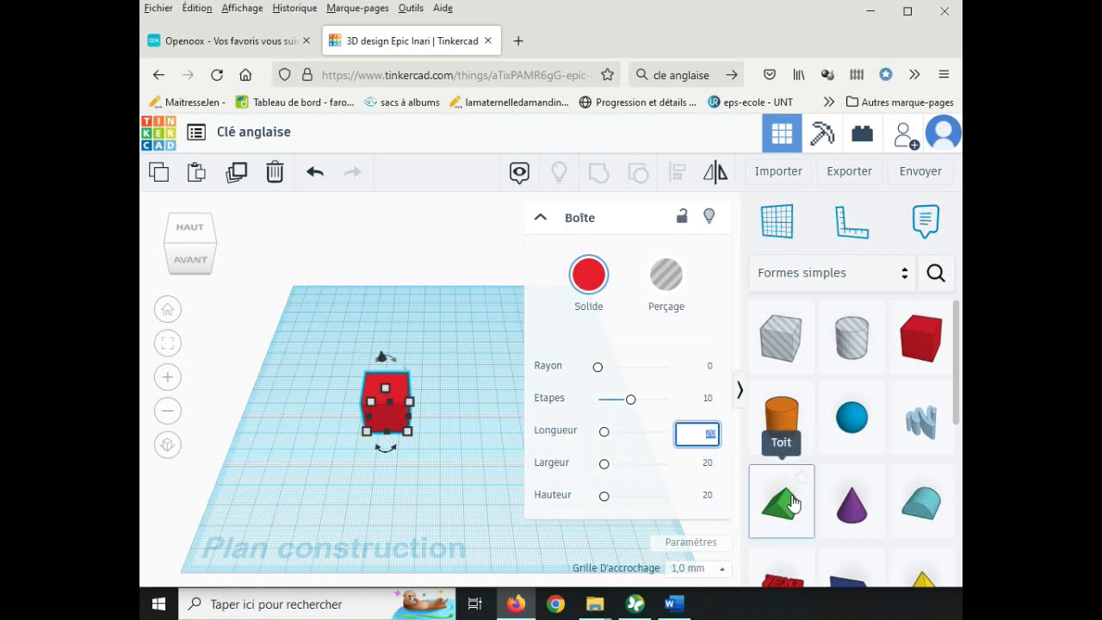
{"action": "left_click", "coordinate": [706, 465]}
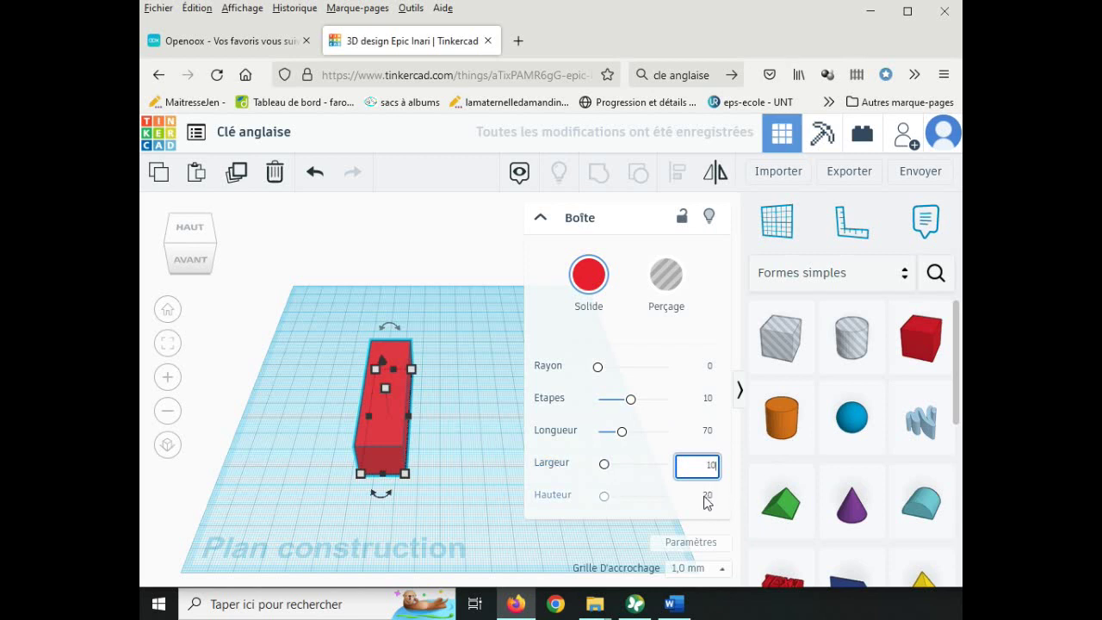
{"action": "left_click", "coordinate": [706, 498]}
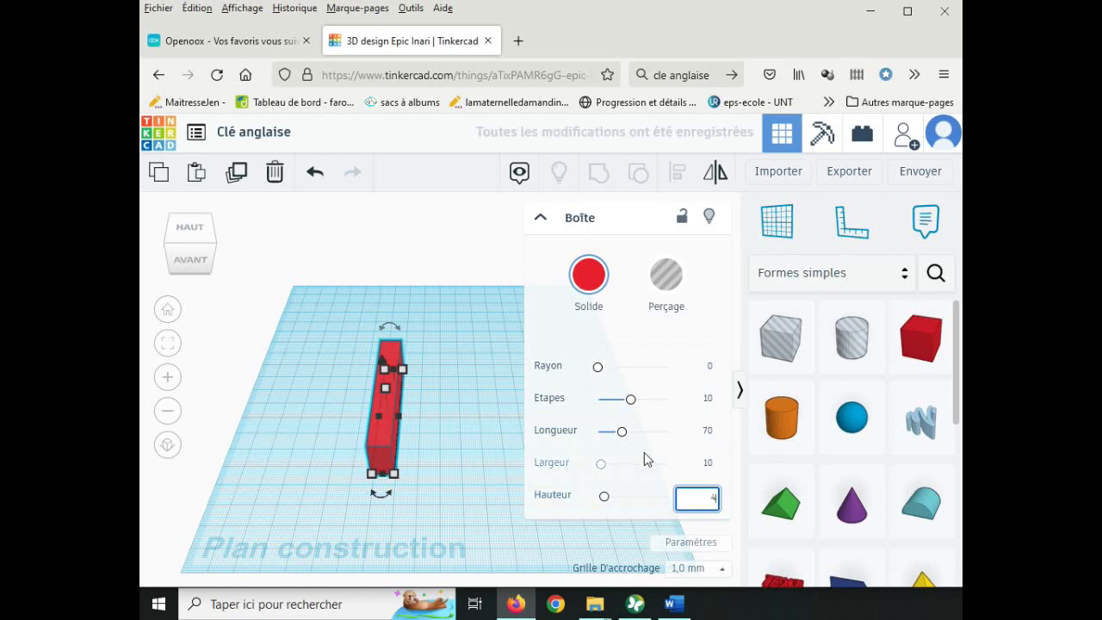
{"action": "key", "text": "Return"}
{"action": "left_click", "coordinate": [429, 422]}
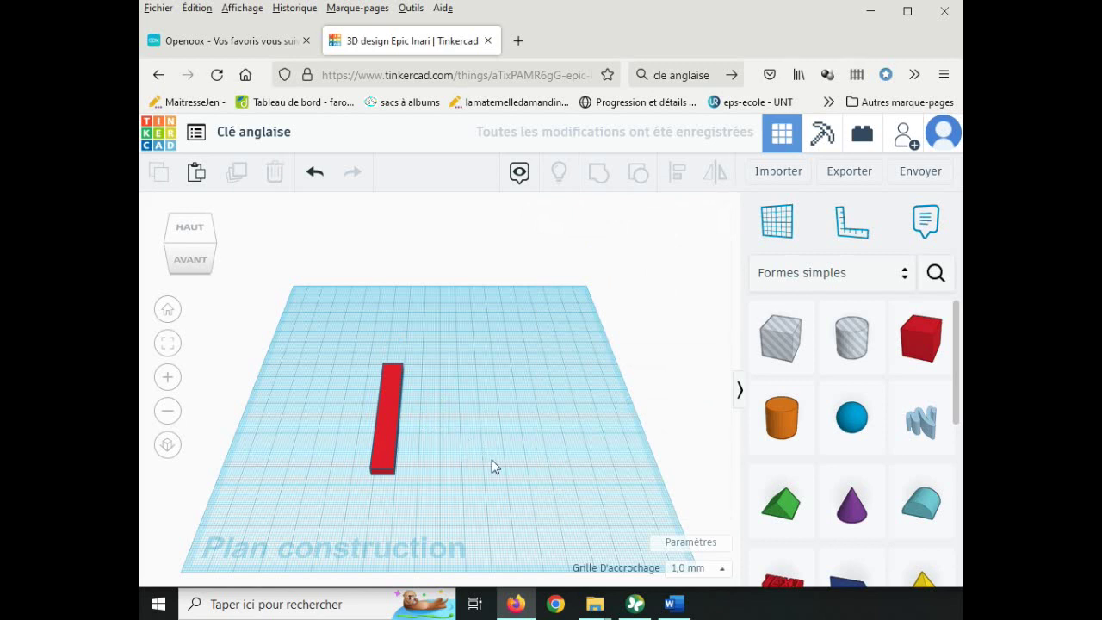
- Set the box's width to 70 mm using its on-model dimension
{"action": "right_click_drag", "start_coordinate": [485, 458], "coordinate": [388, 378]}
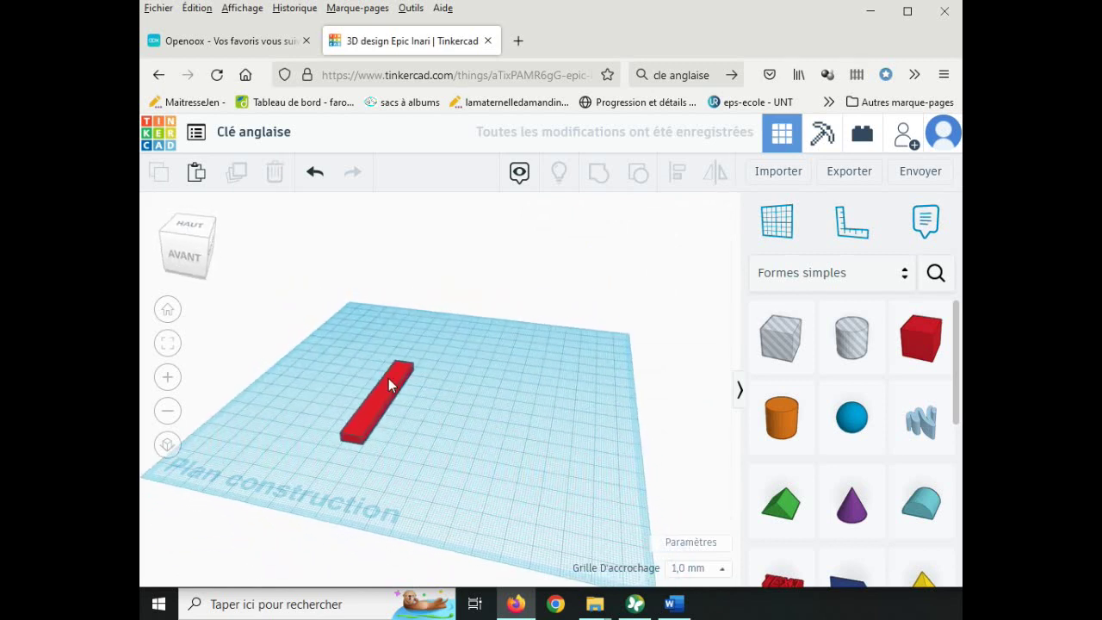
{"action": "left_click", "coordinate": [380, 391]}
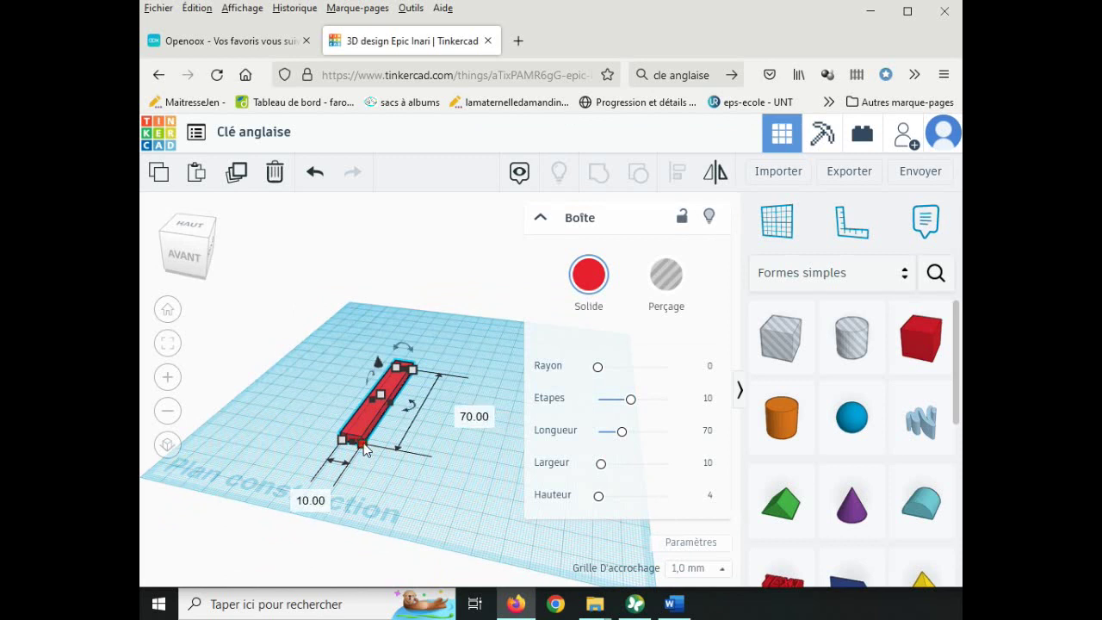
{"action": "left_click", "coordinate": [311, 500]}
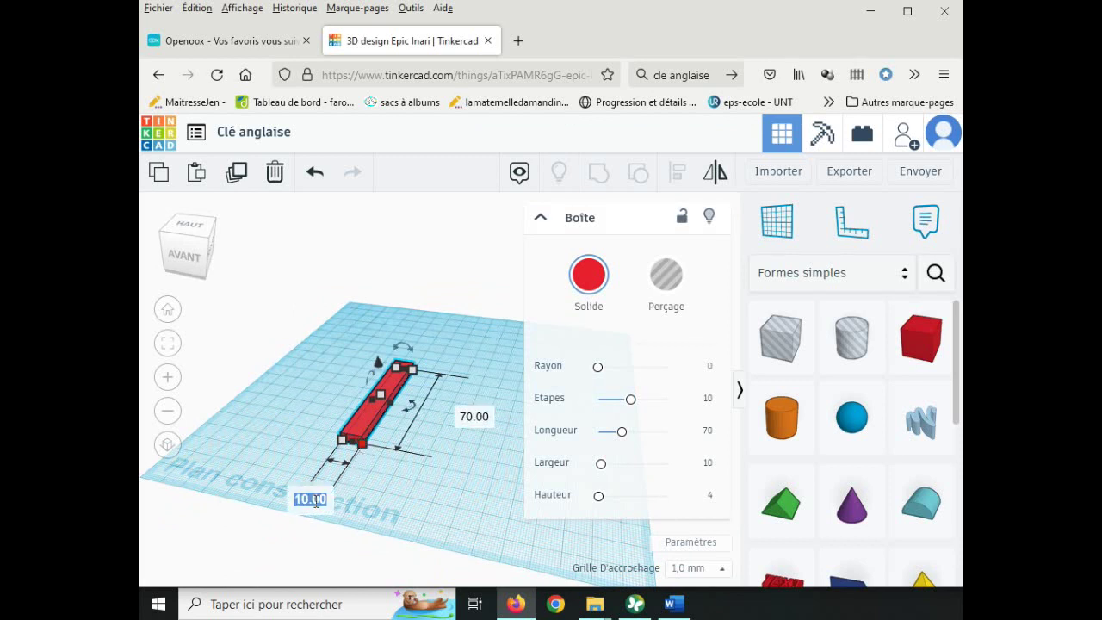
{"action": "type", "text": "70"}
{"action": "key", "text": "Return"}
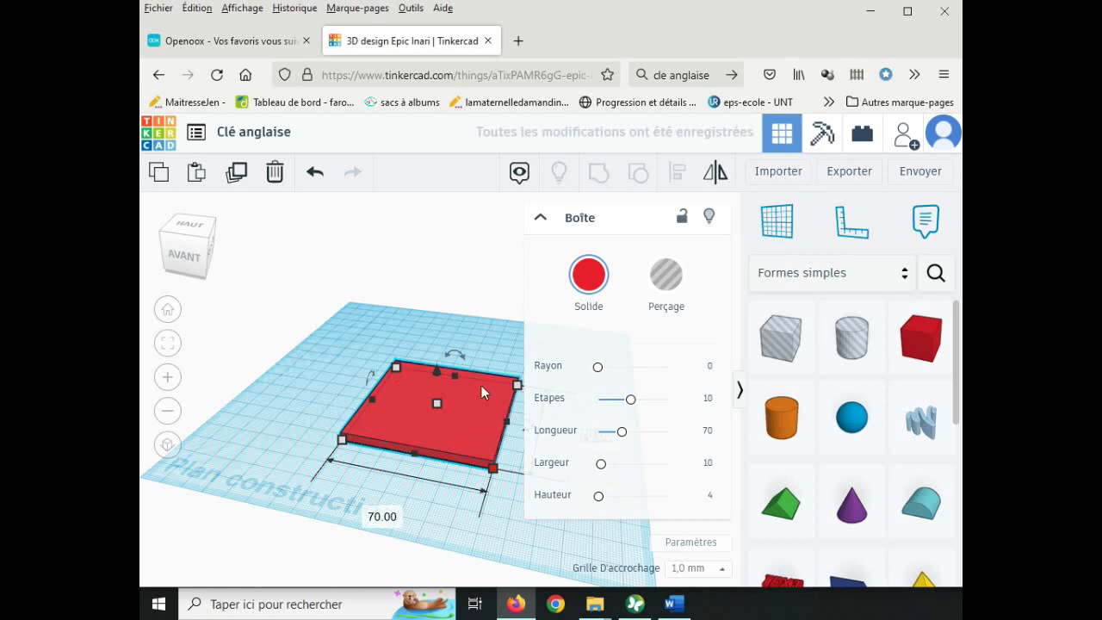
- Set the red box's front-to-back width to 10 mm so it forms the wrench handle
{"action": "middle_click_drag", "start_coordinate": [445, 331], "coordinate": [327, 366]}
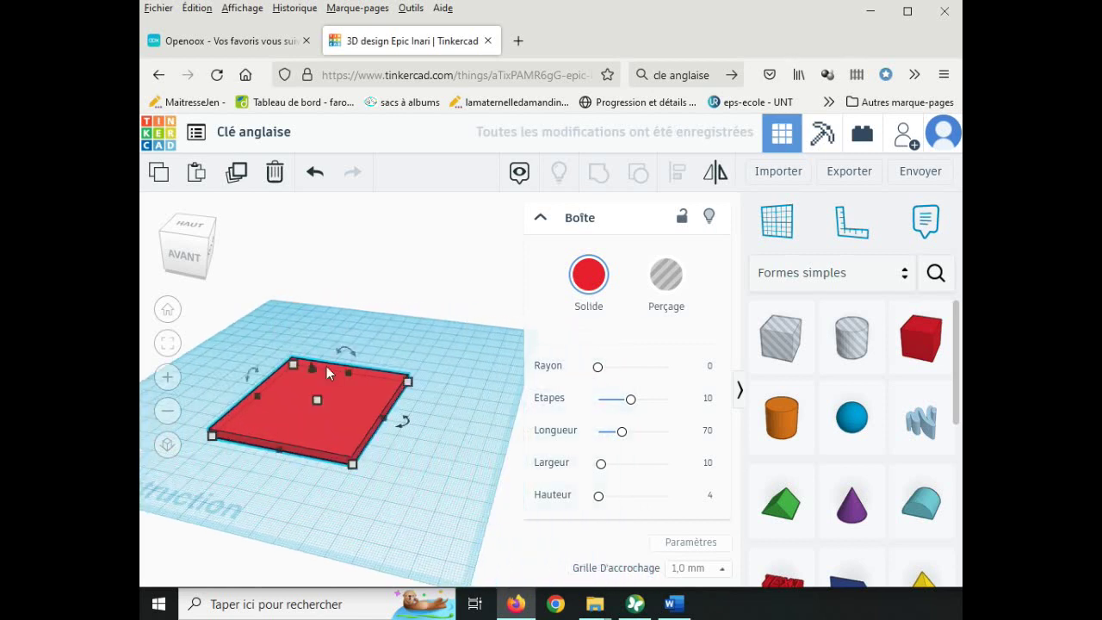
{"action": "left_click", "coordinate": [352, 464]}
{"action": "left_click", "coordinate": [466, 432]}
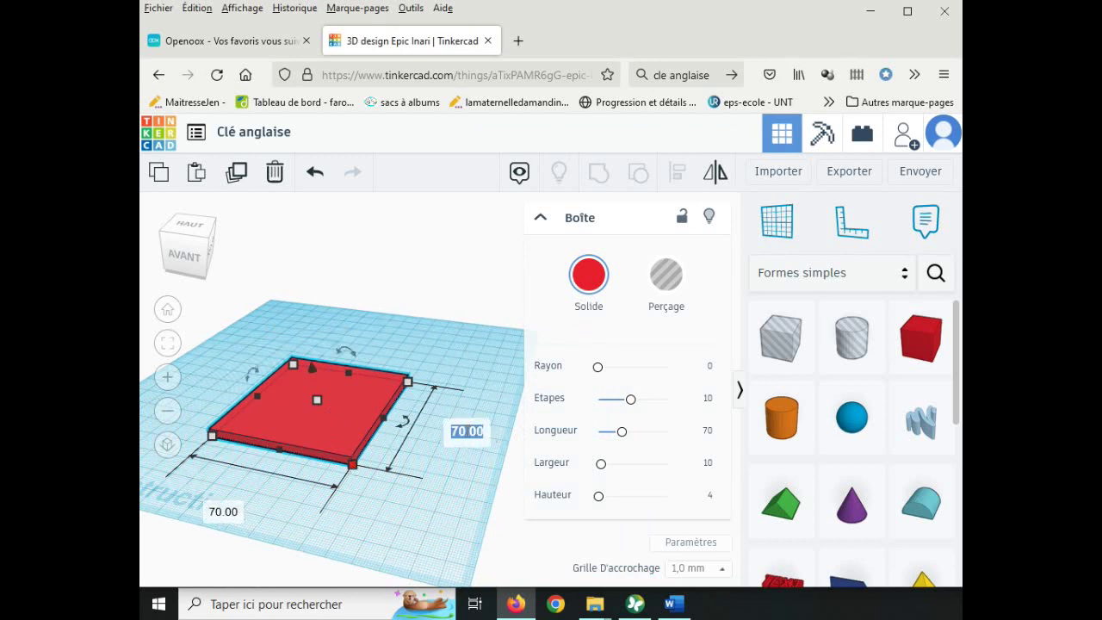
{"action": "type", "text": "10"}
{"action": "key", "text": "Return"}
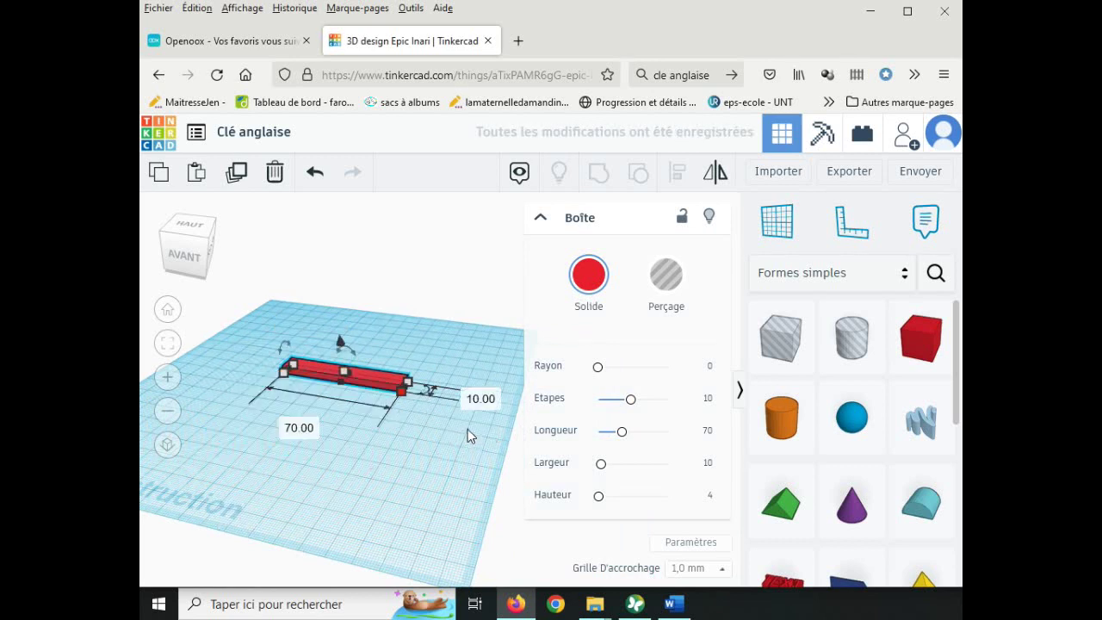
{"action": "left_click", "coordinate": [397, 358]}
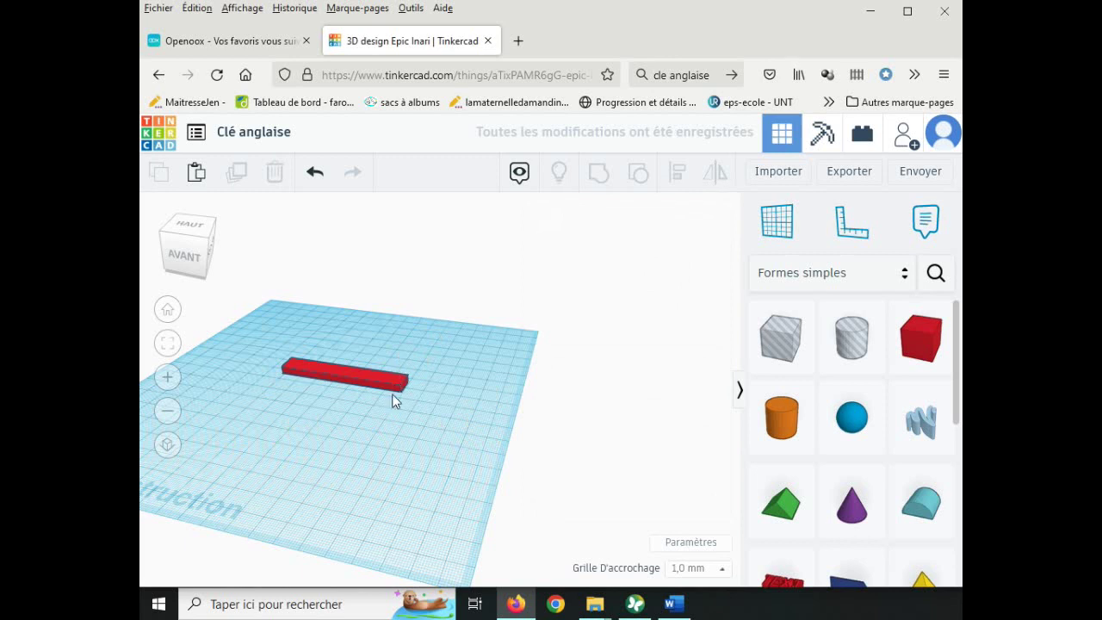
- Place a solid cylinder on the workplane in front of the red bar and set its base to 26 by 26 mm
{"action": "scroll", "coordinate": [321, 408], "scroll_direction": "up", "scroll_amount": 3}
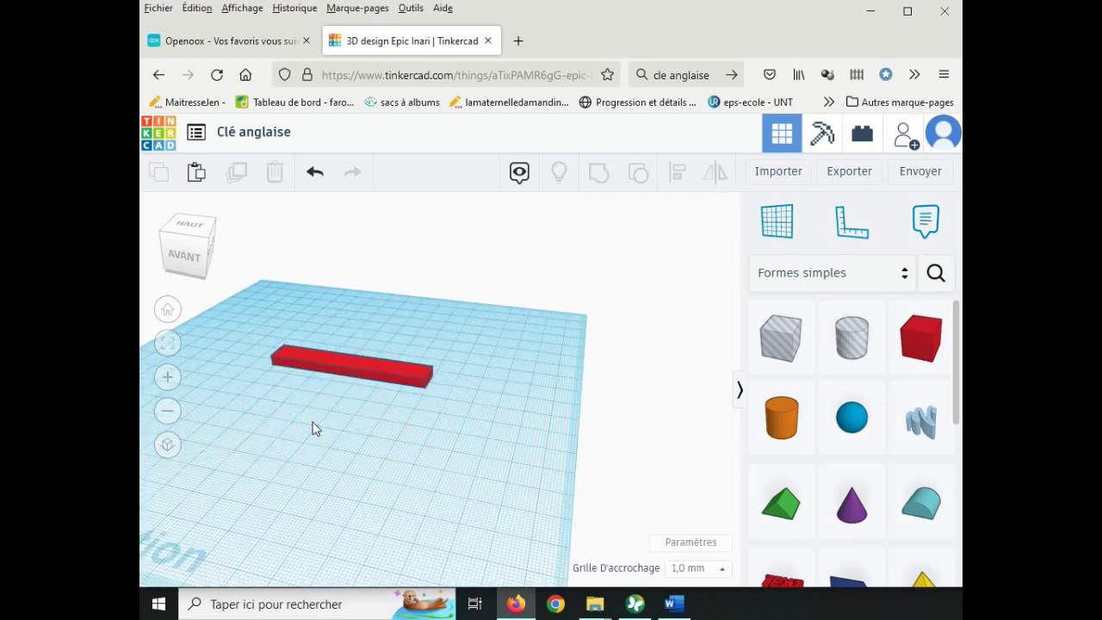
{"action": "right_click_drag", "start_coordinate": [313, 428], "coordinate": [331, 469]}
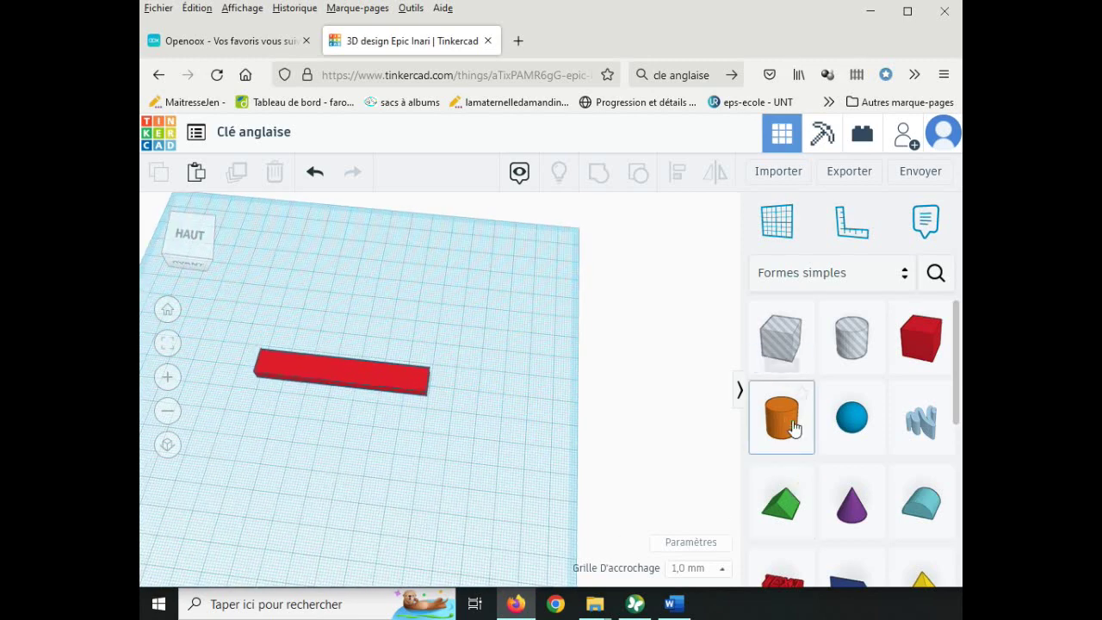
{"action": "left_click_drag", "start_coordinate": [792, 428], "coordinate": [274, 453]}
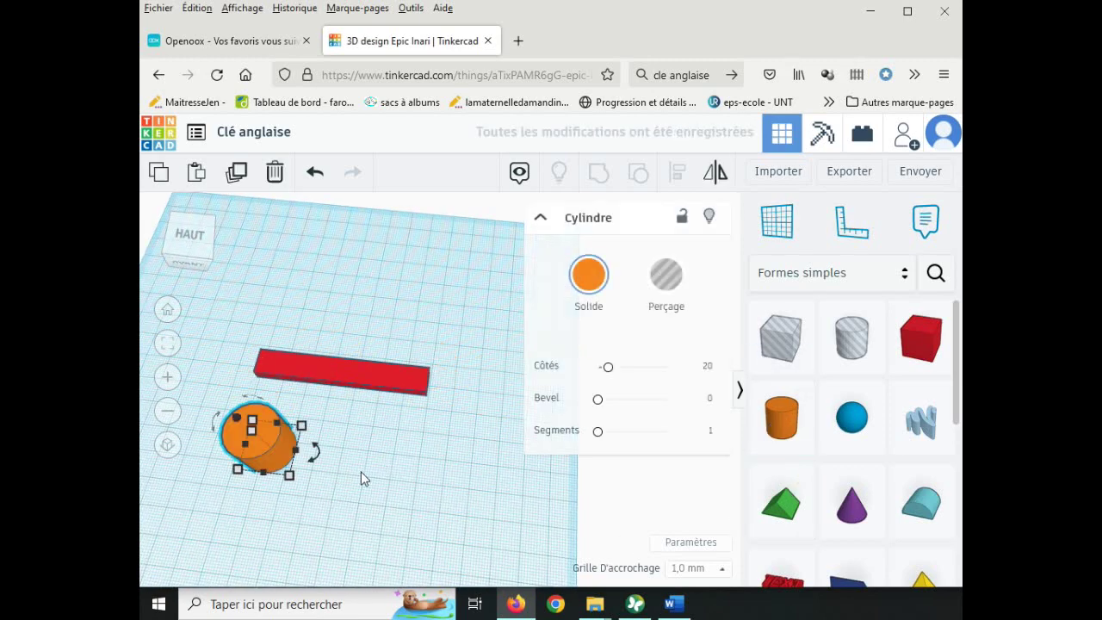
{"action": "left_click", "coordinate": [244, 545]}
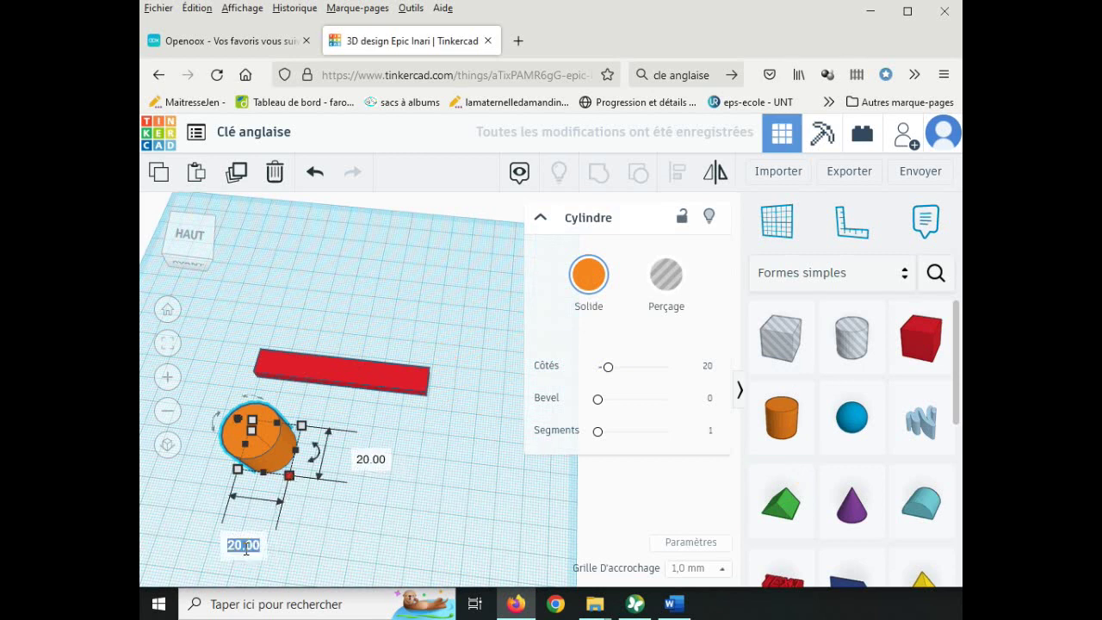
{"action": "type", "text": "26"}
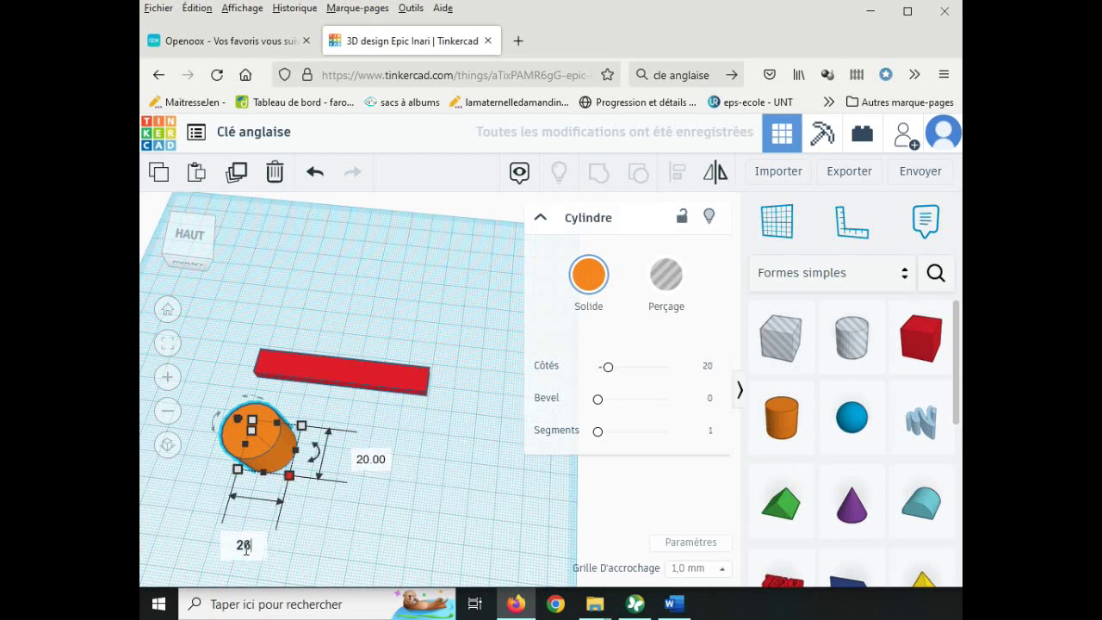
{"action": "left_click", "coordinate": [369, 461]}
{"action": "type", "text": "26"}
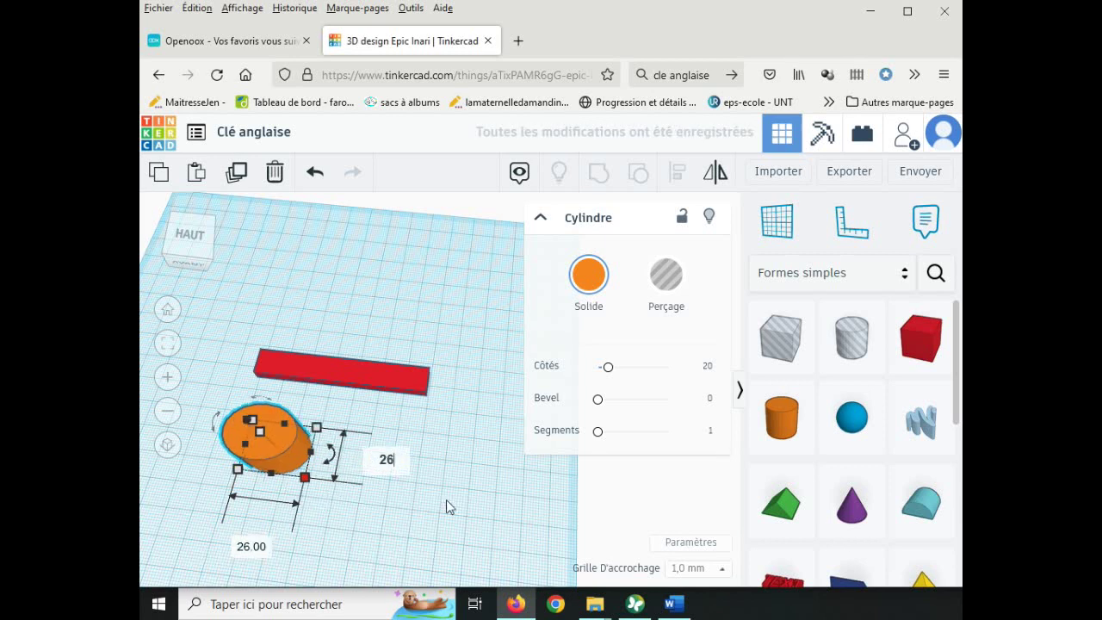
{"action": "key", "text": "Return"}
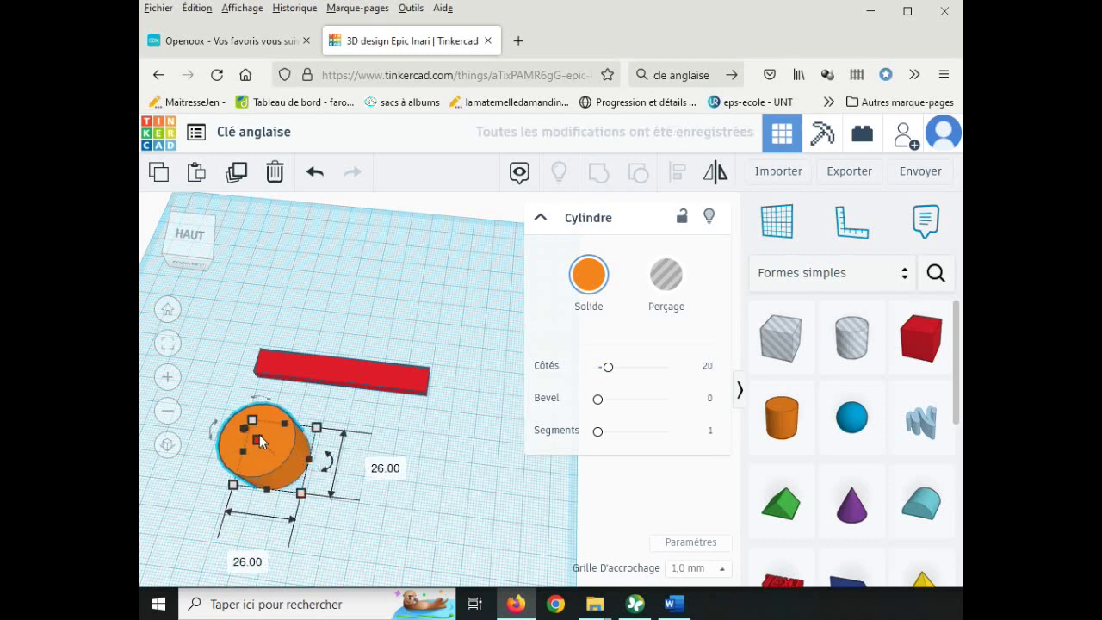
- Set the orange cylinder's height to 4 mm
{"action": "mouse_move", "coordinate": [338, 454]}
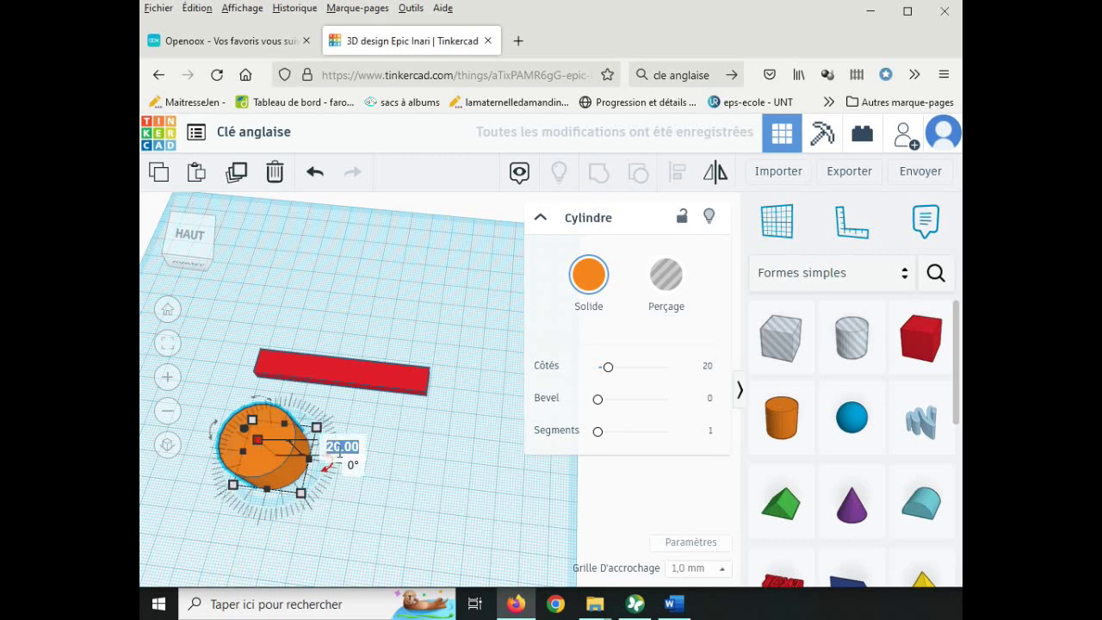
{"action": "type", "text": "4"}
{"action": "key", "text": "Return"}
{"action": "left_click", "coordinate": [387, 496]}
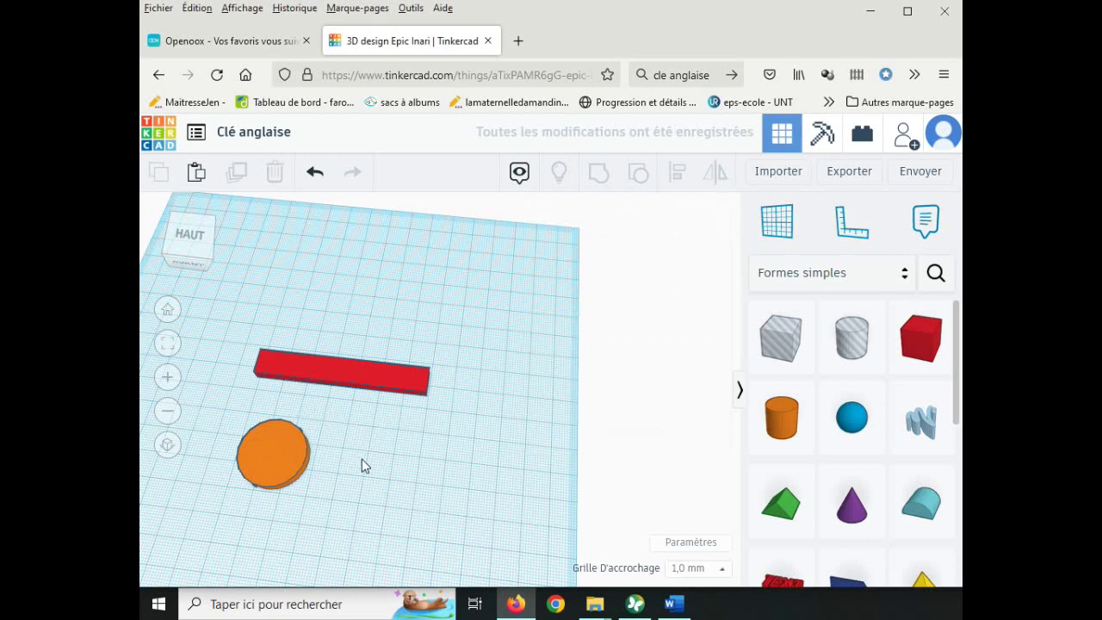
- Move the orange cylinder 20 mm to the left and 1 mm toward the front of the workplane
{"action": "middle_click_drag", "start_coordinate": [362, 459], "coordinate": [516, 427]}
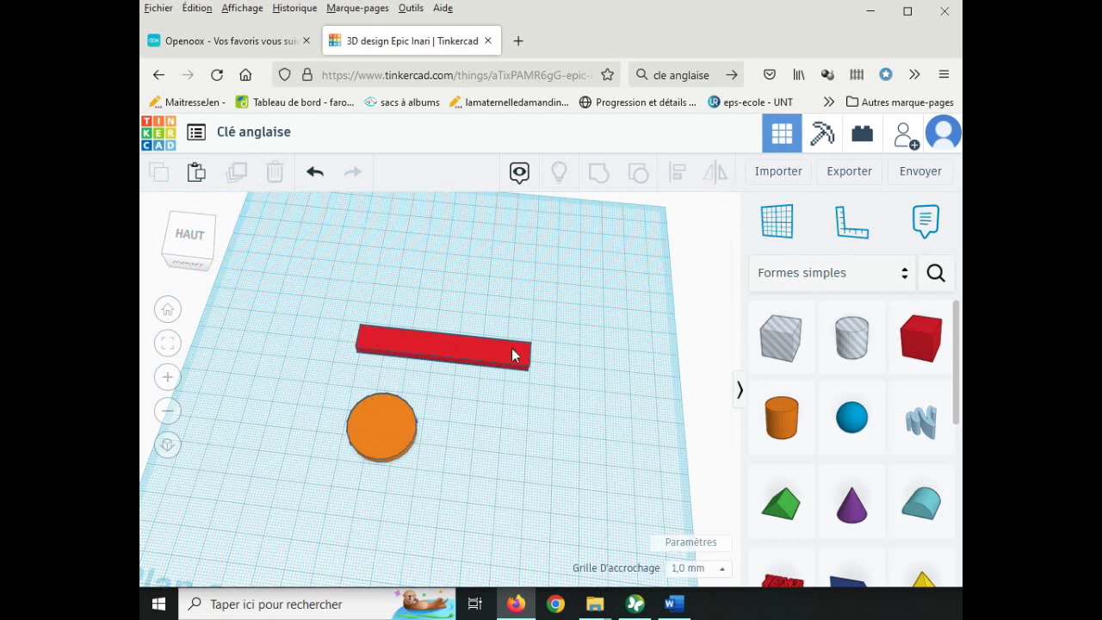
{"action": "left_click", "coordinate": [379, 422]}
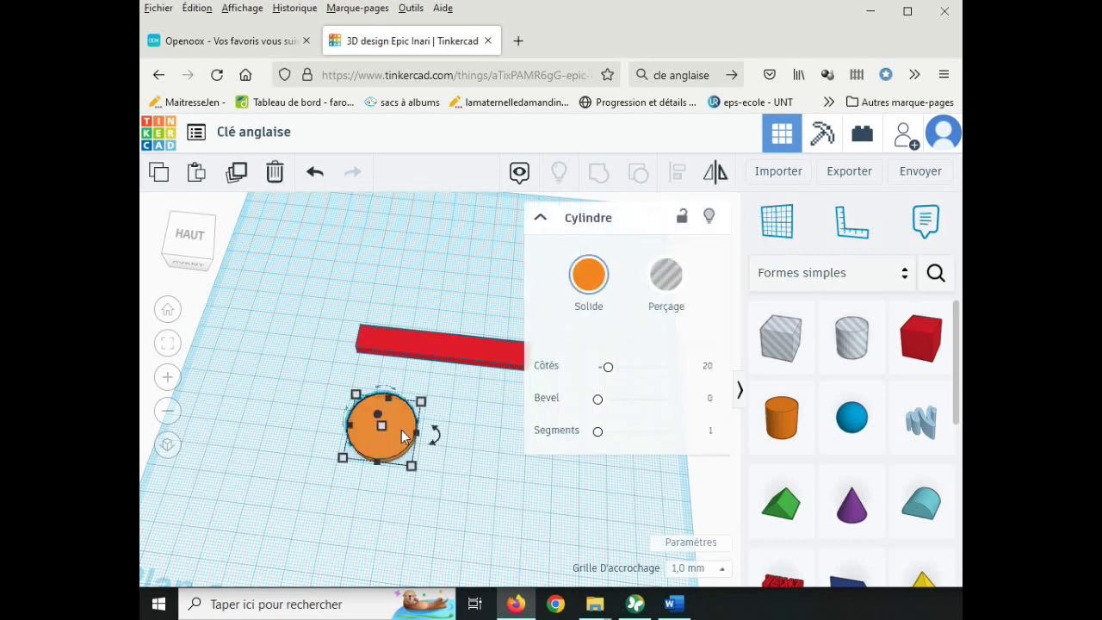
{"action": "left_click_drag", "start_coordinate": [401, 428], "coordinate": [351, 420]}
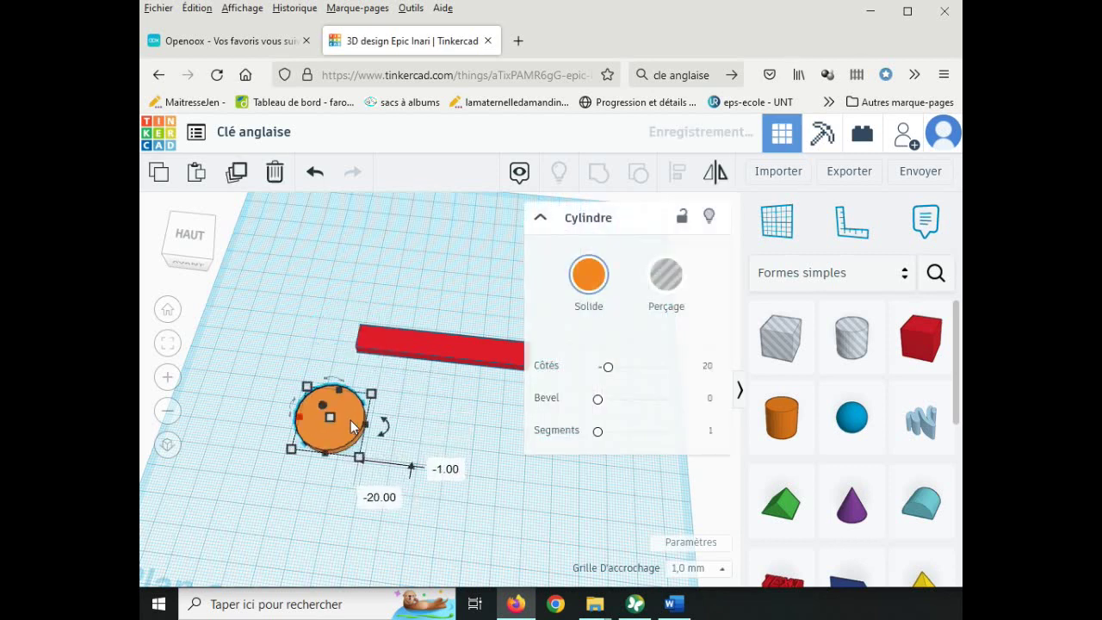
{"action": "left_click", "coordinate": [473, 439]}
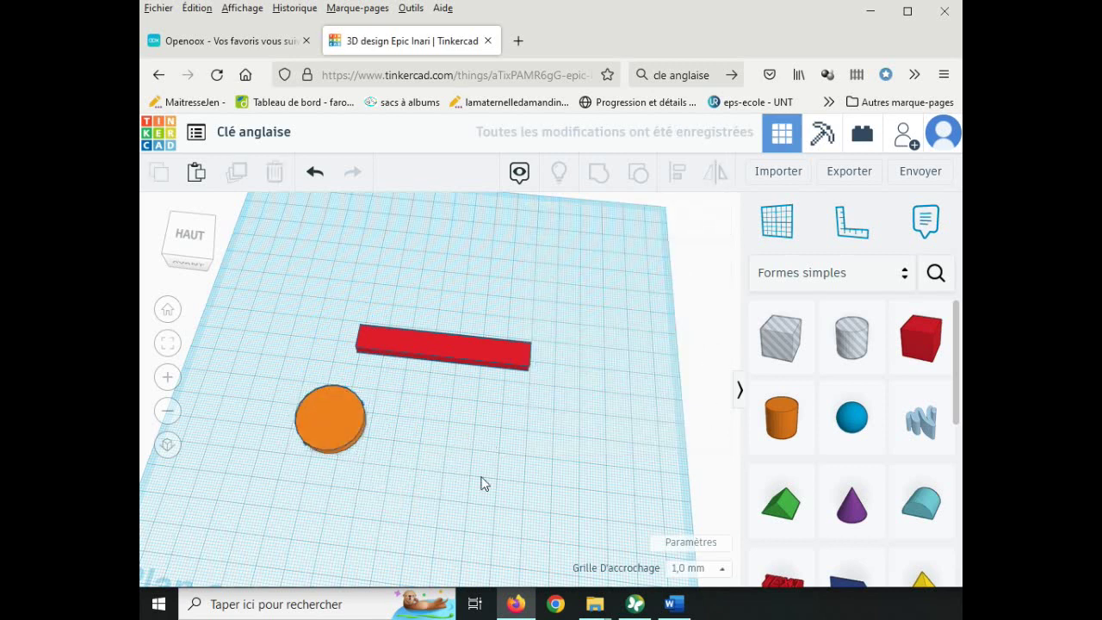
- Align the cylinder and the red bar on their centers in the front-to-back direction
{"action": "left_click", "coordinate": [334, 417]}
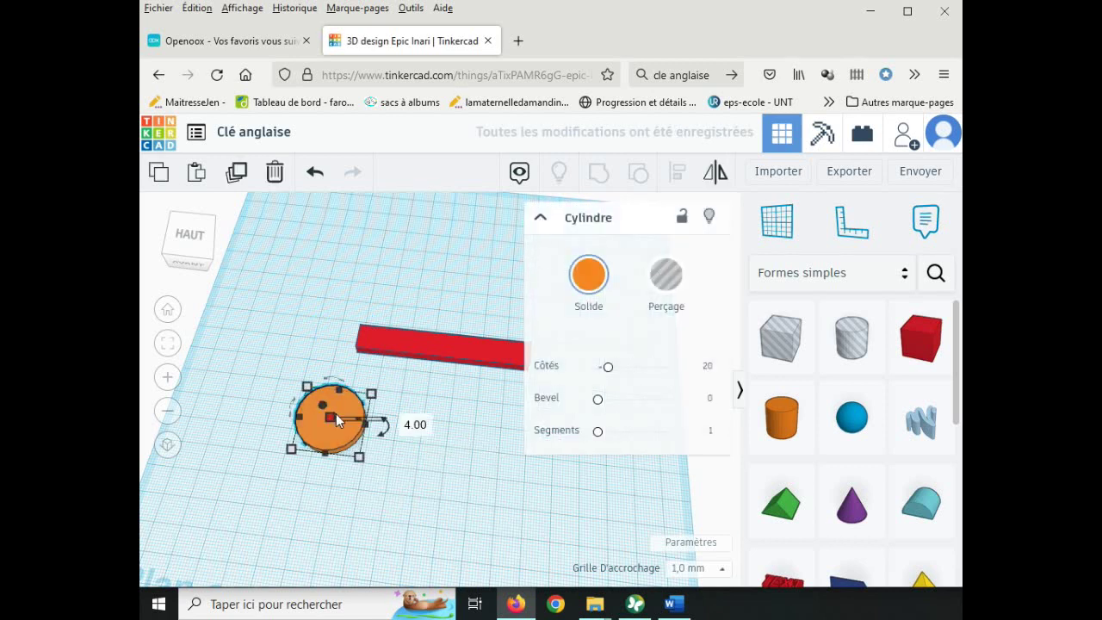
{"action": "left_click", "coordinate": [461, 351], "text": "shift"}
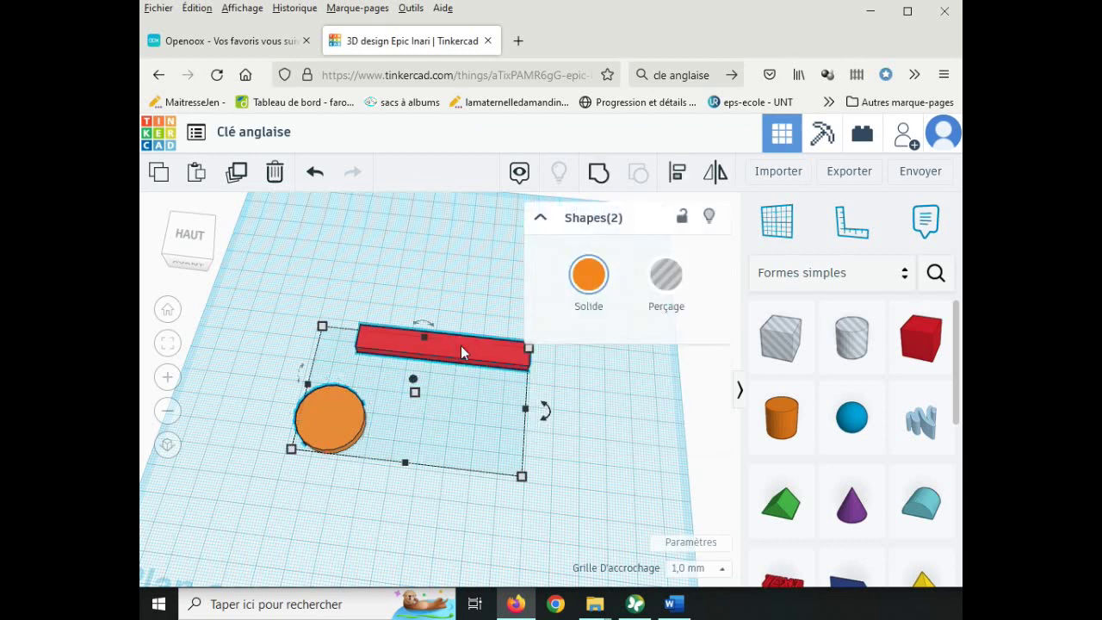
{"action": "left_click", "coordinate": [679, 174]}
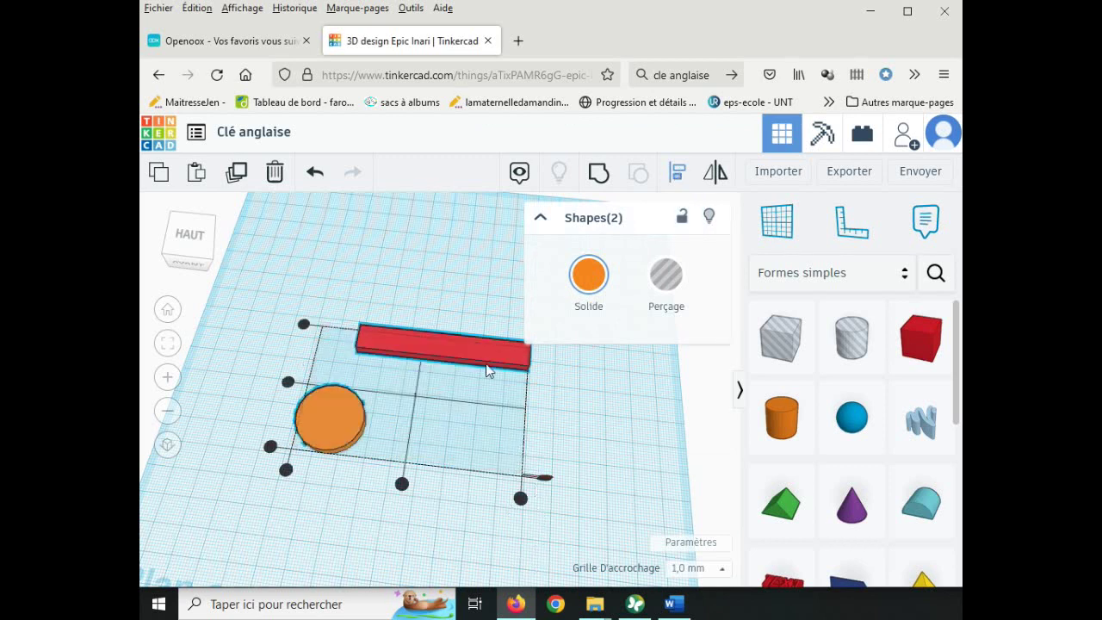
{"action": "left_click", "coordinate": [289, 383]}
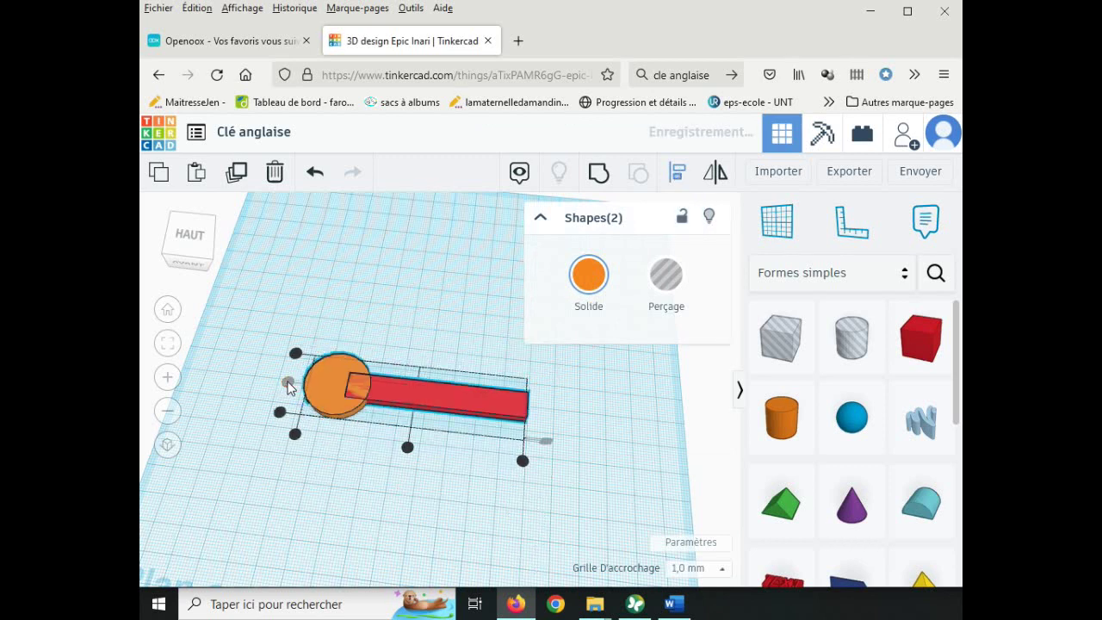
{"action": "left_click", "coordinate": [382, 316]}
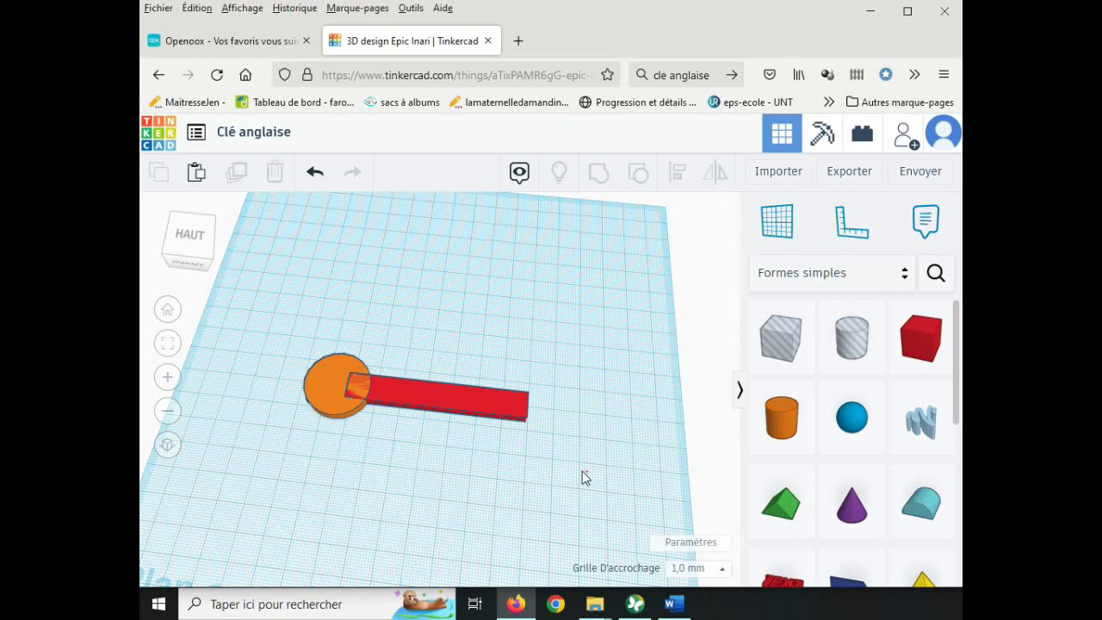
- Group the cylinder and the red bar into a single shape
{"action": "left_click_drag", "start_coordinate": [583, 478], "coordinate": [271, 324]}
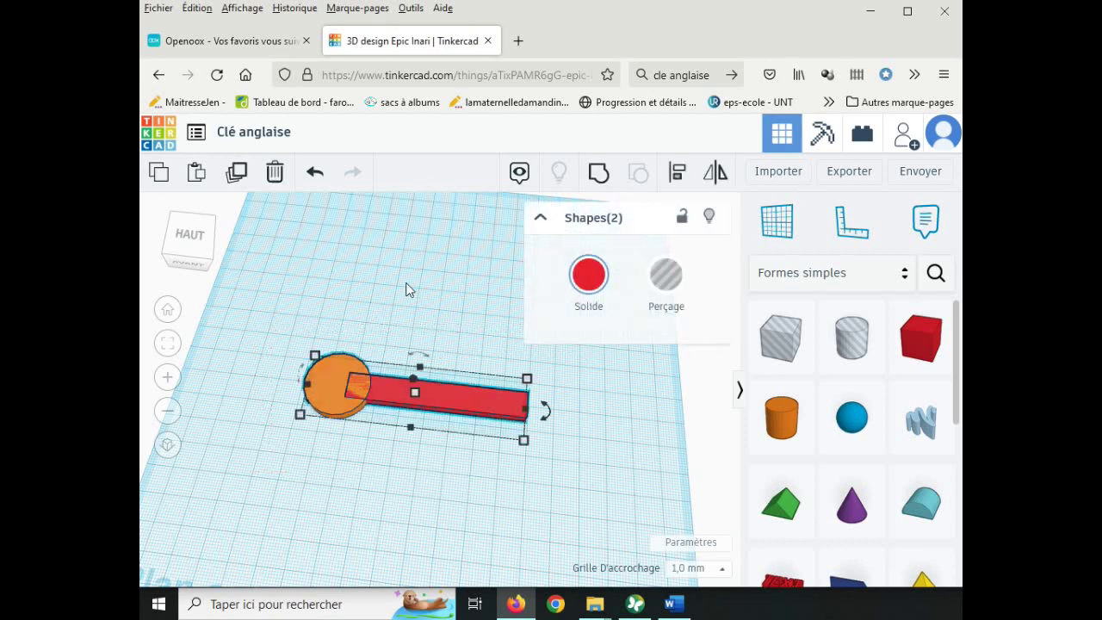
{"action": "left_click", "coordinate": [602, 176]}
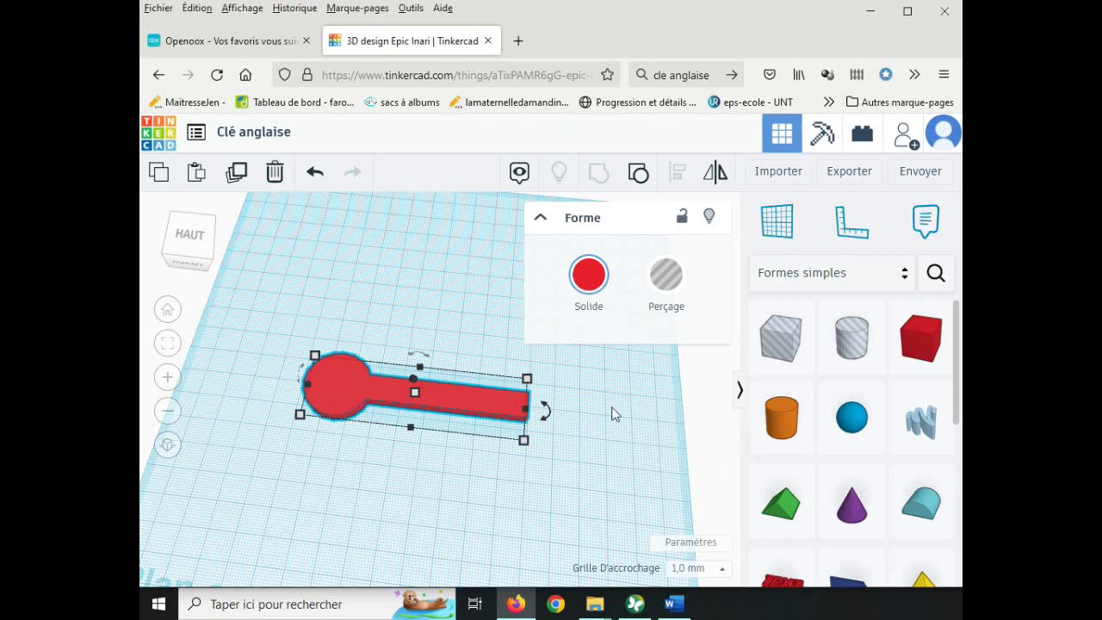
{"action": "left_click", "coordinate": [611, 480]}
- Place a six-sided polygon behind the wrench's round head and set its base to 22 mm long by 18 mm wide
{"action": "scroll", "coordinate": [792, 393], "scroll_direction": "down", "scroll_amount": 3}
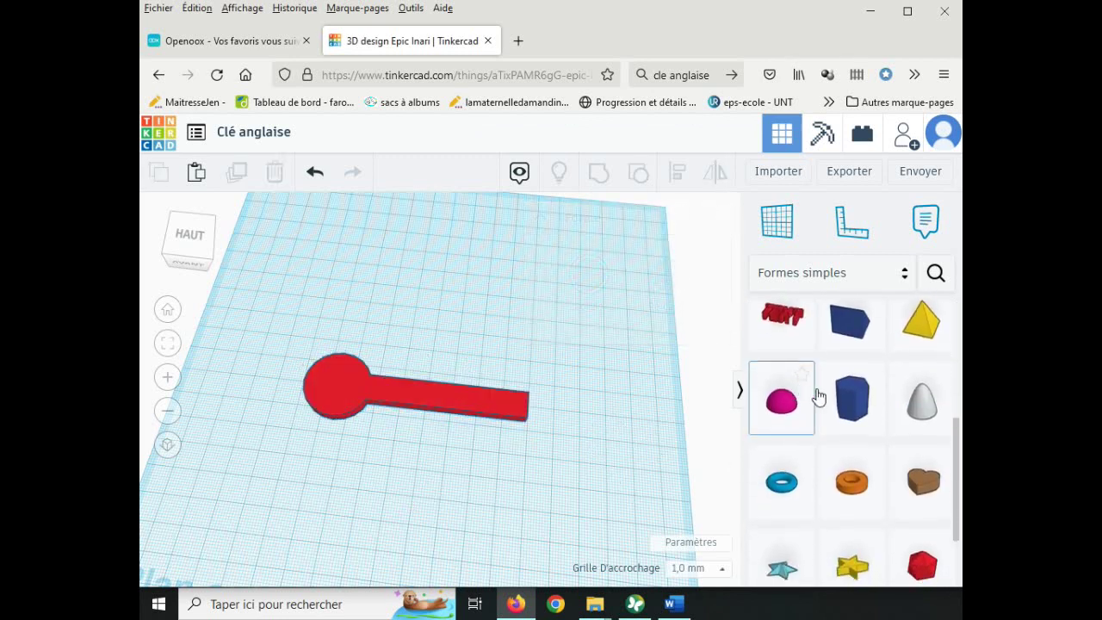
{"action": "left_click_drag", "start_coordinate": [864, 405], "coordinate": [341, 309]}
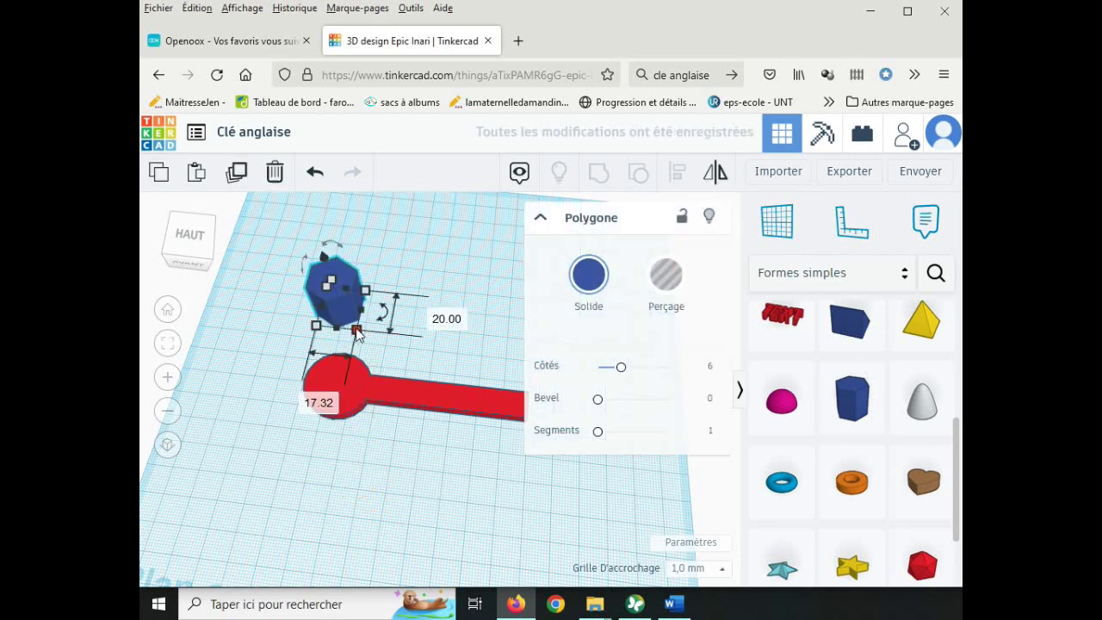
{"action": "left_click", "coordinate": [319, 402]}
{"action": "type", "text": "1"}
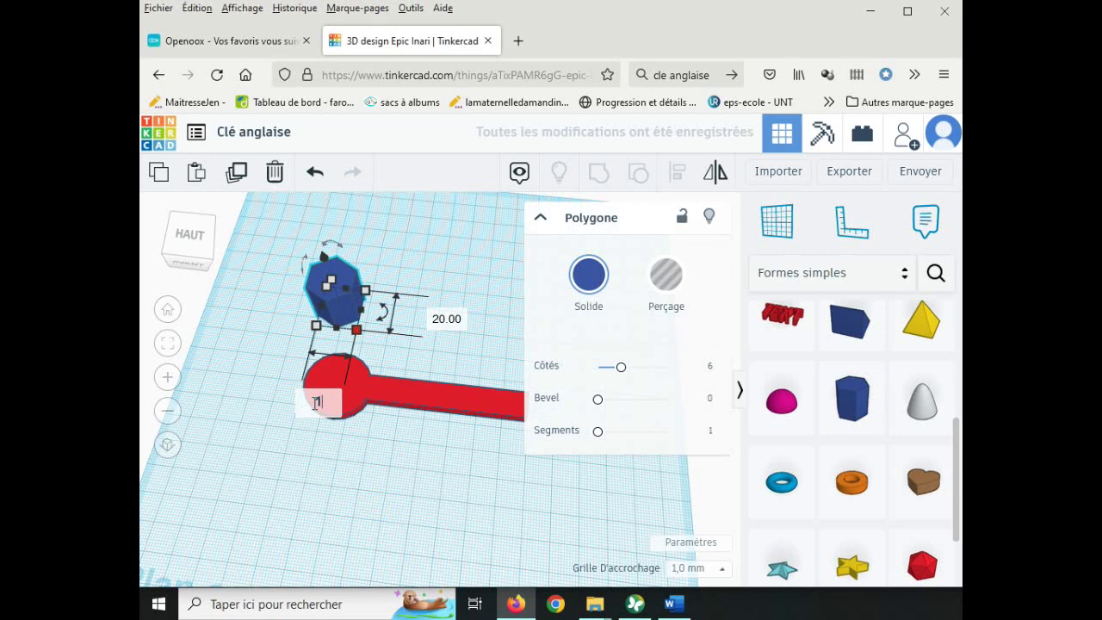
{"action": "key", "text": "Return"}
{"action": "type", "text": "2"}
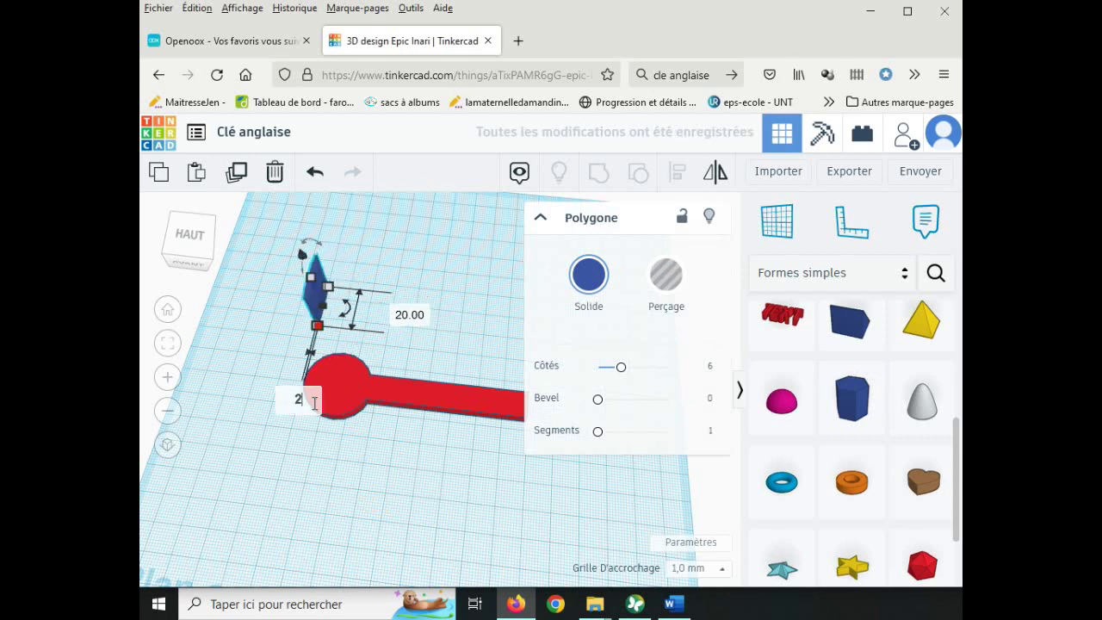
{"action": "type", "text": "2"}
{"action": "left_click", "coordinate": [409, 316]}
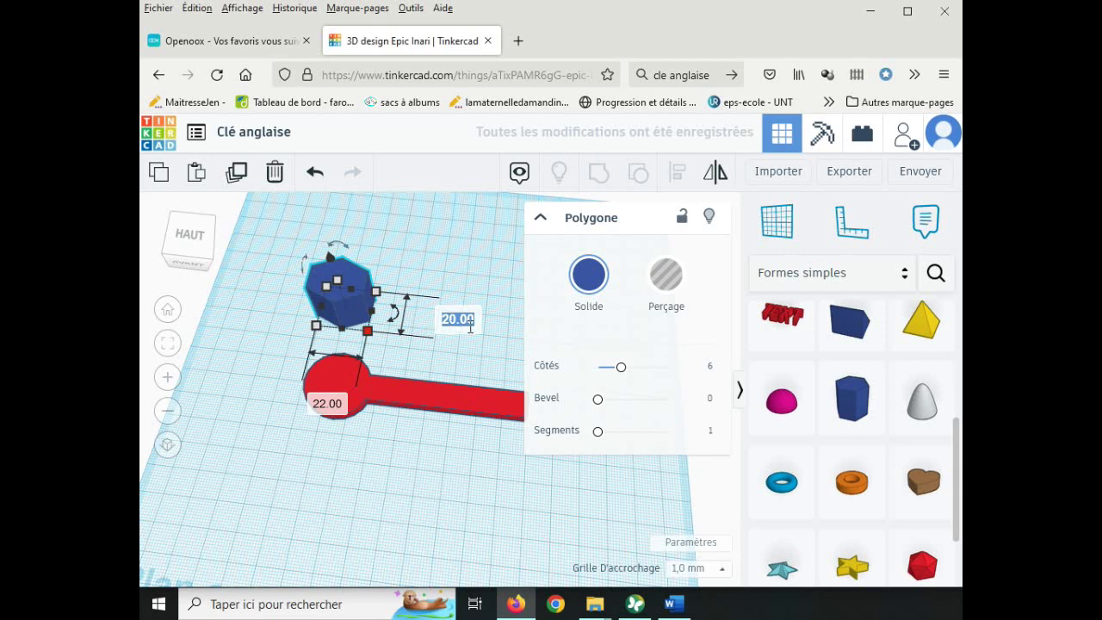
{"action": "type", "text": "18"}
{"action": "key", "text": "Return"}
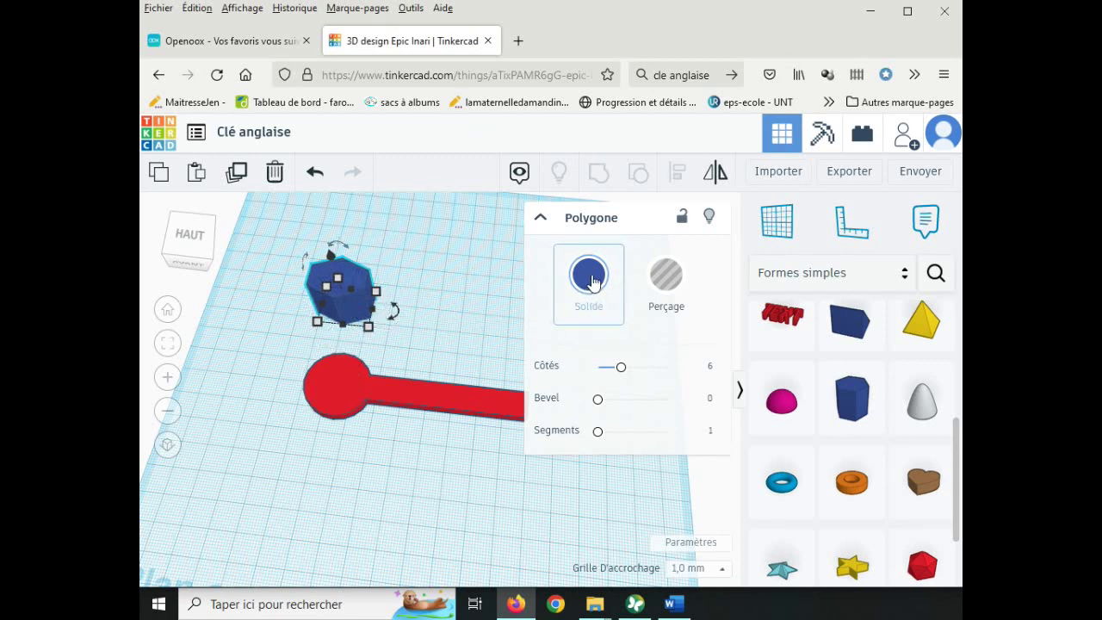
- Turn the polygon into a hole and shift it about 5 mm and 6 mm along the workplane axes, behind the round head
{"action": "left_click", "coordinate": [672, 285]}
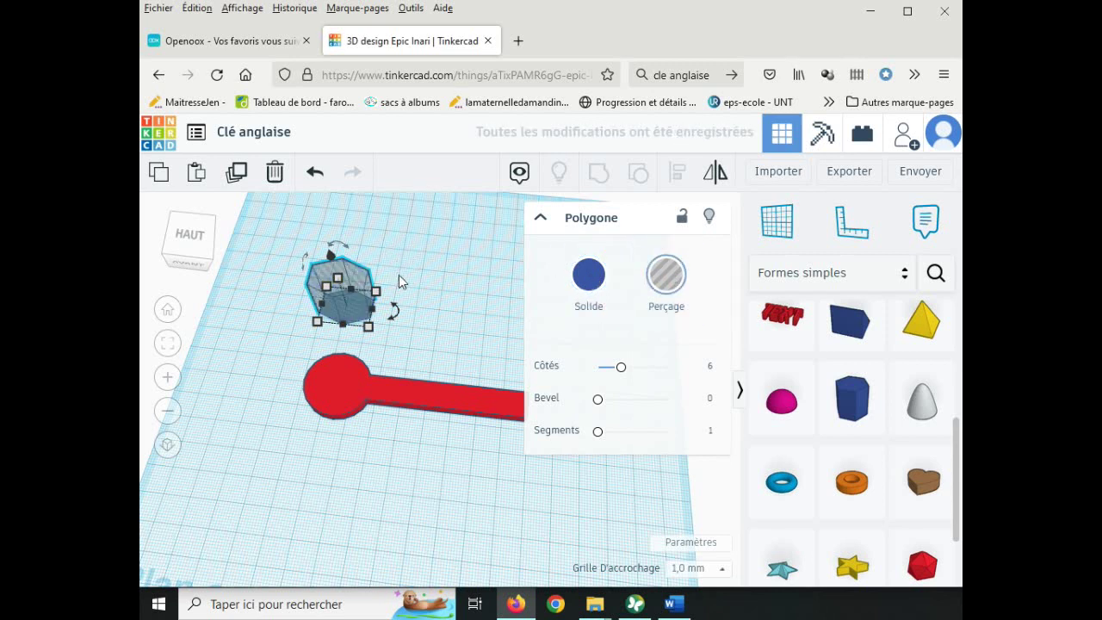
{"action": "left_click", "coordinate": [341, 298]}
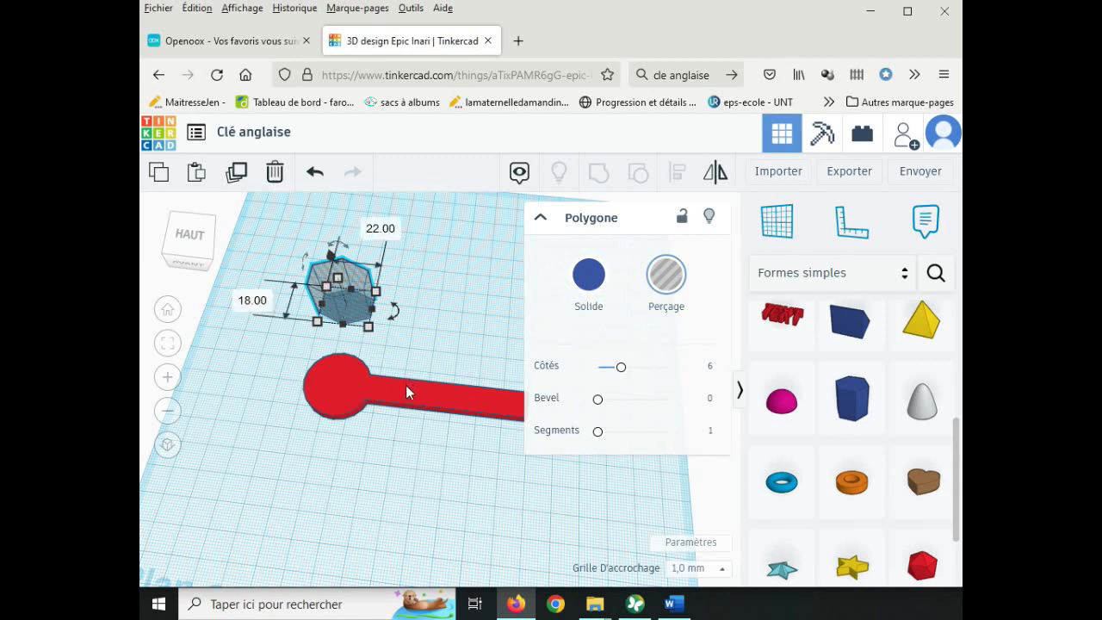
{"action": "mouse_move", "coordinate": [352, 278]}
{"action": "left_mouse_down"}
{"action": "mouse_move", "coordinate": [343, 368]}
{"action": "mouse_move", "coordinate": [334, 289]}
{"action": "left_mouse_up"}
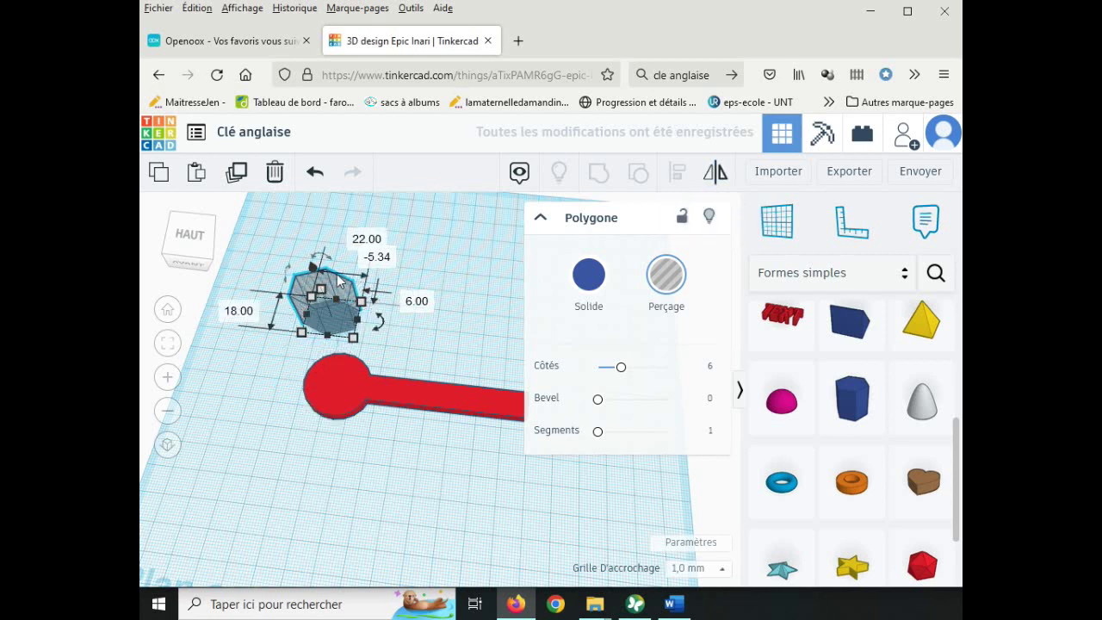
{"action": "left_click", "coordinate": [385, 390], "text": "shift"}
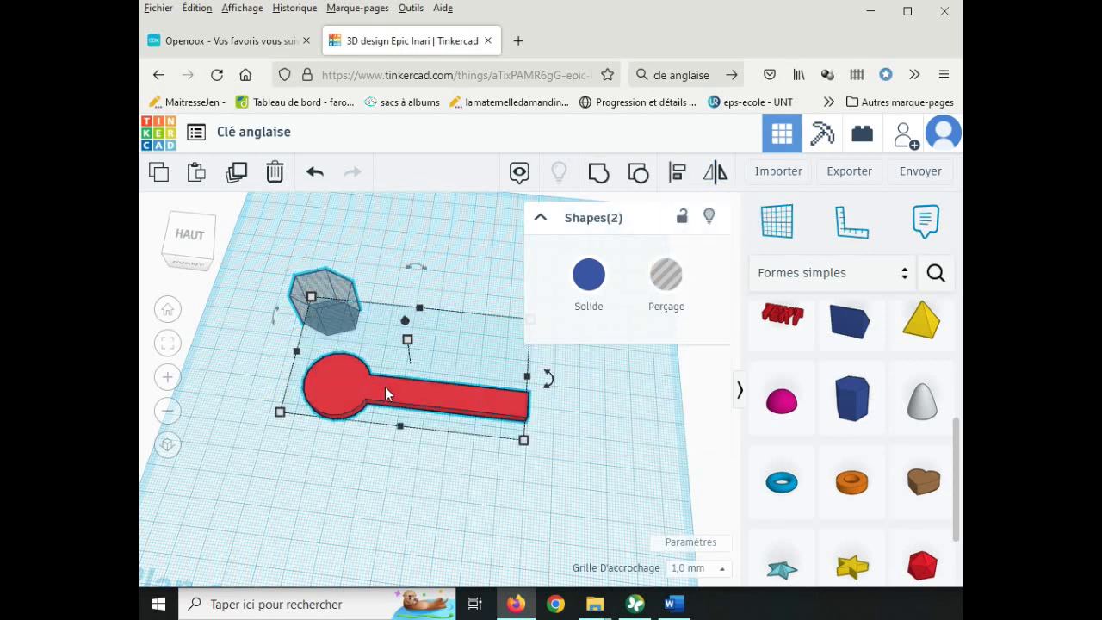
{"action": "left_click", "coordinate": [677, 171]}
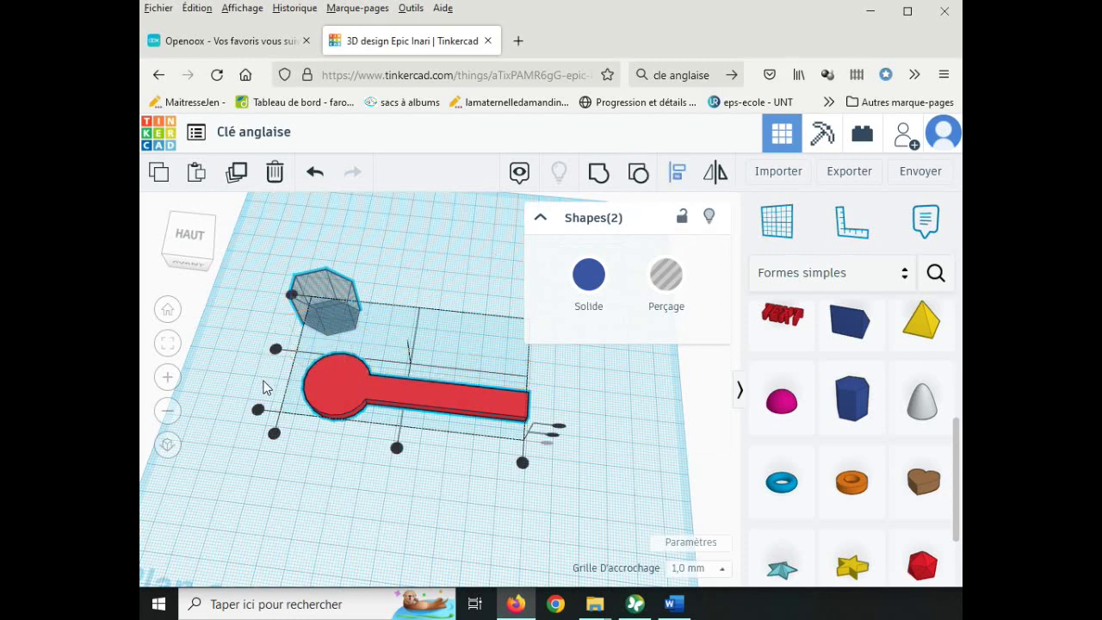
{"action": "left_click", "coordinate": [271, 347]}
- Move the hexagonal hole about 31 mm and 7 mm along the workplane axes onto the wrench's round head
{"action": "right_click_drag", "start_coordinate": [311, 452], "coordinate": [315, 509]}
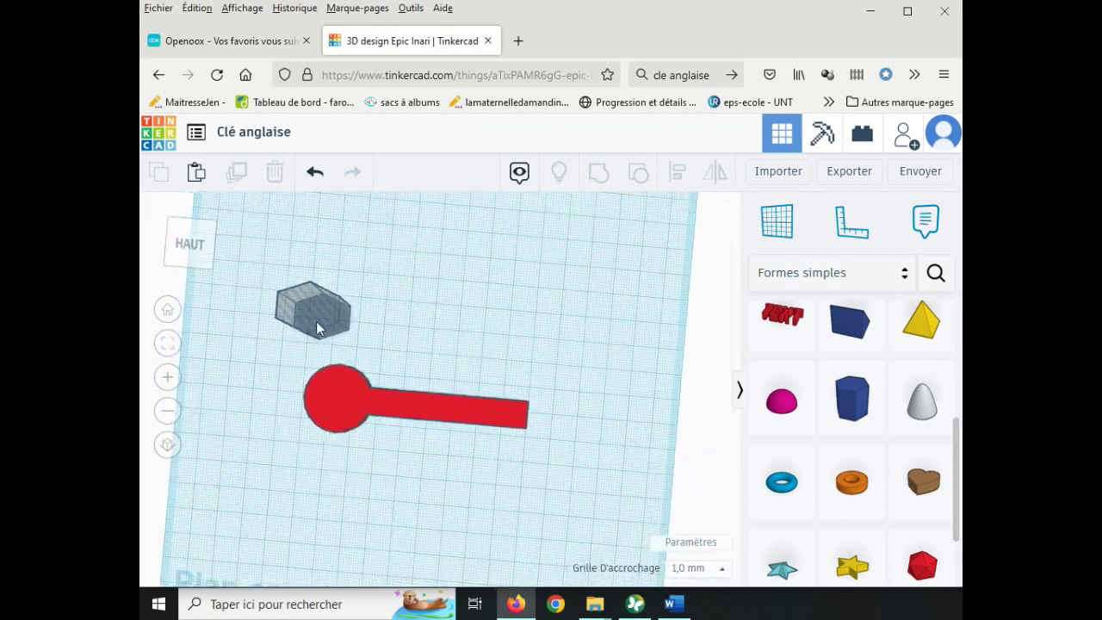
{"action": "left_click_drag", "start_coordinate": [303, 322], "coordinate": [315, 399]}
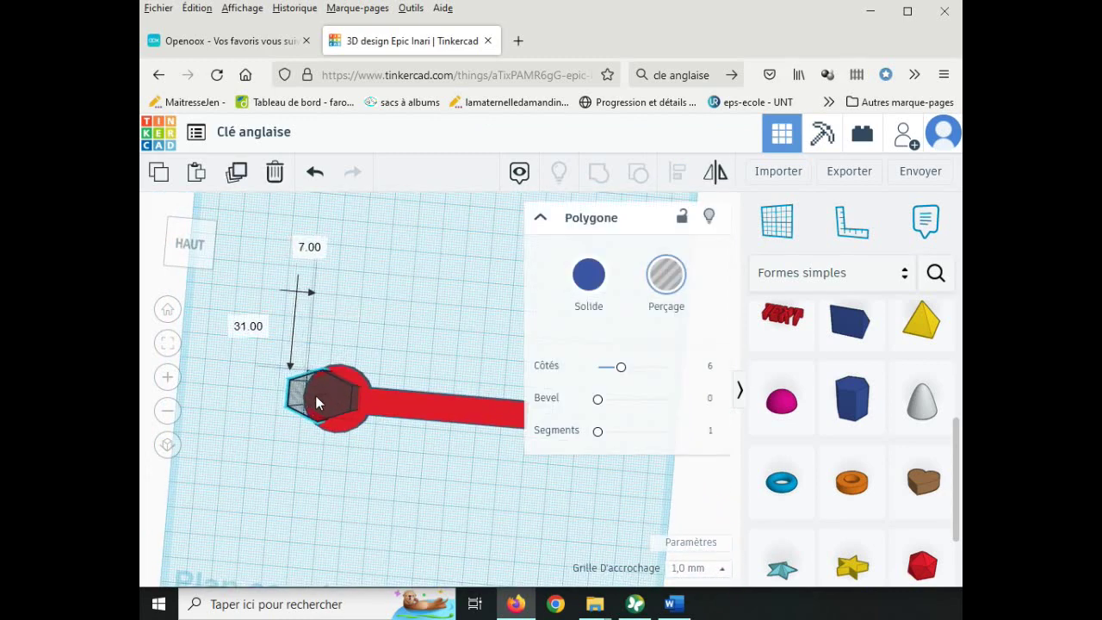
{"action": "right_click_drag", "start_coordinate": [371, 475], "coordinate": [411, 440]}
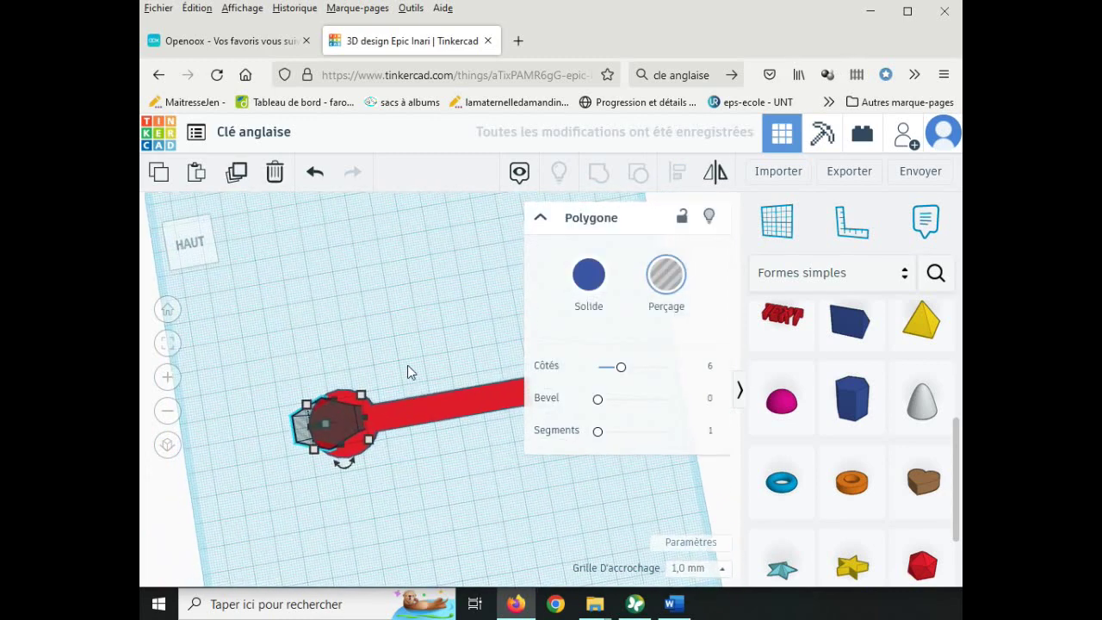
{"action": "right_click_drag", "start_coordinate": [407, 372], "coordinate": [431, 389]}
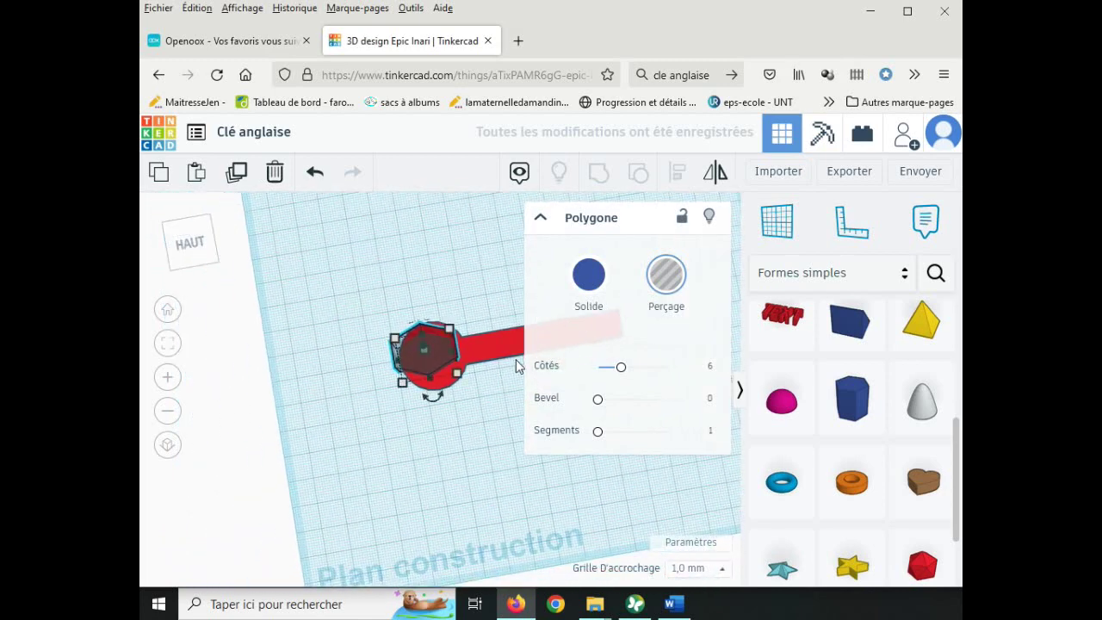
- Fine-tune the hexagonal hole's position by about 1 mm so it overlaps the outer edge of the round head
{"action": "left_click", "coordinate": [458, 403]}
{"action": "right_click_drag", "start_coordinate": [368, 373], "coordinate": [490, 431]}
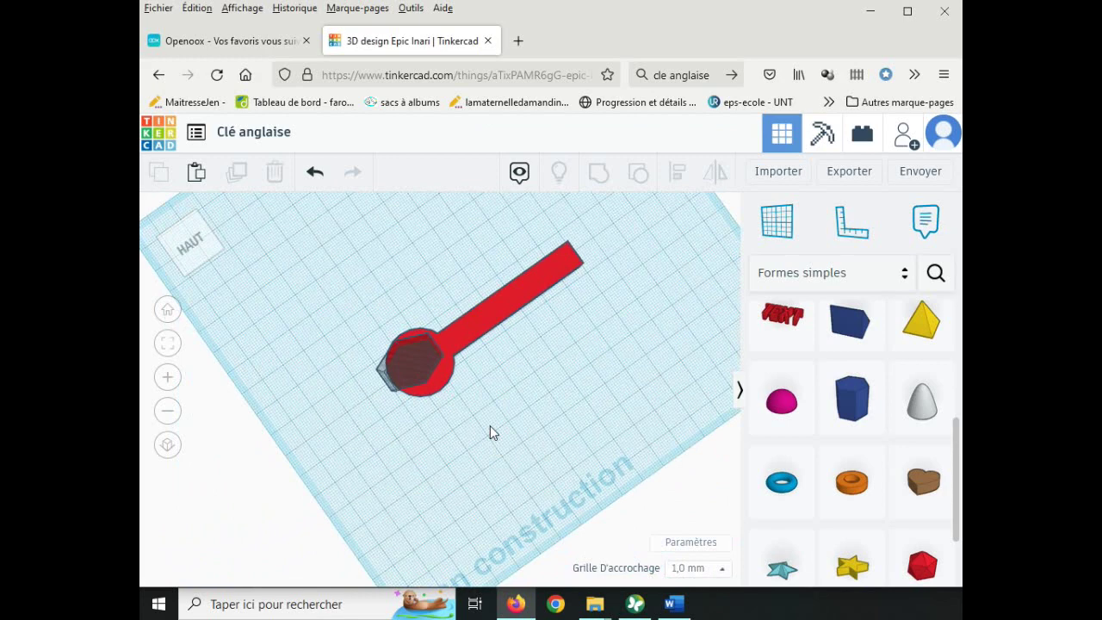
{"action": "left_click", "coordinate": [418, 356]}
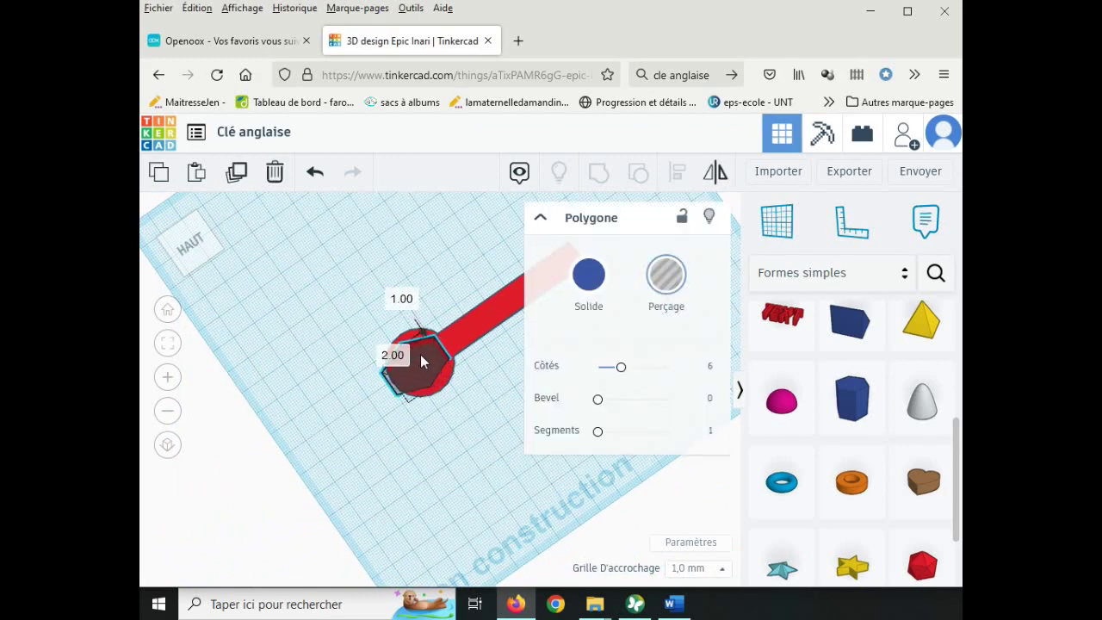
{"action": "left_click_drag", "start_coordinate": [420, 355], "coordinate": [417, 355]}
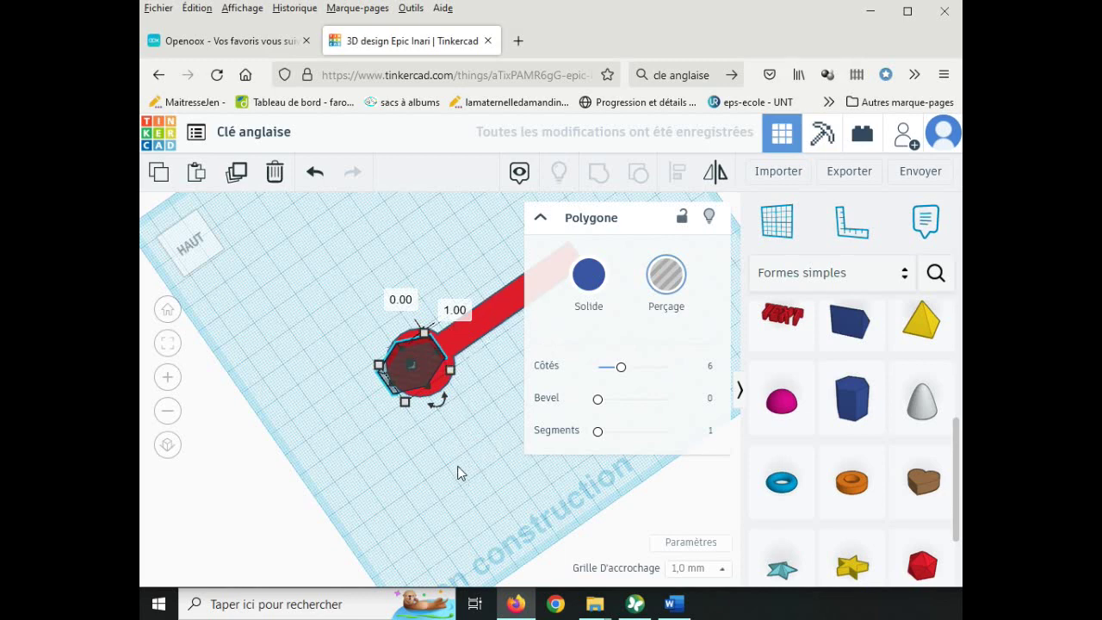
- Group the hexagonal hole with the red wrench body to cut out the open jaw
{"action": "right_click_drag", "start_coordinate": [458, 472], "coordinate": [361, 431]}
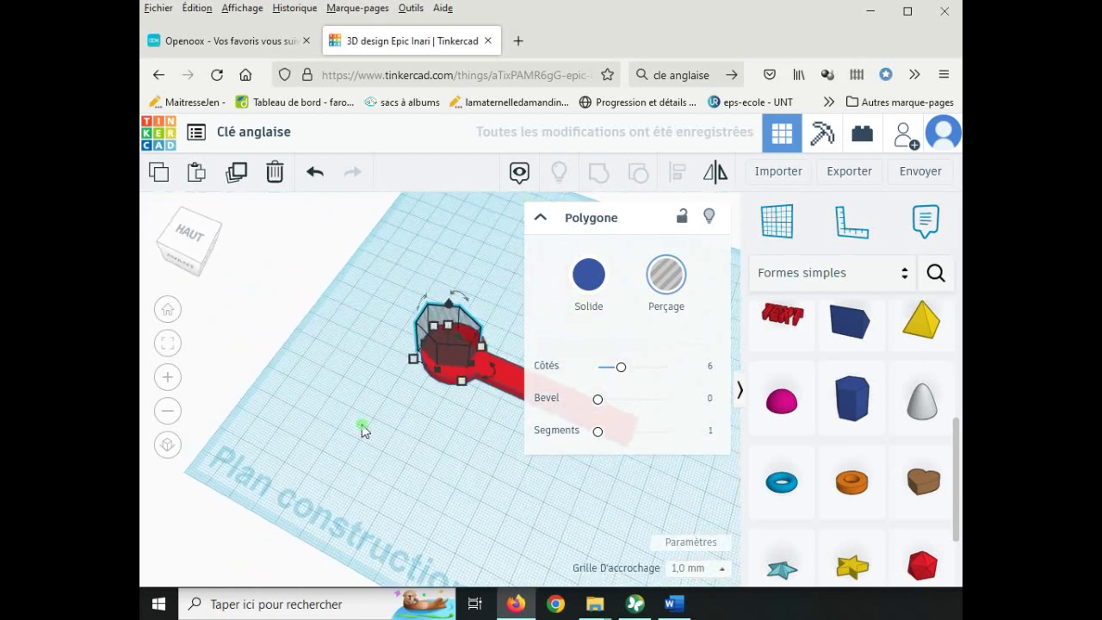
{"action": "left_click", "coordinate": [361, 431]}
{"action": "left_click_drag", "start_coordinate": [371, 267], "coordinate": [674, 501]}
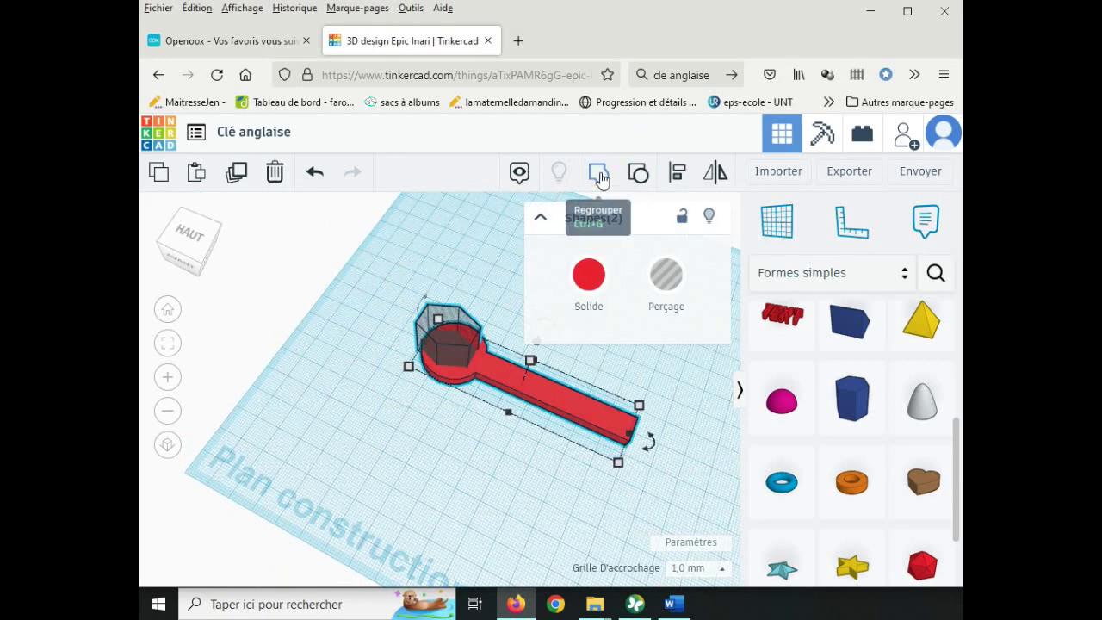
{"action": "left_click", "coordinate": [634, 183]}
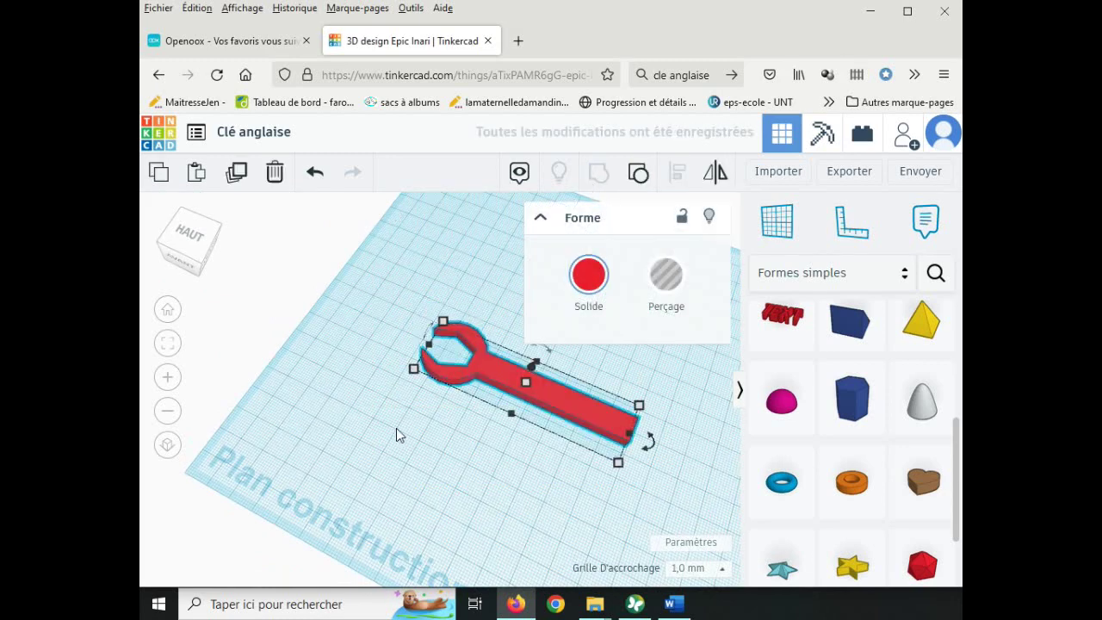
{"action": "left_click", "coordinate": [500, 426]}
- Place a cylinder hole behind the free end of the wrench's handle and set its base to 6 mm by 6 mm
{"action": "right_click_drag", "start_coordinate": [481, 485], "coordinate": [558, 519]}
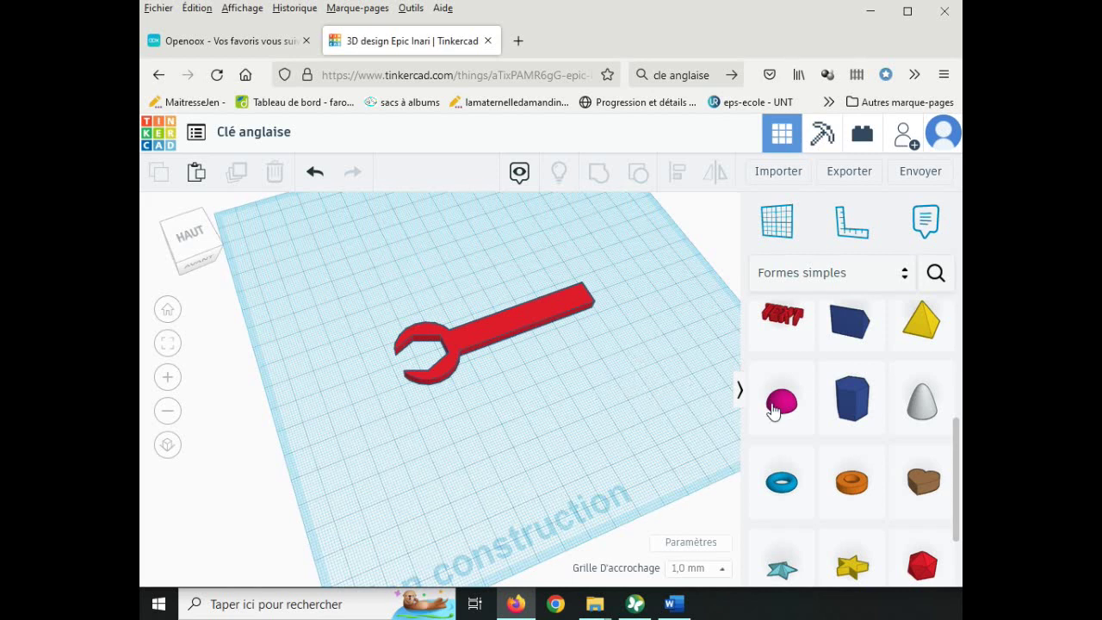
{"action": "scroll", "coordinate": [852, 401], "scroll_direction": "up", "scroll_amount": 5}
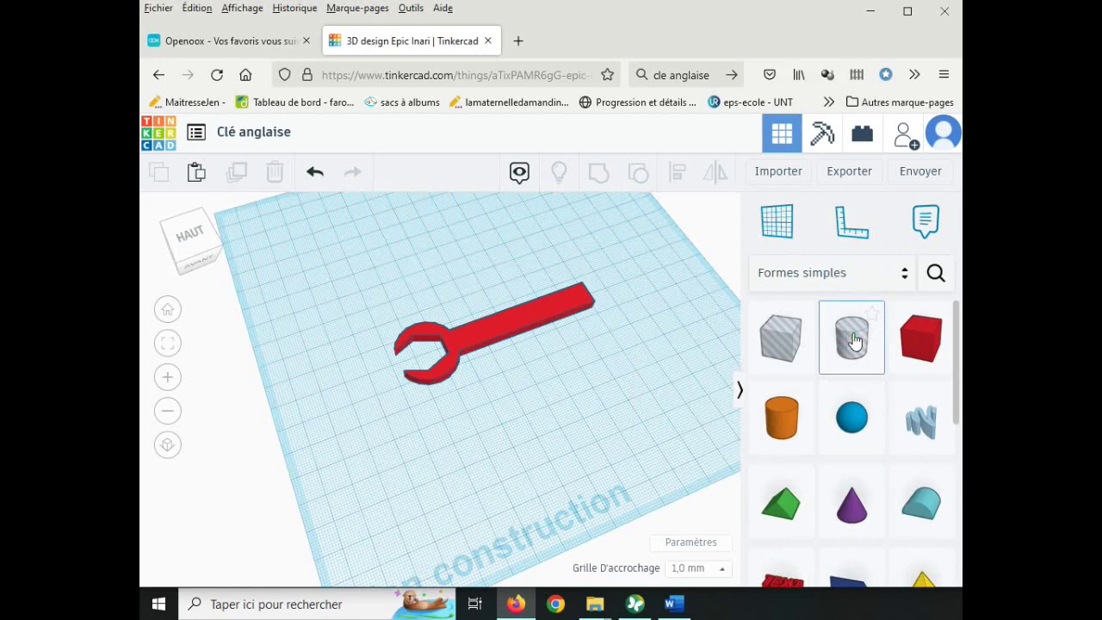
{"action": "left_click_drag", "start_coordinate": [854, 341], "coordinate": [540, 268]}
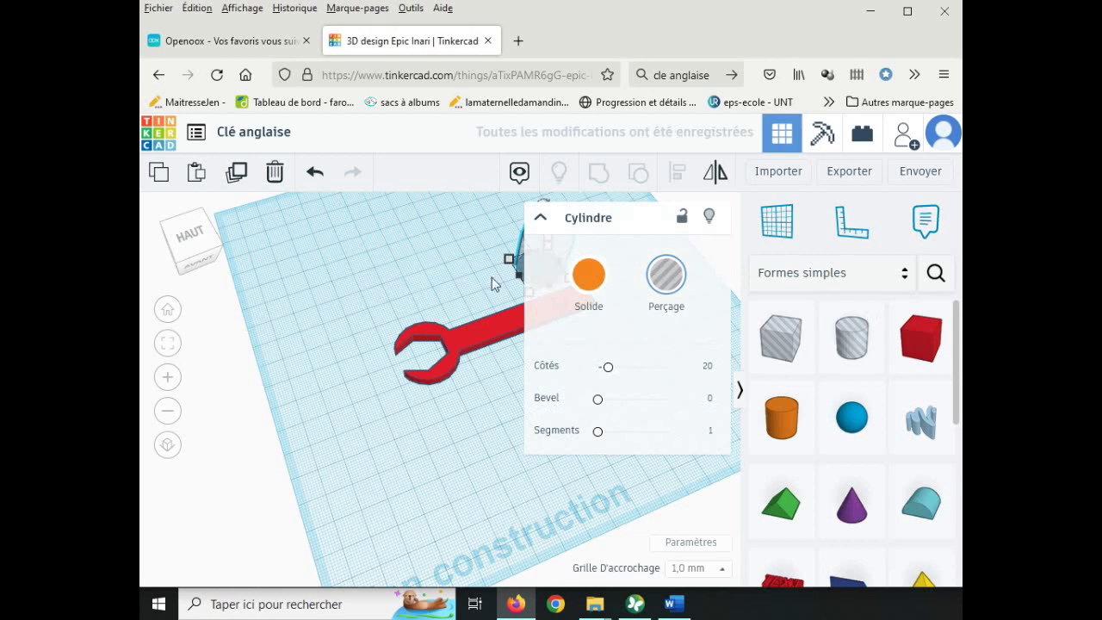
{"action": "left_click", "coordinate": [491, 202]}
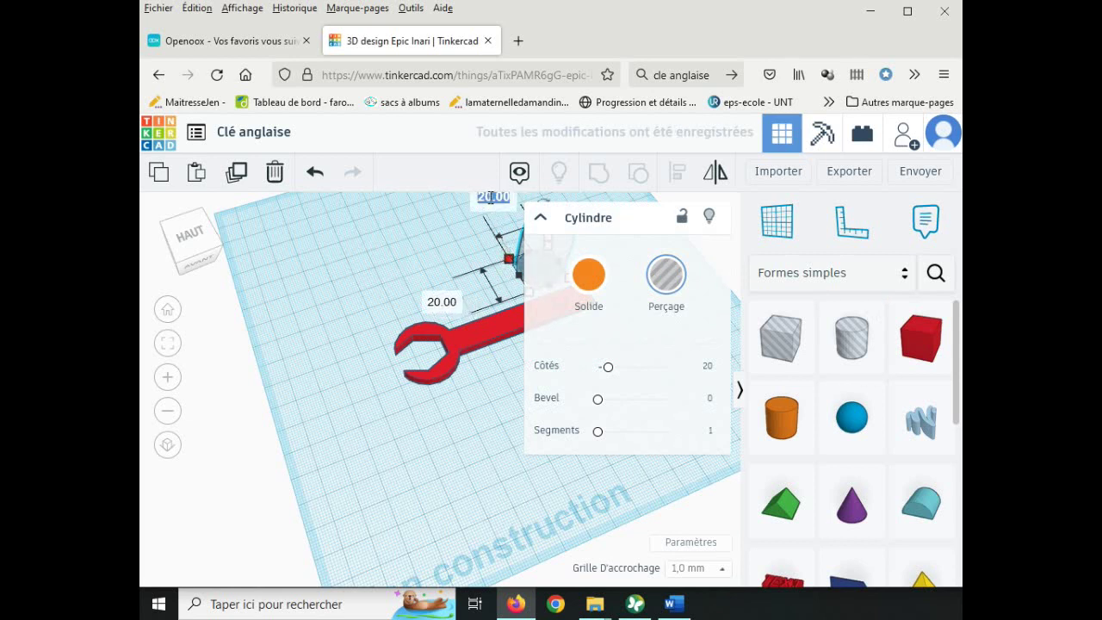
{"action": "type", "text": "5"}
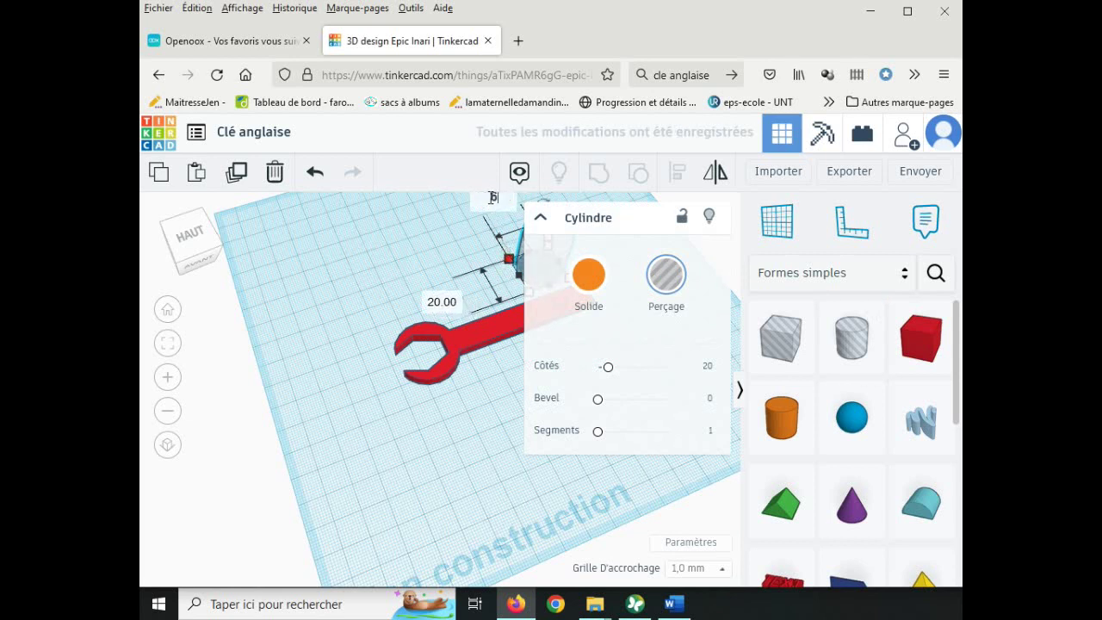
{"action": "left_click", "coordinate": [441, 302]}
{"action": "type", "text": "6"}
{"action": "key", "text": "Return"}
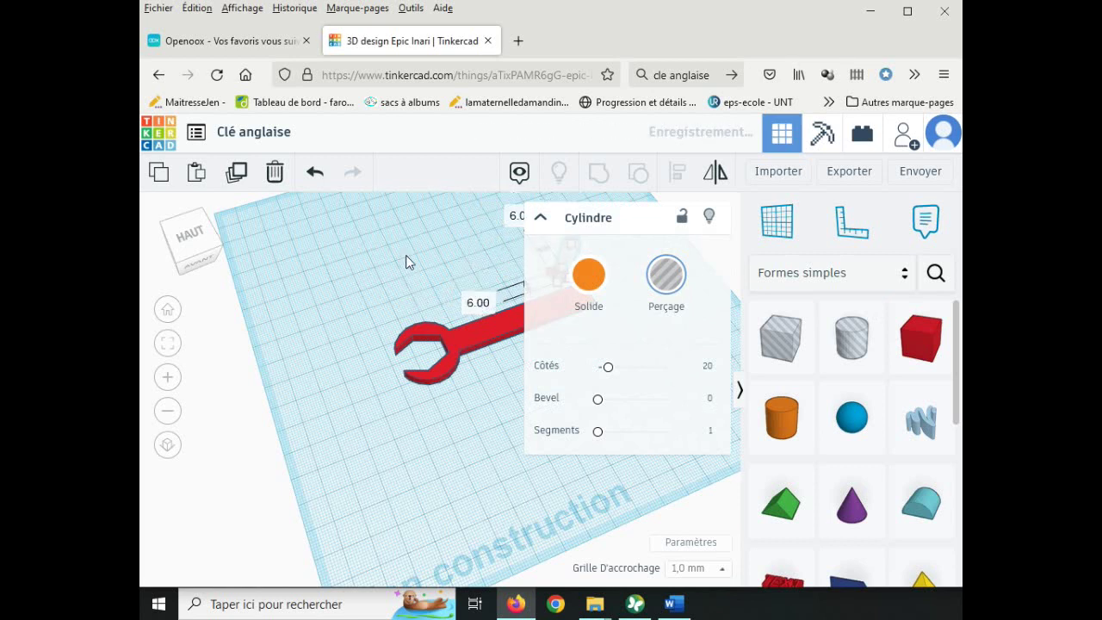
{"action": "left_click", "coordinate": [422, 254]}
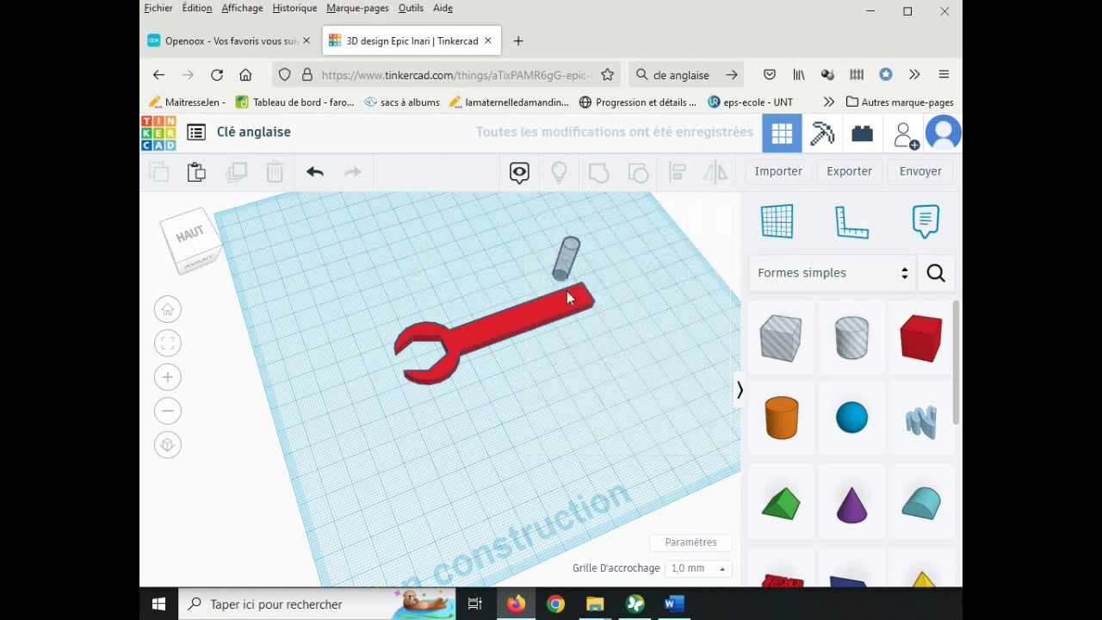
{"action": "right_click_drag", "start_coordinate": [713, 411], "coordinate": [528, 447]}
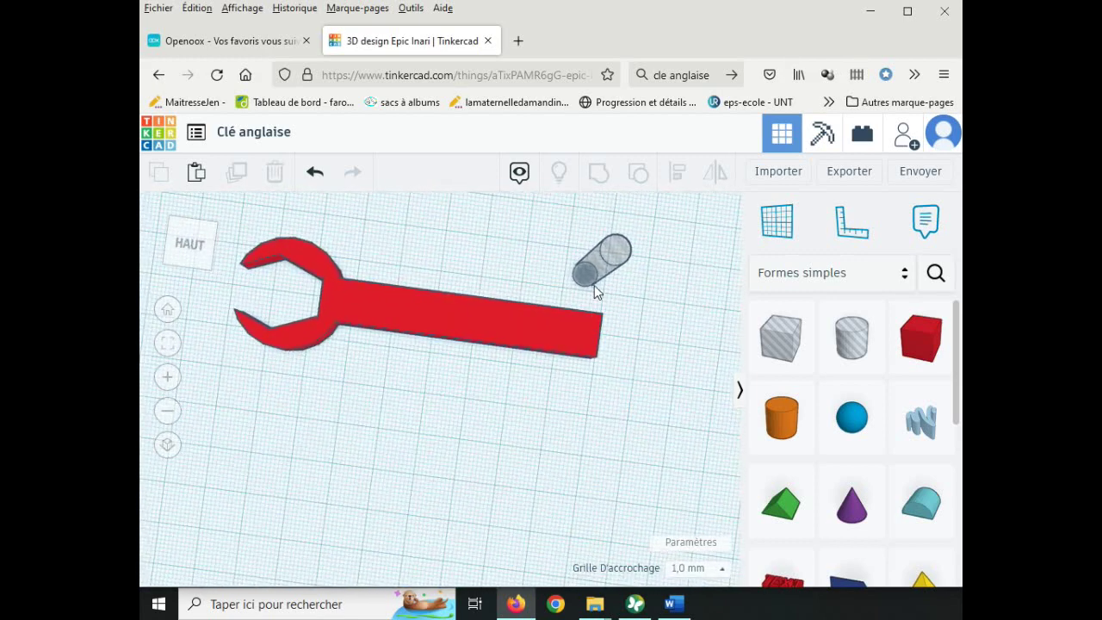
{"action": "left_click", "coordinate": [600, 257]}
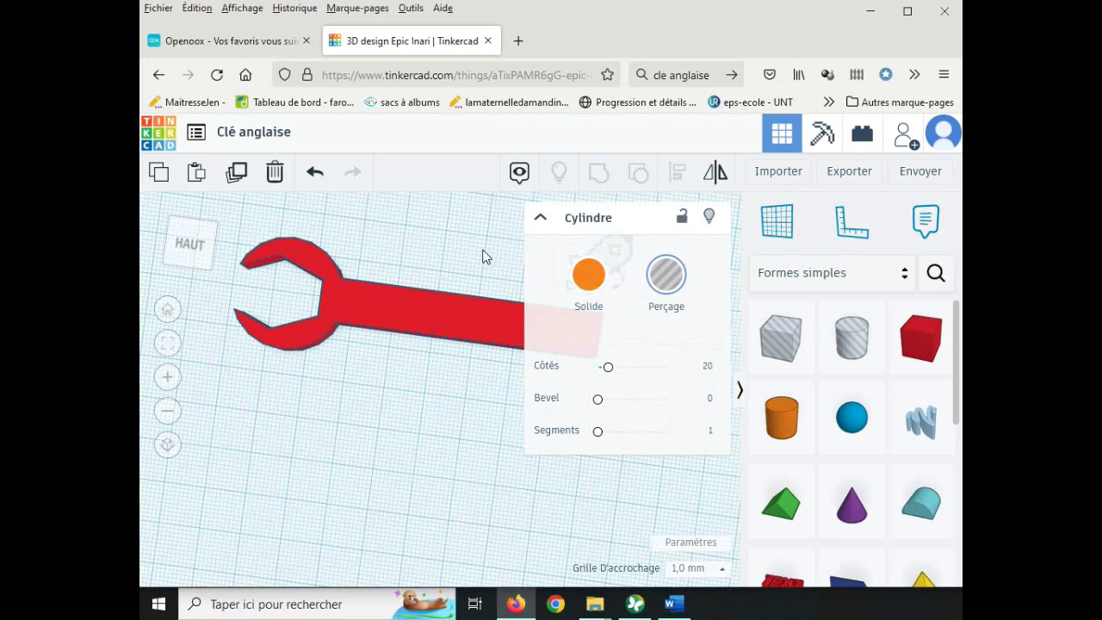
{"action": "left_click", "coordinate": [514, 264]}
{"action": "left_click", "coordinate": [603, 255]}
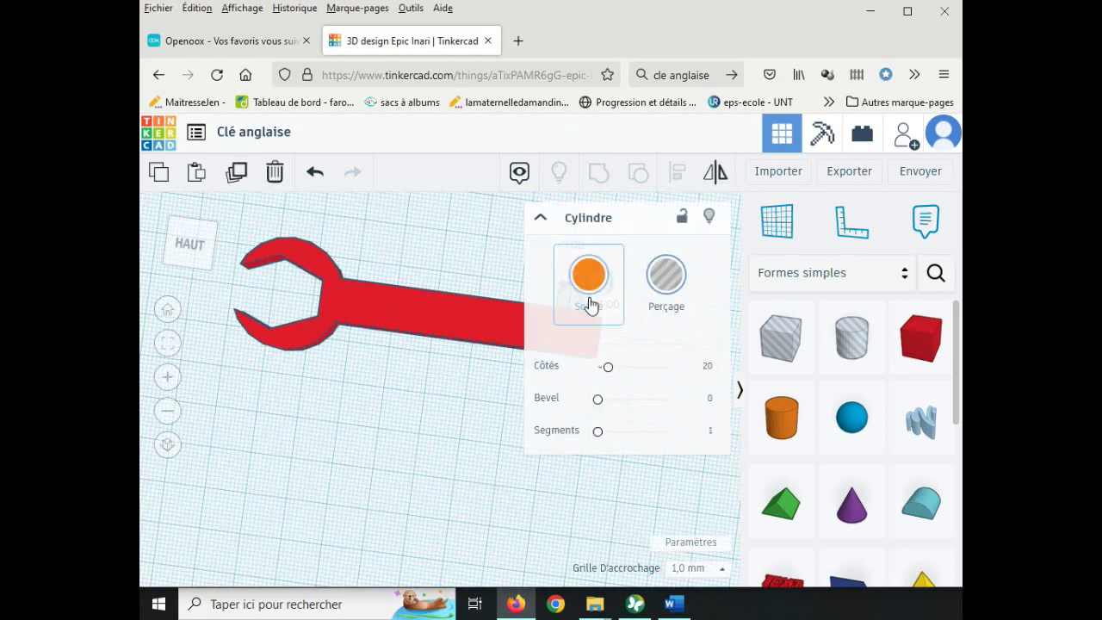
{"action": "left_click", "coordinate": [591, 301]}
{"action": "key", "text": "Escape"}
- Move the cylinder hole about 7 mm and 2 mm along the workplane axes onto the handle's free end, and check its placement
{"action": "right_click_drag", "start_coordinate": [573, 406], "coordinate": [369, 349]}
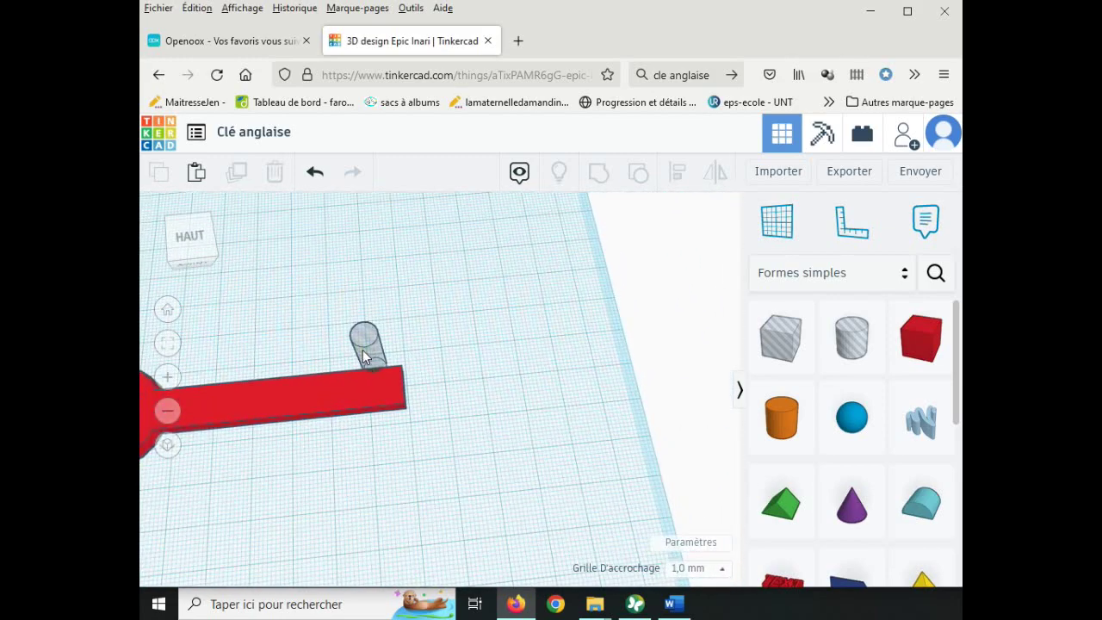
{"action": "left_click", "coordinate": [364, 353]}
{"action": "left_click_drag", "start_coordinate": [364, 353], "coordinate": [376, 382]}
{"action": "left_click", "coordinate": [206, 243]}
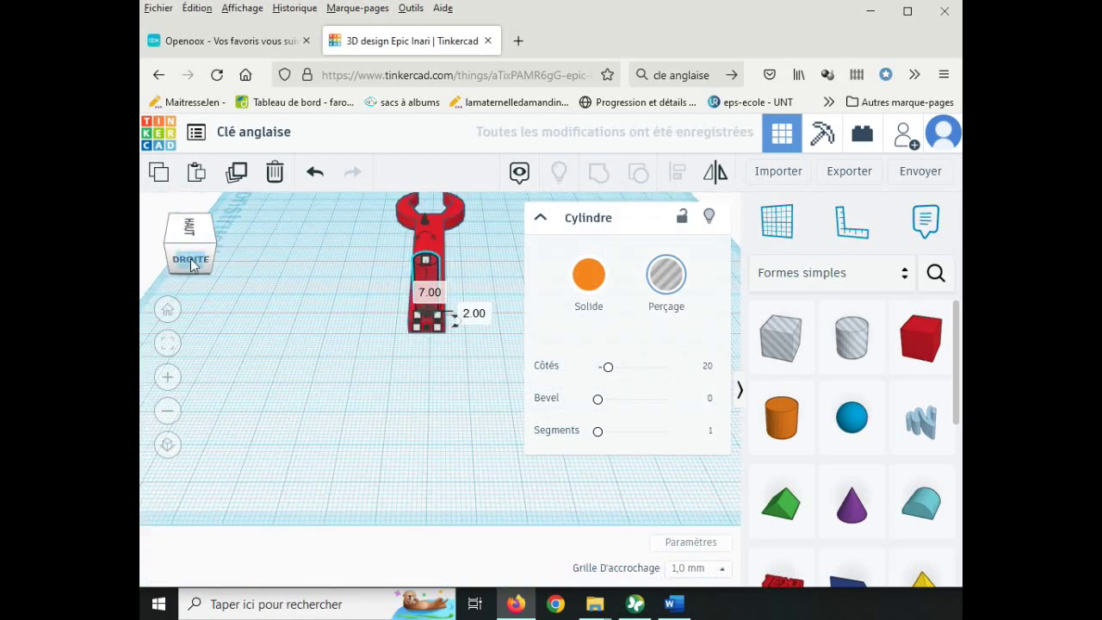
{"action": "left_click", "coordinate": [192, 264]}
{"action": "left_click_drag", "start_coordinate": [193, 265], "coordinate": [200, 244]}
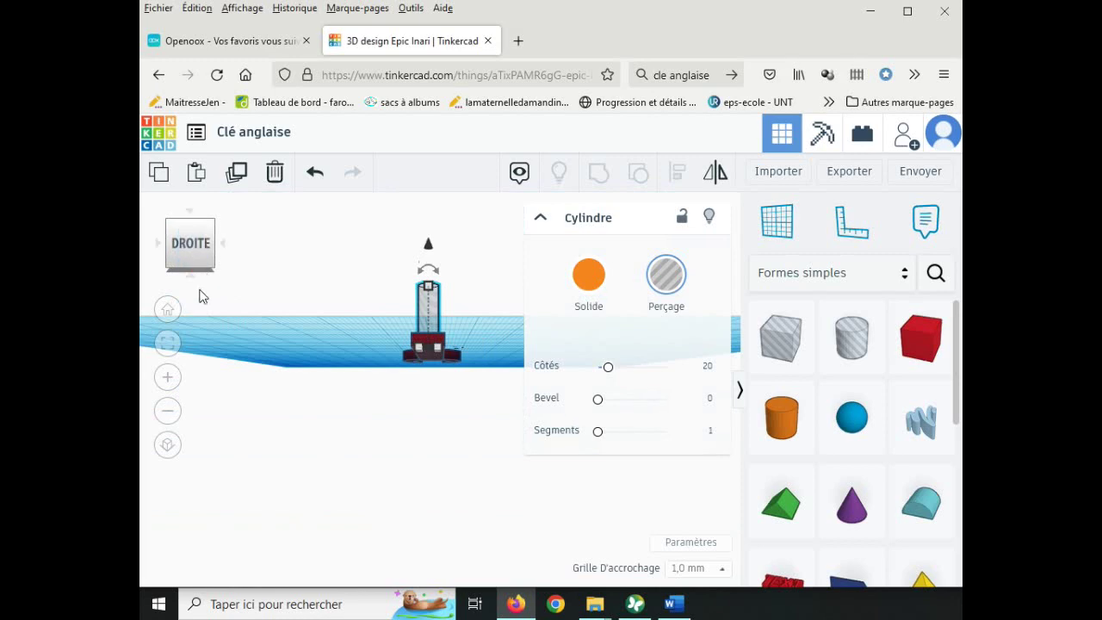
{"action": "left_click", "coordinate": [215, 280]}
{"action": "left_click", "coordinate": [220, 271]}
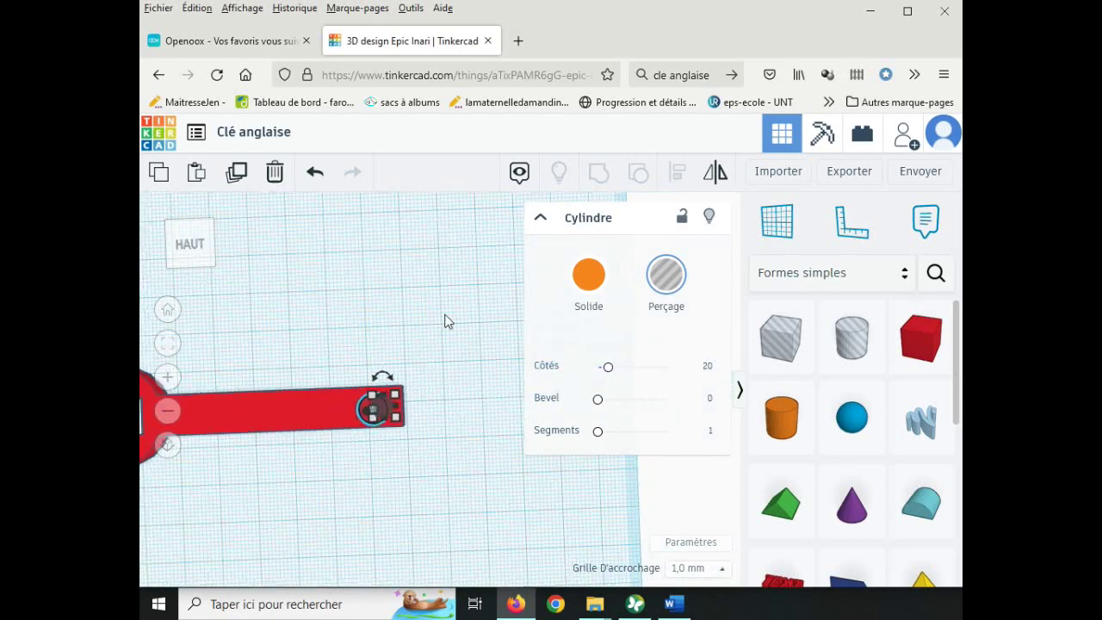
{"action": "left_click", "coordinate": [371, 308]}
- Group the cylinder hole with the wrench to cut a round hole through the handle's end
{"action": "scroll", "coordinate": [376, 302], "scroll_direction": "down", "scroll_amount": 3}
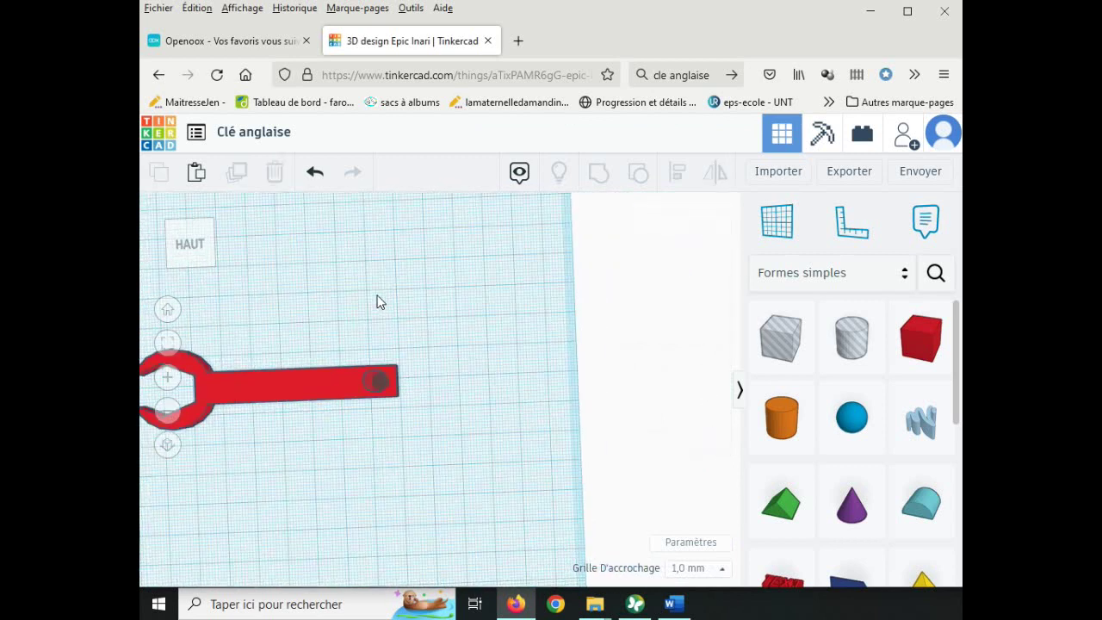
{"action": "left_click_drag", "start_coordinate": [142, 333], "coordinate": [143, 333]}
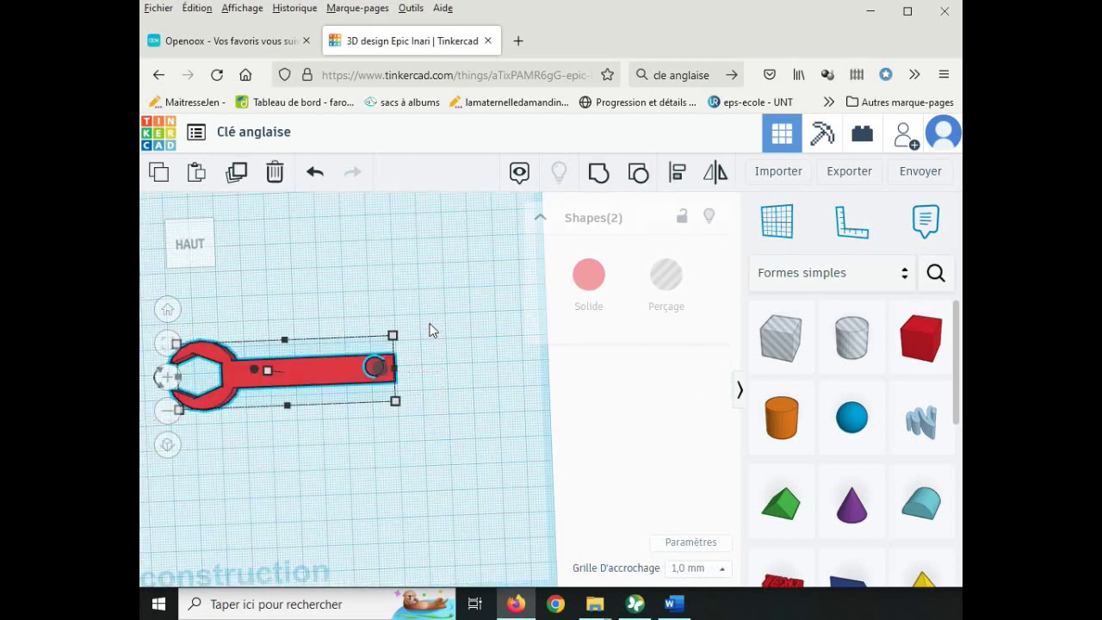
{"action": "left_click", "coordinate": [598, 173]}
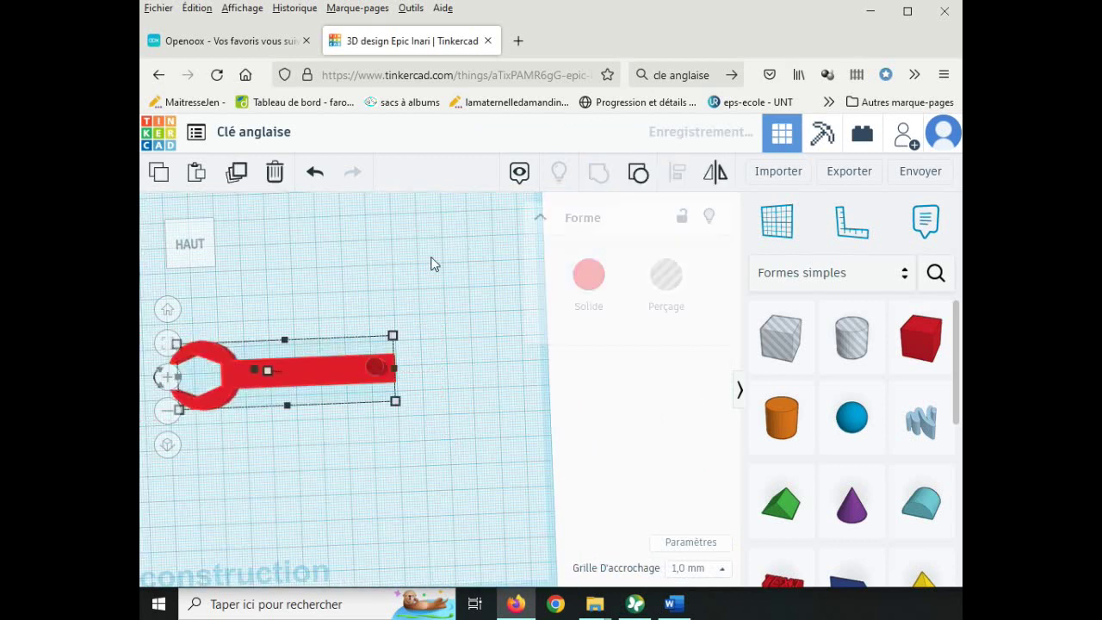
{"action": "right_click_drag", "start_coordinate": [362, 450], "coordinate": [419, 415]}
{"action": "left_click", "coordinate": [457, 492]}
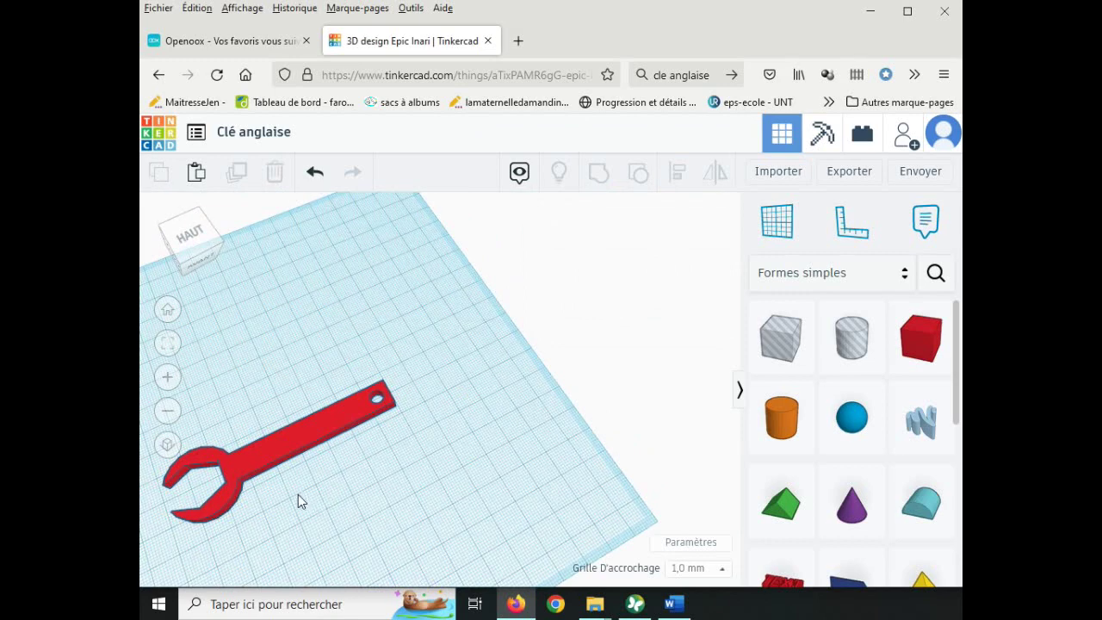
- Place a box hole on the workplane behind the wrench's handle and set its length to 50 mm
{"action": "middle_click_drag", "start_coordinate": [344, 472], "coordinate": [478, 433]}
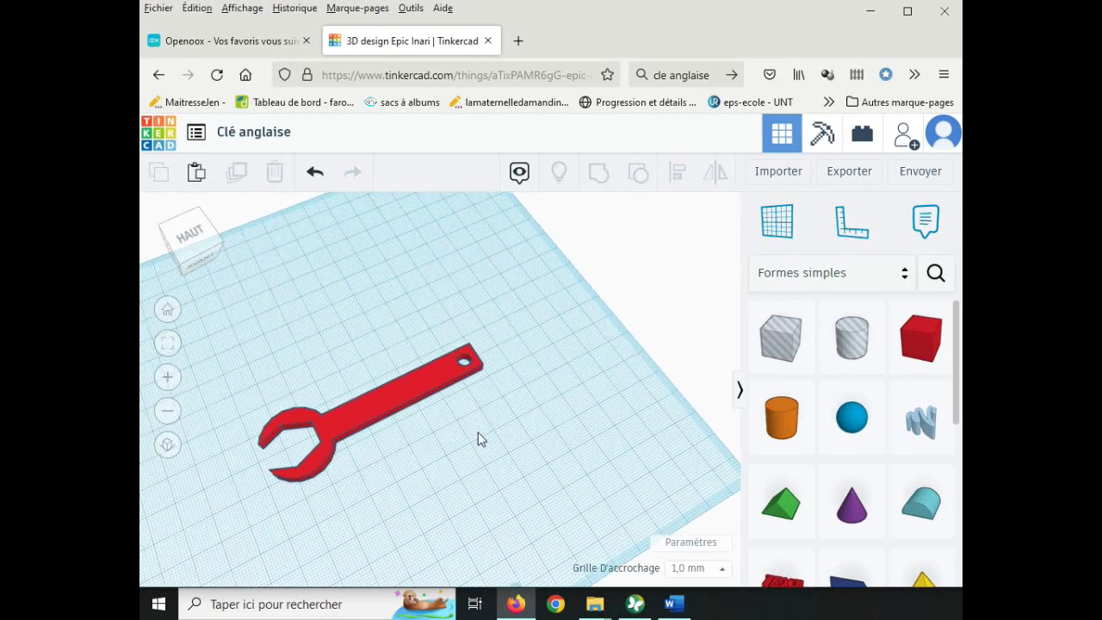
{"action": "right_click_drag", "start_coordinate": [508, 440], "coordinate": [442, 428]}
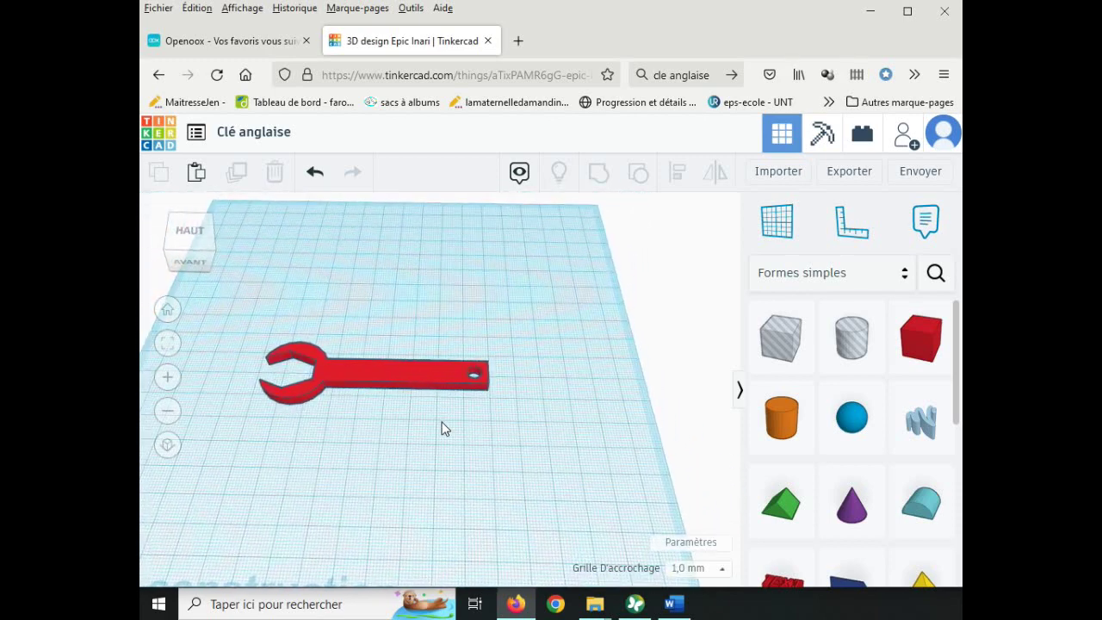
{"action": "left_click", "coordinate": [783, 346]}
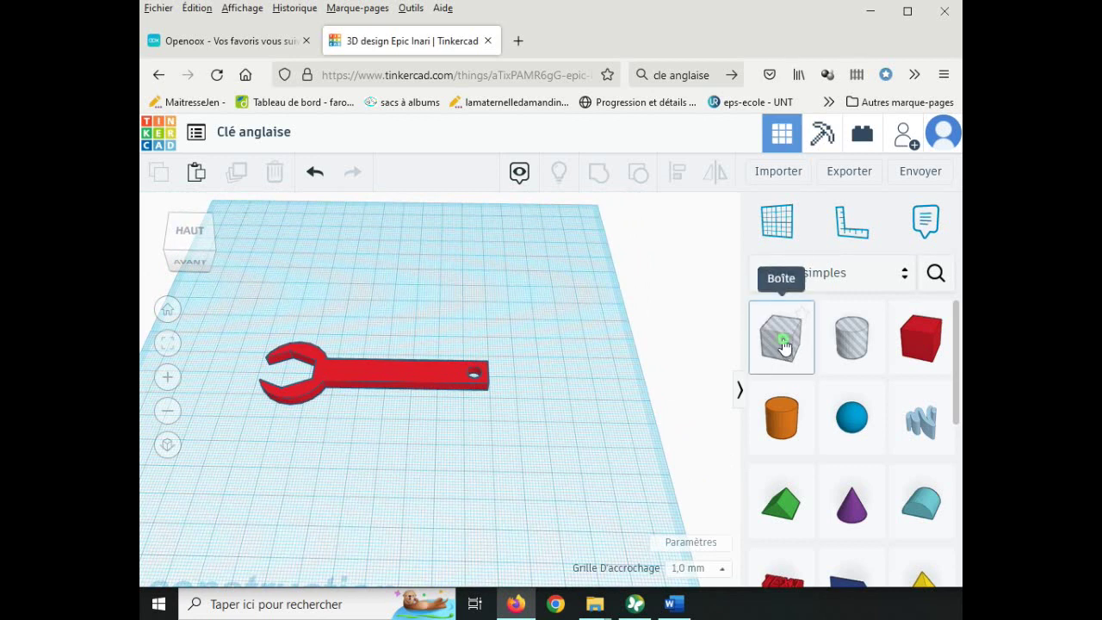
{"action": "left_click_drag", "start_coordinate": [783, 346], "coordinate": [364, 334]}
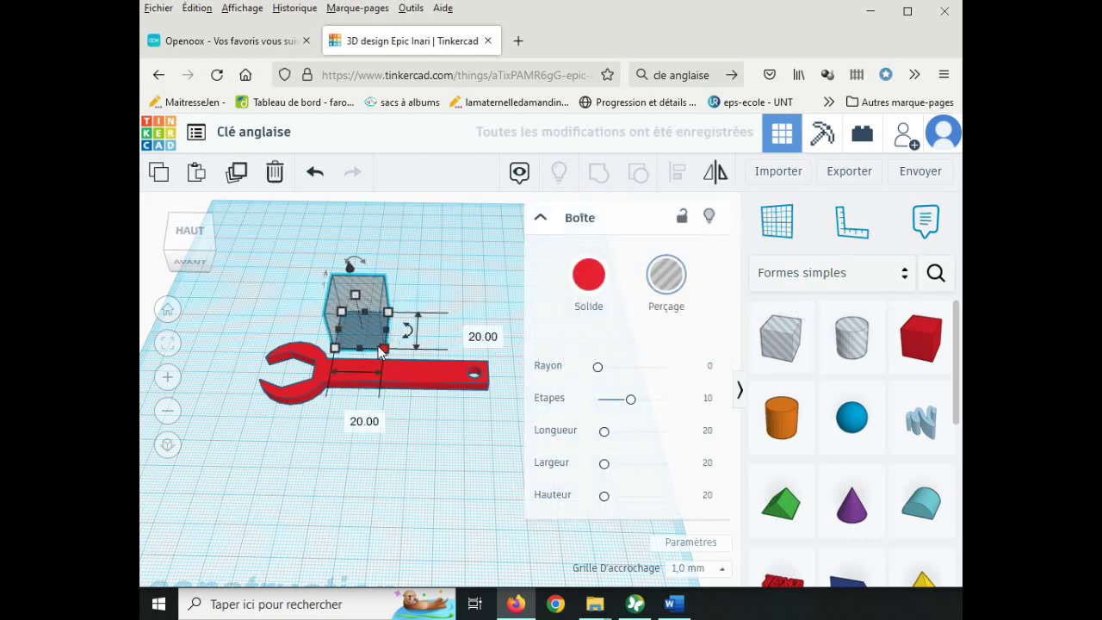
{"action": "left_click", "coordinate": [353, 416]}
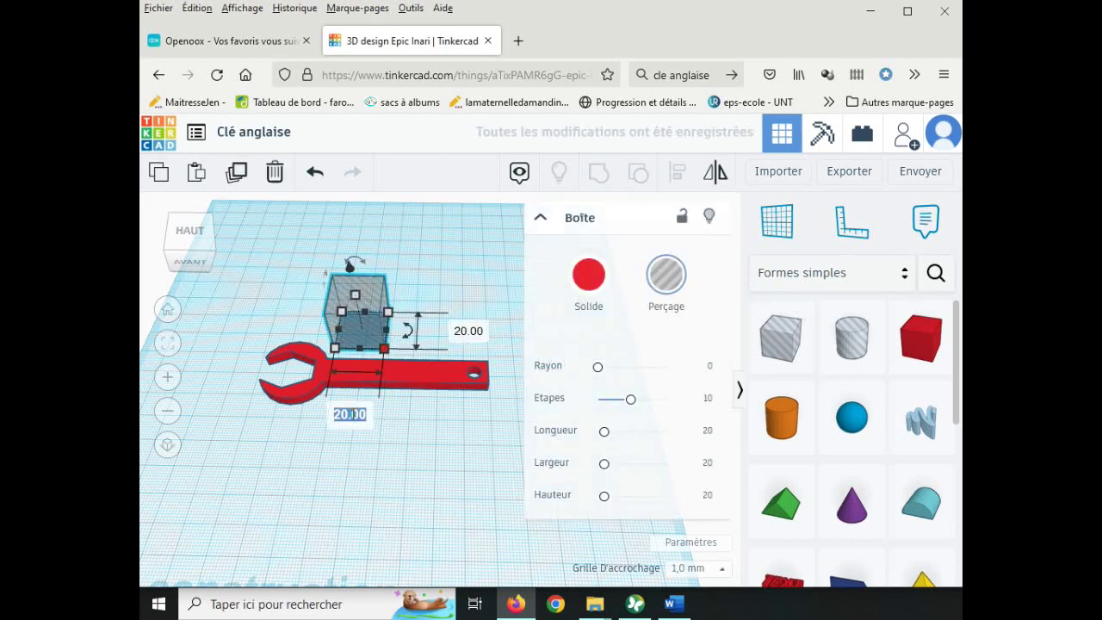
{"action": "type", "text": "50"}
{"action": "key", "text": "Return"}
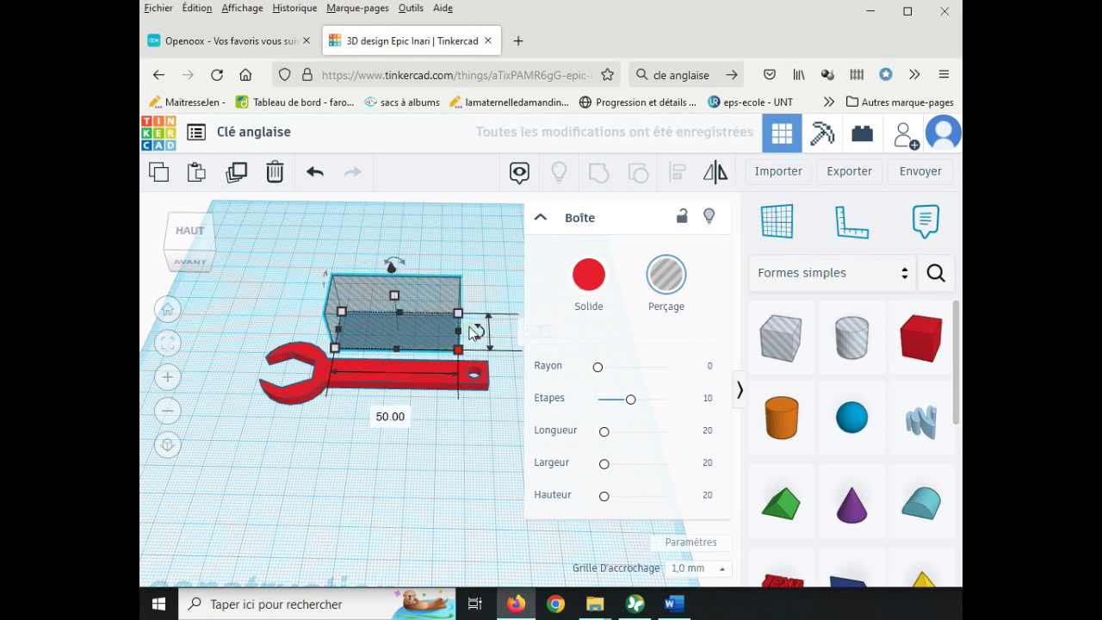
- Set the box hole's width to 8 mm and its height to 4 mm
{"action": "left_click_drag", "start_coordinate": [470, 328], "coordinate": [472, 315]}
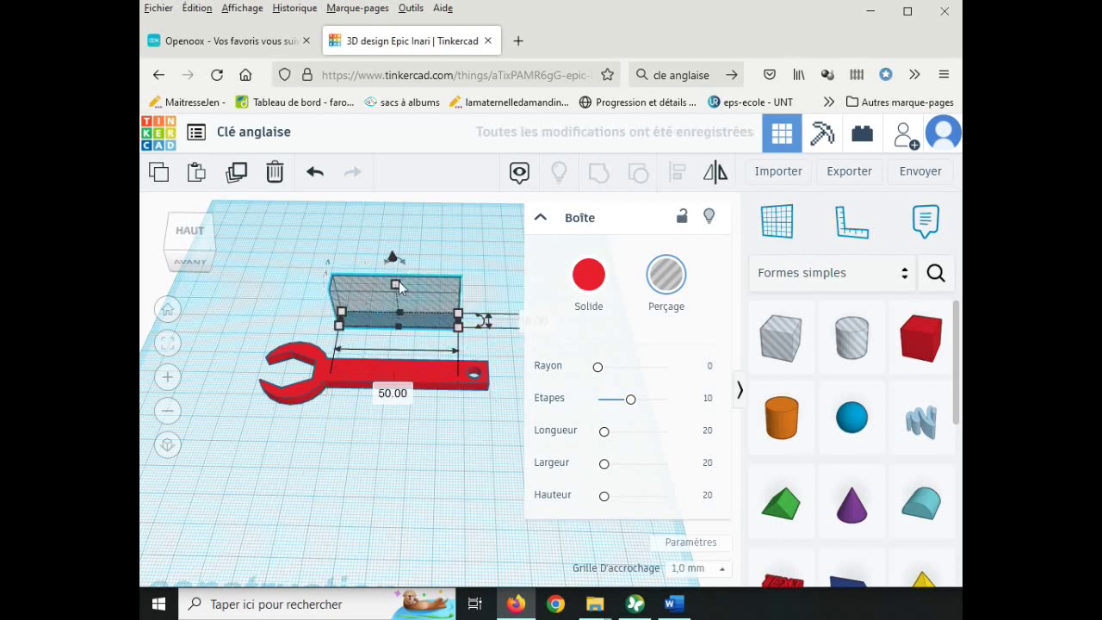
{"action": "left_click", "coordinate": [484, 300]}
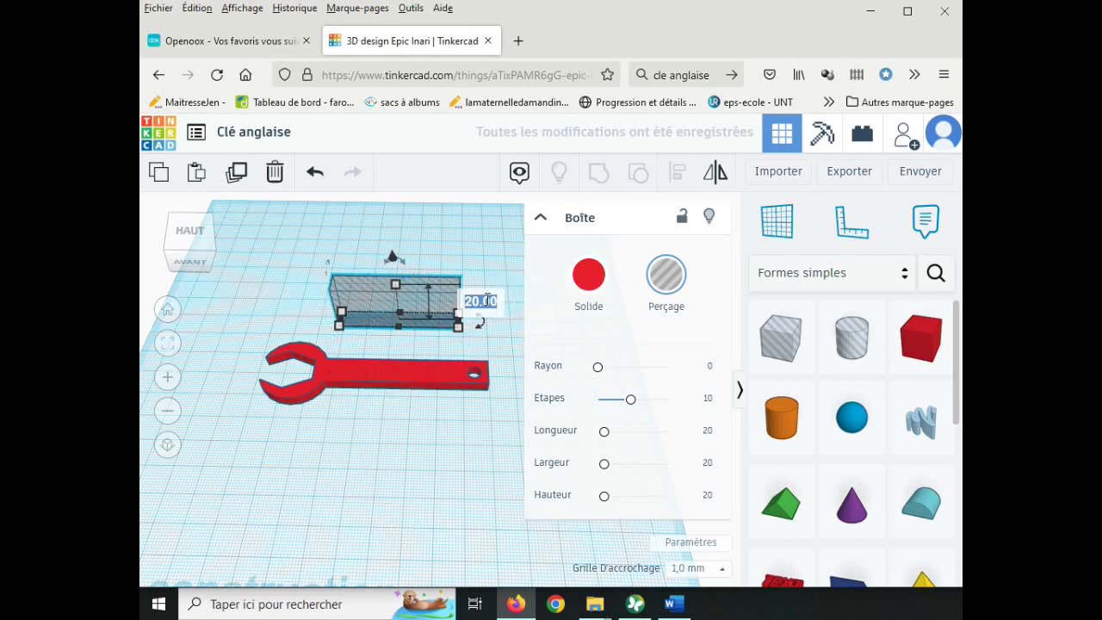
{"action": "type", "text": "4"}
{"action": "key", "text": "Return"}
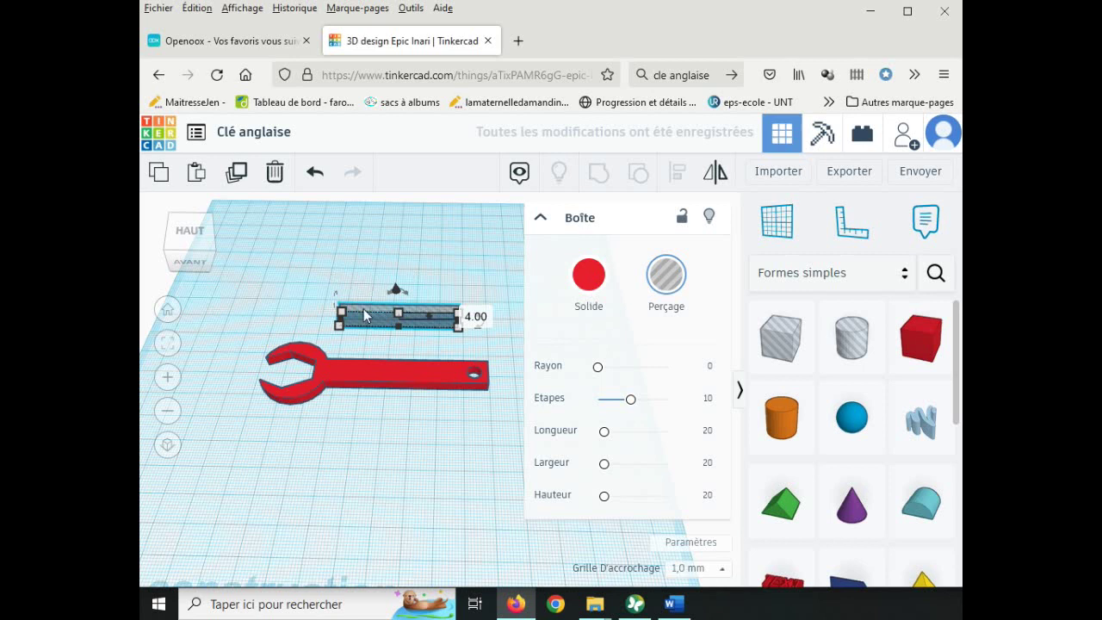
- Move the box hole about 30 mm and 1 mm along the workplane axes onto the wrench's handle, before the round hole
{"action": "left_click", "coordinate": [375, 375], "text": "shift"}
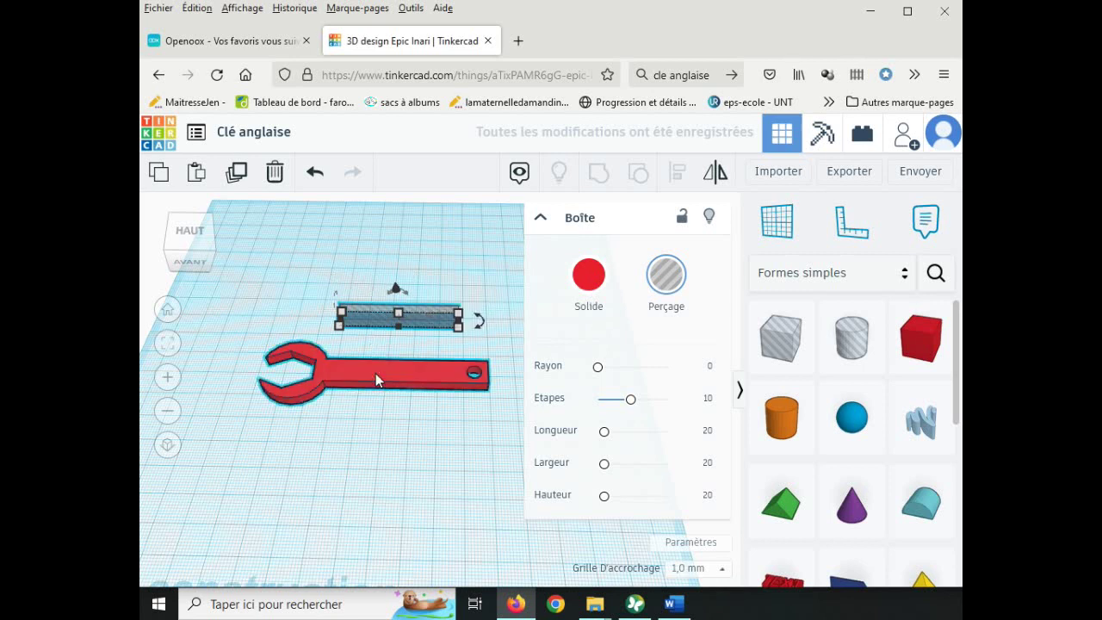
{"action": "left_click", "coordinate": [419, 287]}
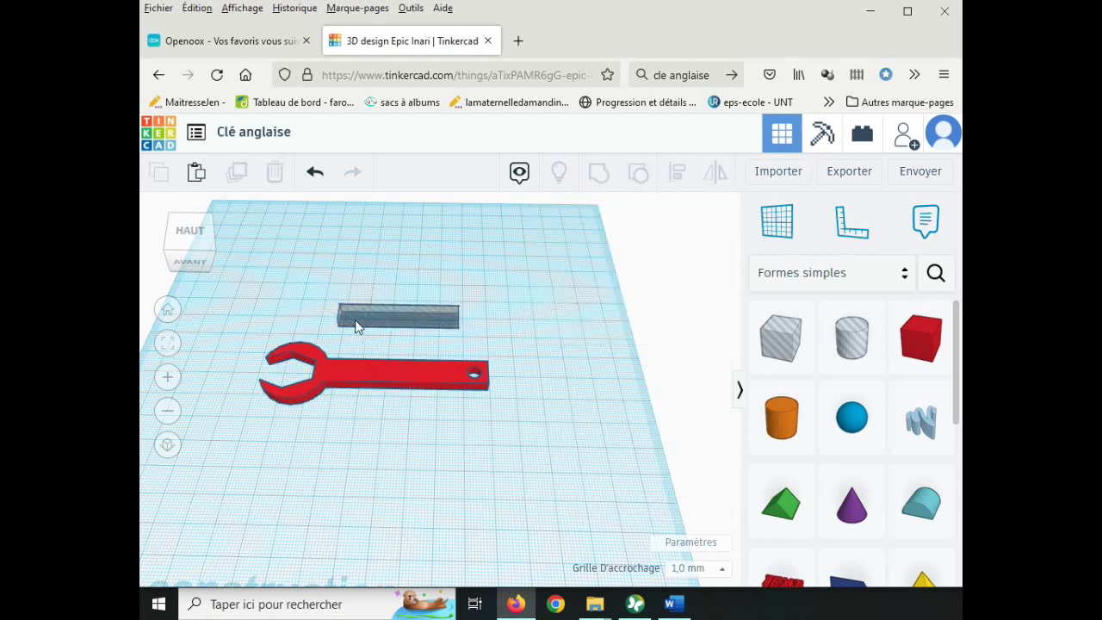
{"action": "right_click_drag", "start_coordinate": [299, 326], "coordinate": [375, 311]}
{"action": "left_click_drag", "start_coordinate": [374, 300], "coordinate": [369, 383]}
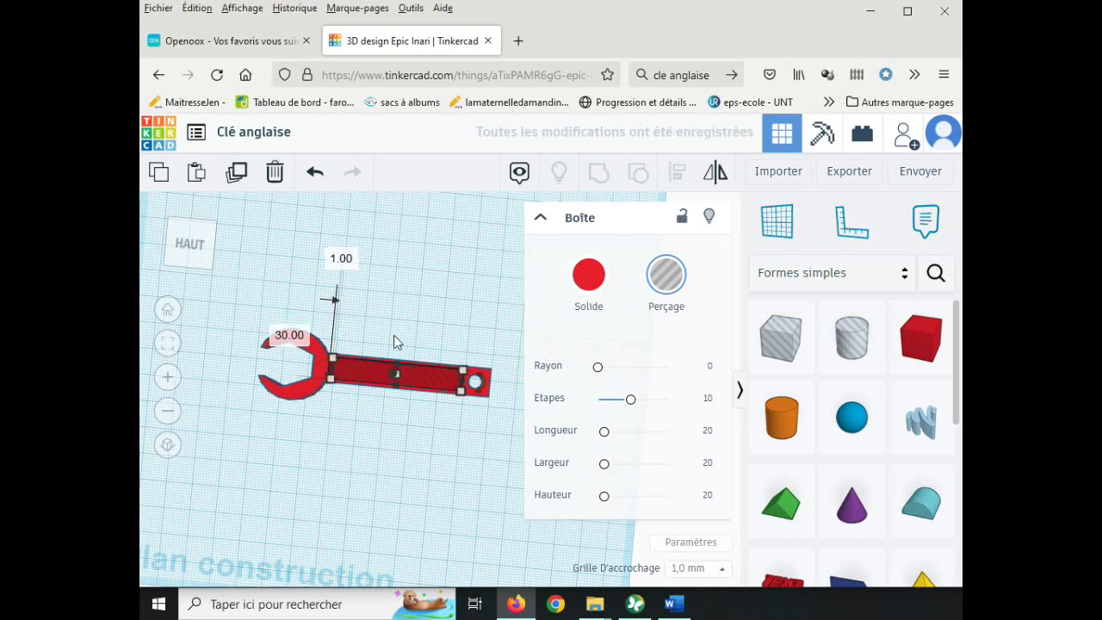
- Raise the box hole so that it cuts only into the upper part of the handle
{"action": "right_click_drag", "start_coordinate": [409, 317], "coordinate": [423, 422]}
{"action": "left_click", "coordinate": [423, 349]}
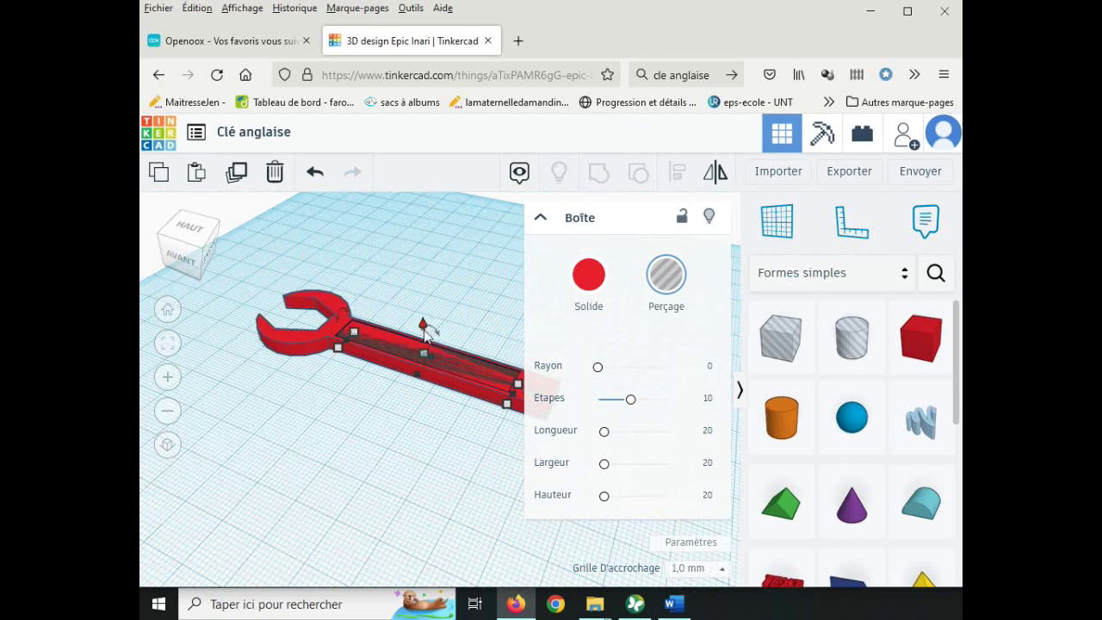
{"action": "left_click_drag", "start_coordinate": [423, 328], "coordinate": [426, 316]}
{"action": "left_click", "coordinate": [450, 274]}
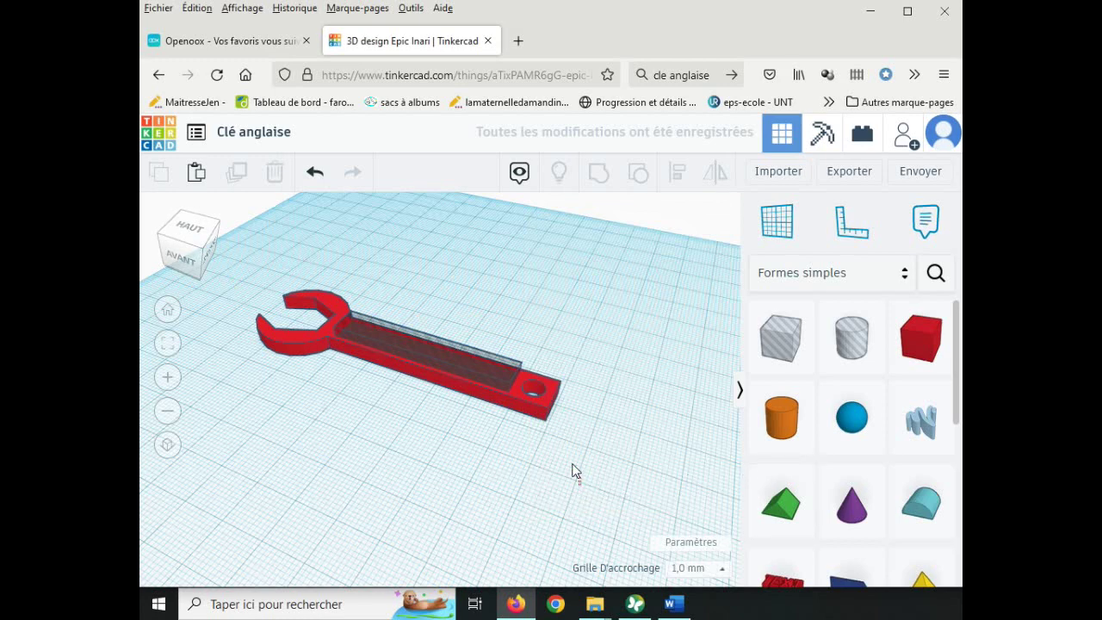
- Group the box hole with the wrench to cut a shallow rectangular recess into the handle, and inspect it
{"action": "left_click_drag", "start_coordinate": [574, 470], "coordinate": [238, 271]}
{"action": "left_click", "coordinate": [591, 175]}
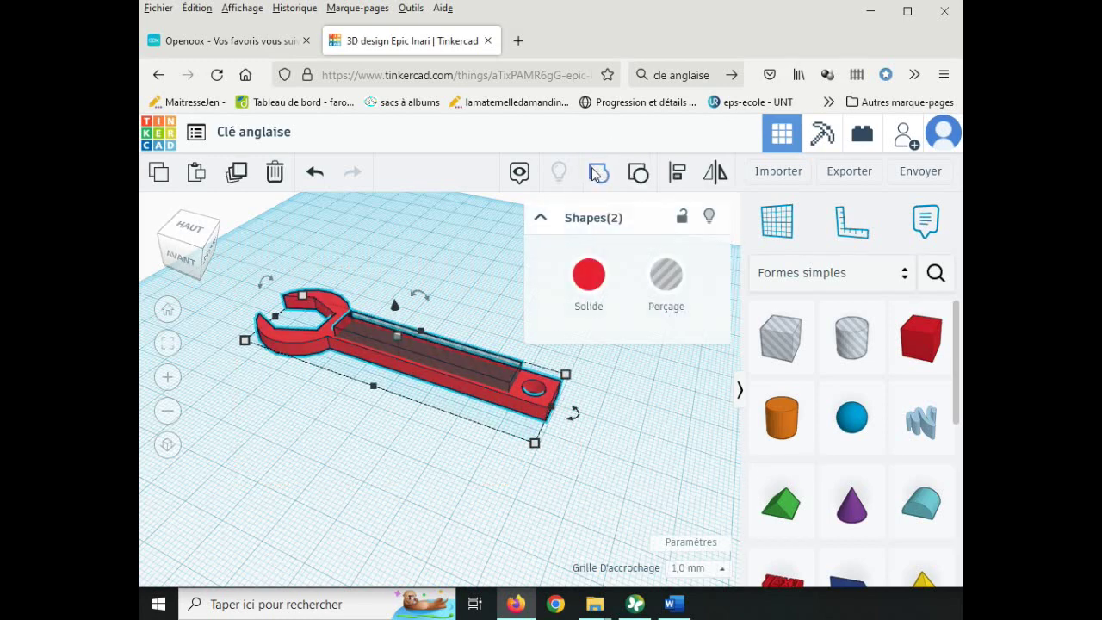
{"action": "scroll", "coordinate": [421, 383], "scroll_direction": "up", "scroll_amount": 6}
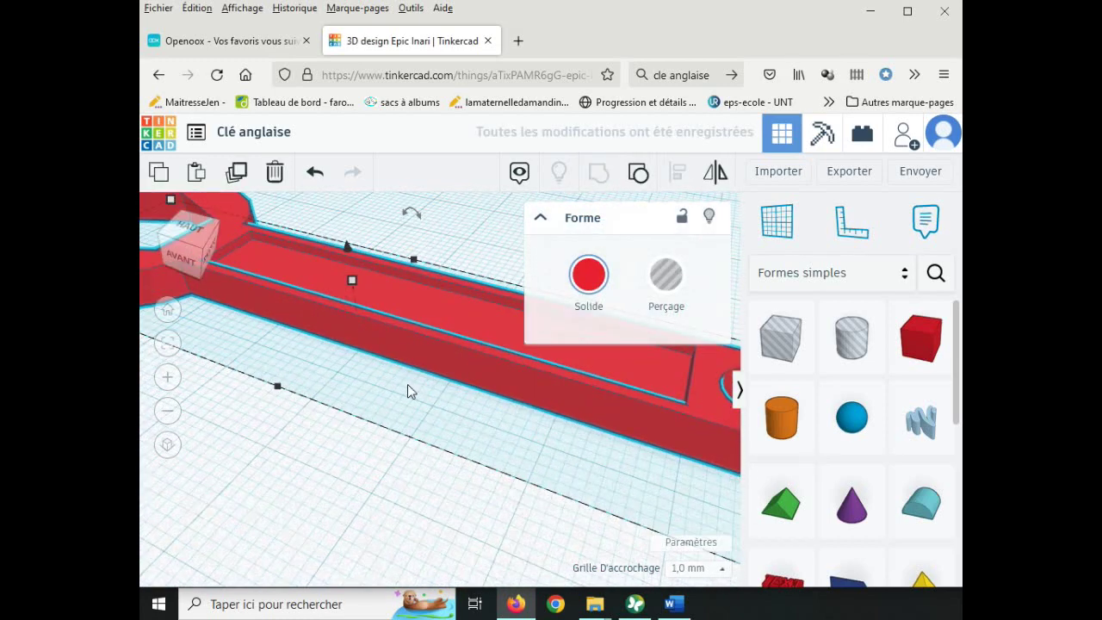
{"action": "left_click", "coordinate": [381, 482]}
{"action": "scroll", "coordinate": [392, 351], "scroll_direction": "down", "scroll_amount": 8}
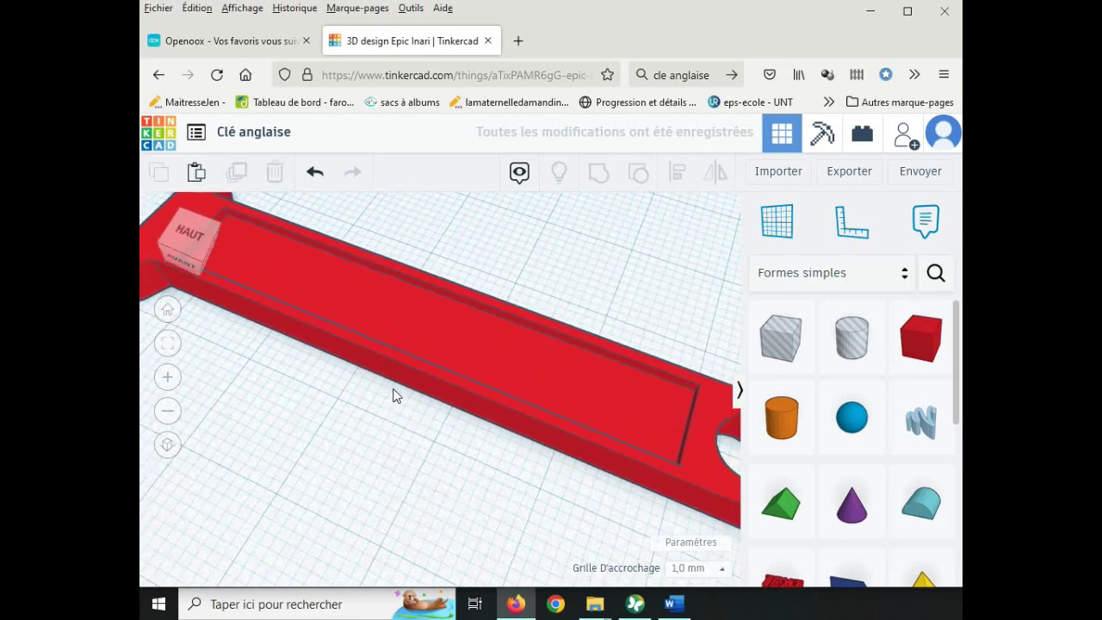
{"action": "scroll", "coordinate": [405, 395], "scroll_direction": "down", "scroll_amount": 2}
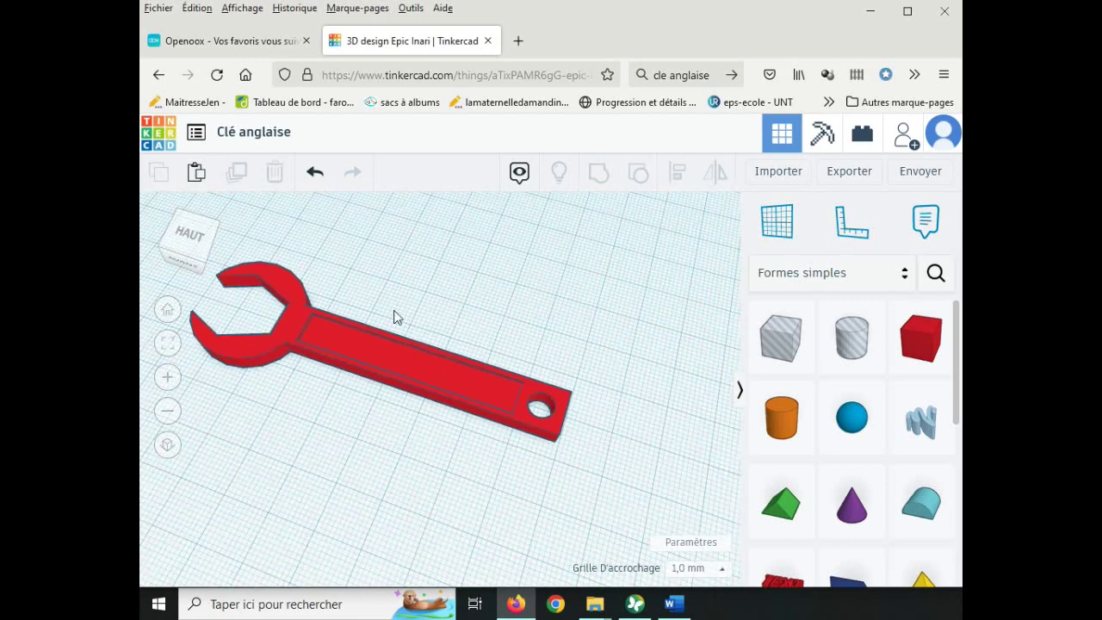
- Place a text shape over the wrench's handle and set its height to 1 mm
{"action": "scroll", "coordinate": [861, 353], "scroll_direction": "down", "scroll_amount": 3}
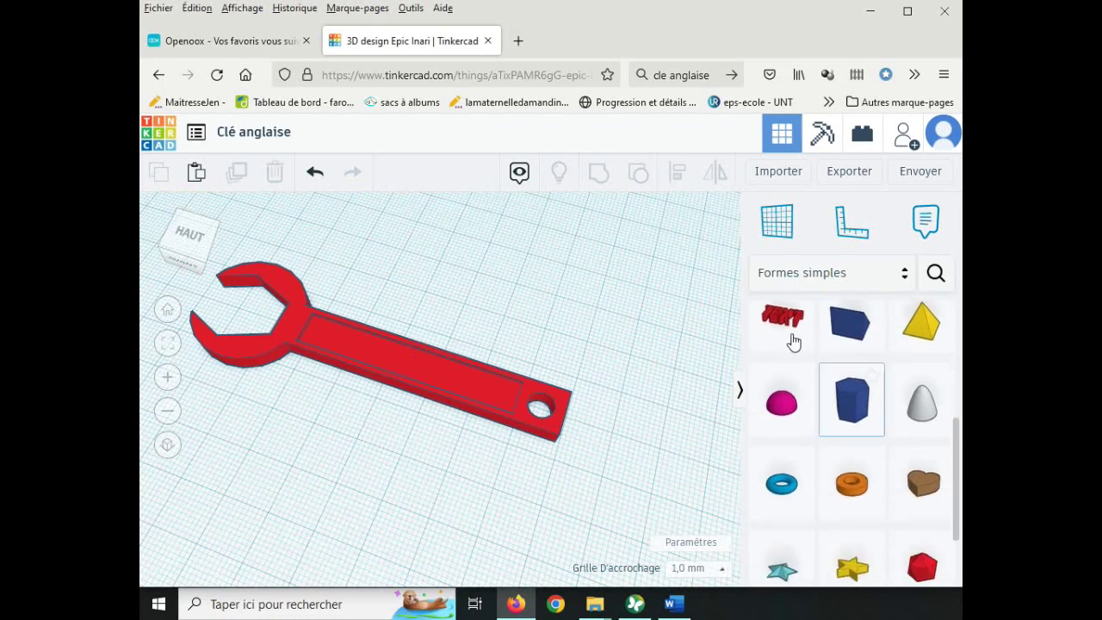
{"action": "left_click_drag", "start_coordinate": [790, 321], "coordinate": [440, 366]}
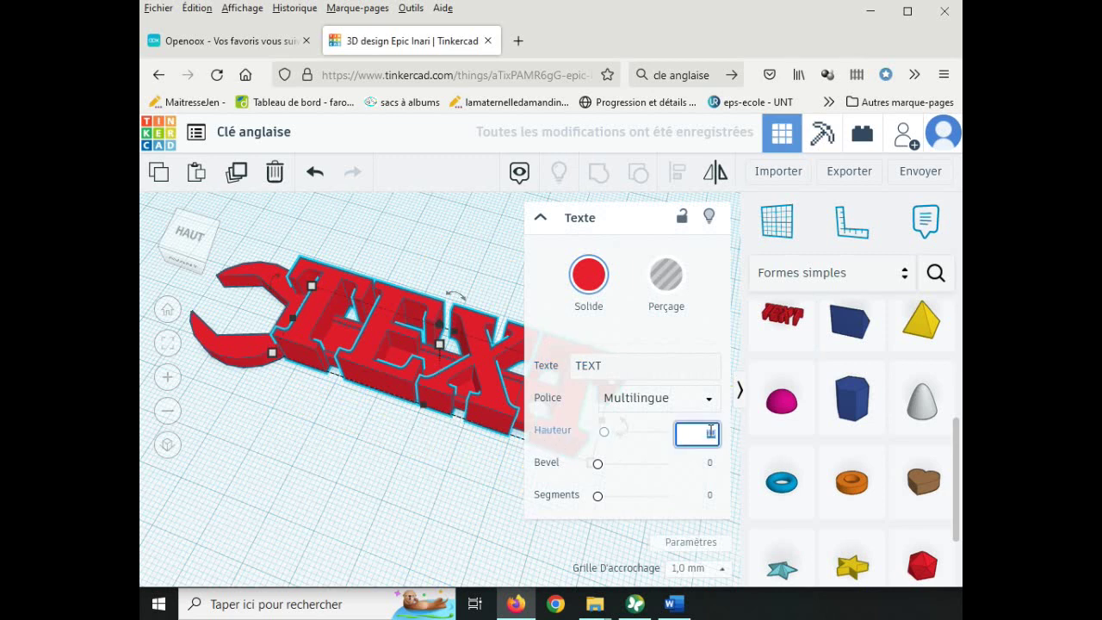
{"action": "left_click", "coordinate": [425, 489]}
{"action": "left_click", "coordinate": [563, 379]}
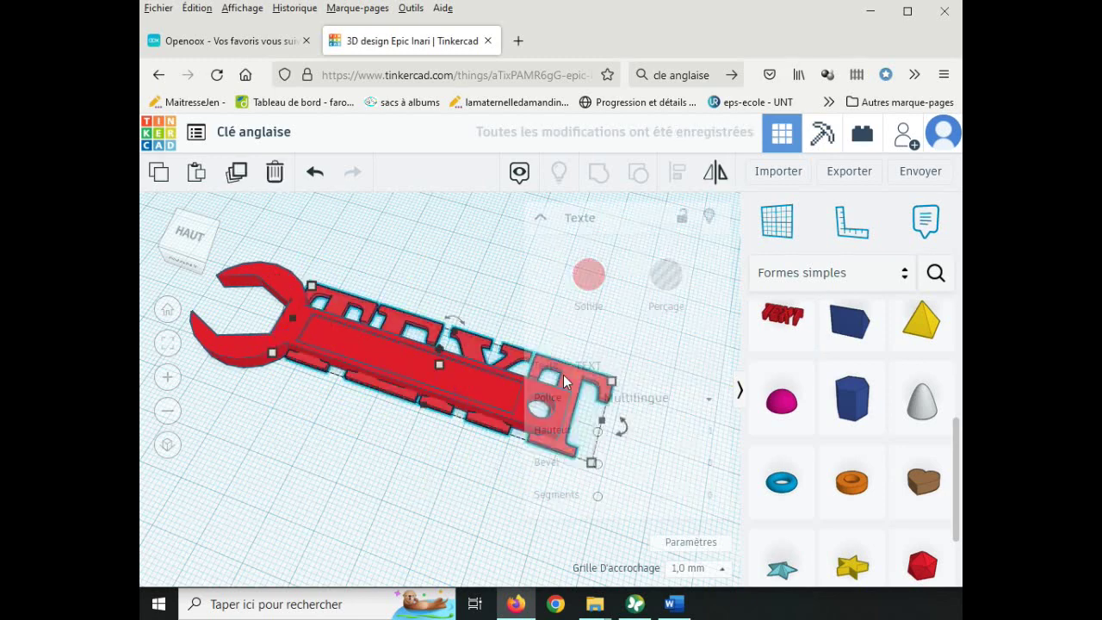
- Set the text shape's length to 40 mm and its width to 6 mm
{"action": "middle_click_drag", "start_coordinate": [423, 431], "coordinate": [221, 376]}
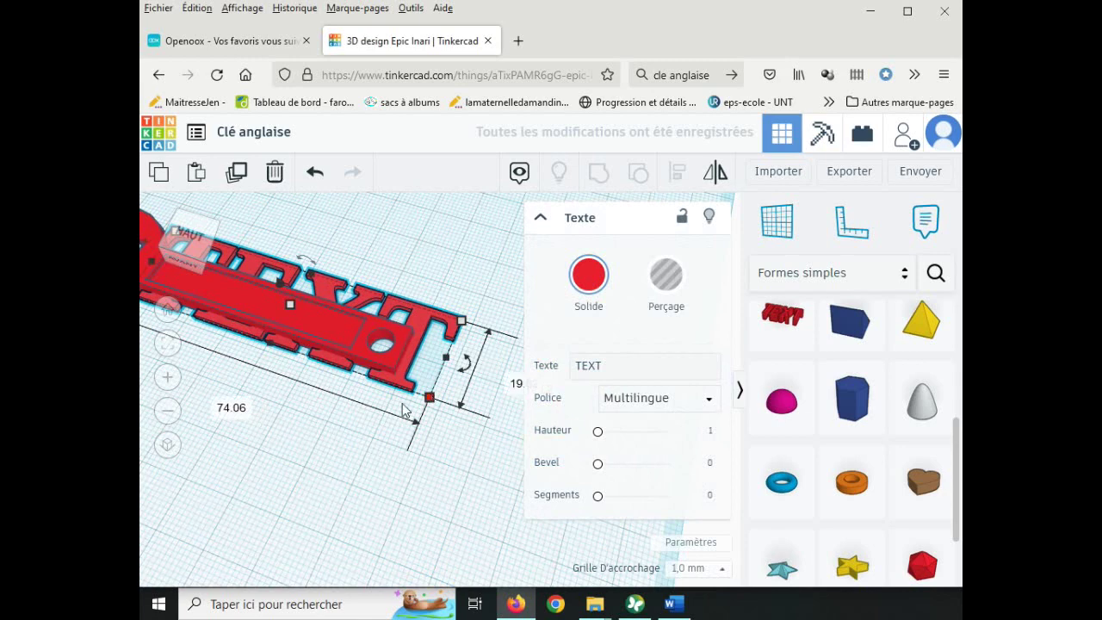
{"action": "left_click", "coordinate": [231, 408]}
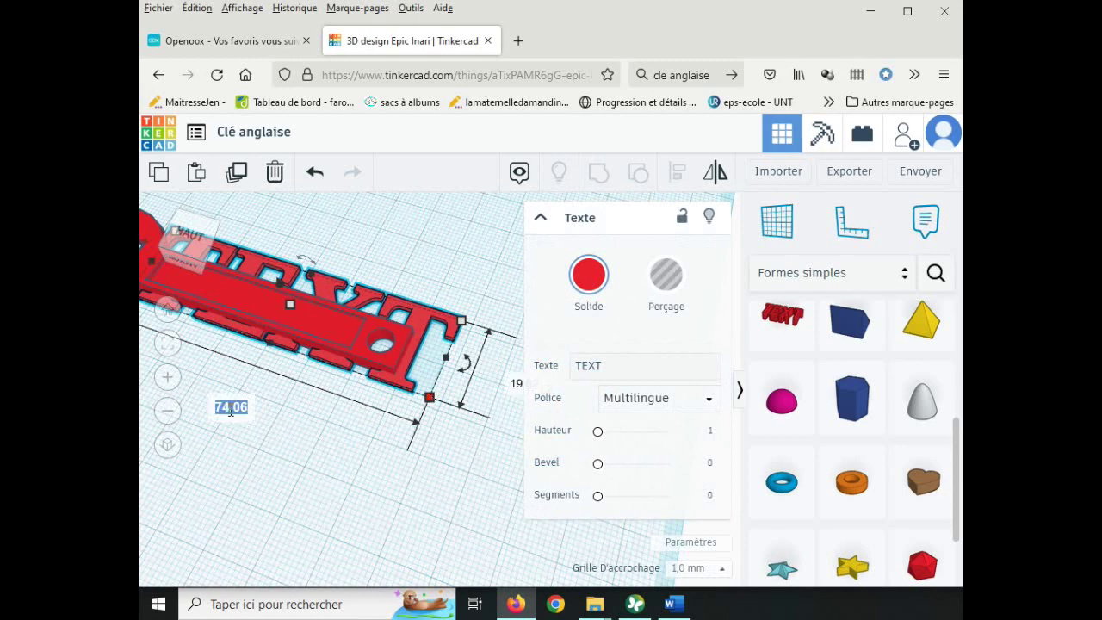
{"action": "type", "text": "40"}
{"action": "key", "text": "Return"}
{"action": "left_click", "coordinate": [378, 335]}
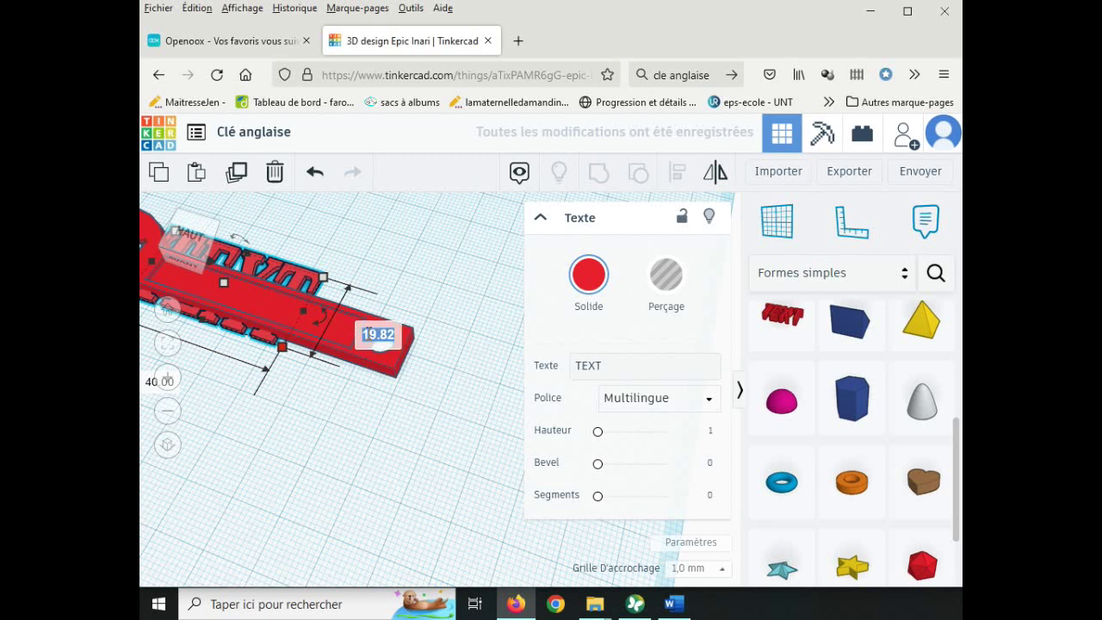
{"action": "type", "text": "6"}
{"action": "key", "text": "Return"}
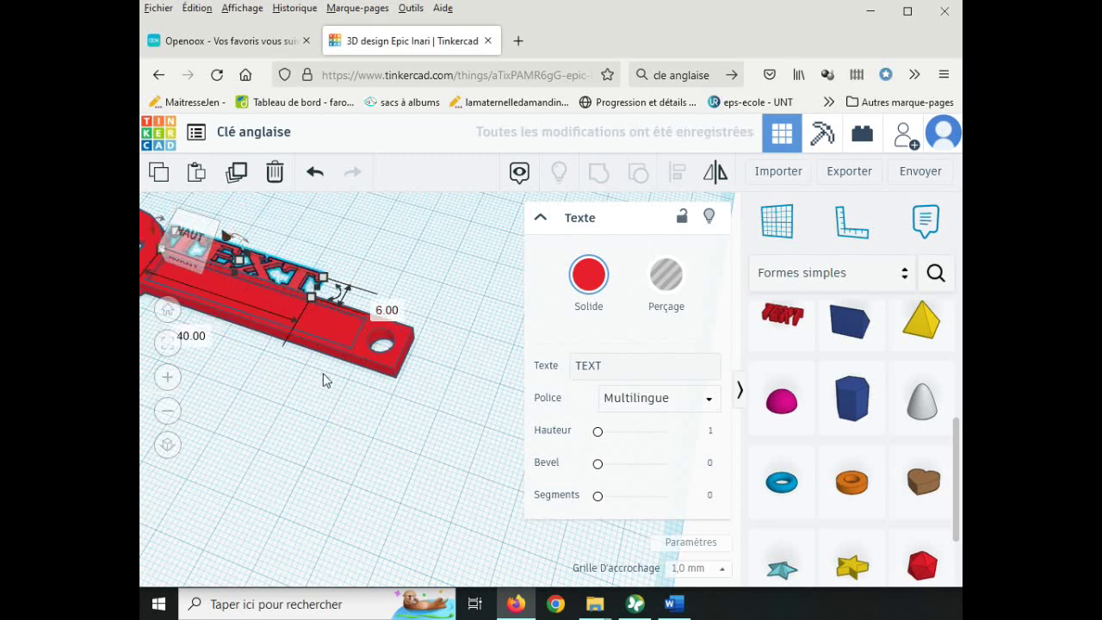
- Raise the text shape 4 mm and move it over the handle's recess
{"action": "right_click_drag", "start_coordinate": [316, 399], "coordinate": [314, 301]}
{"action": "left_click", "coordinate": [306, 243]}
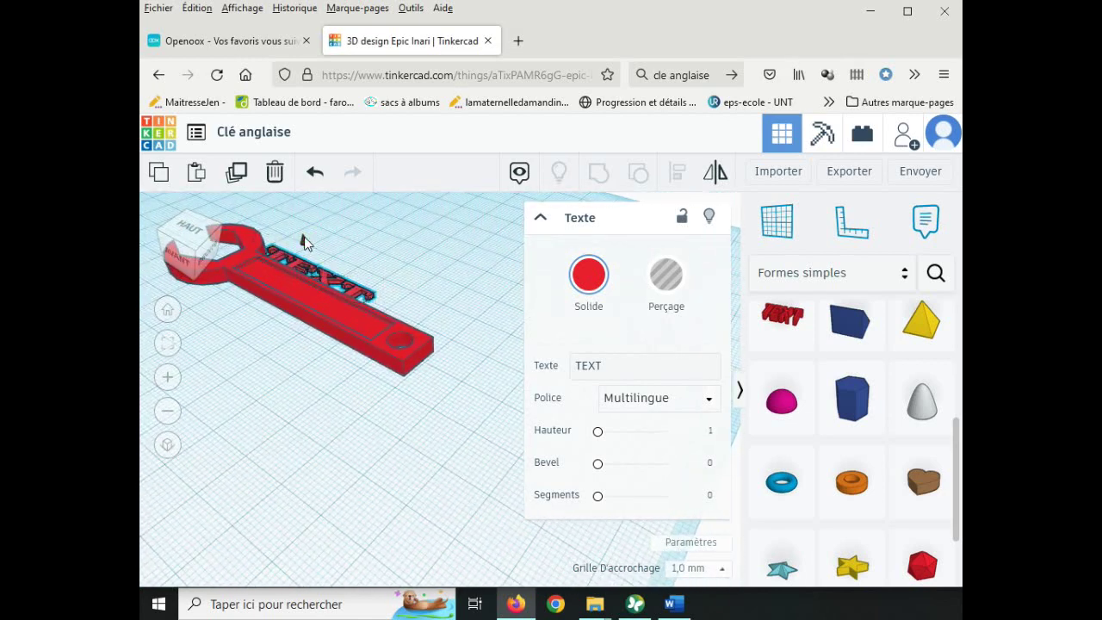
{"action": "left_click_drag", "start_coordinate": [306, 243], "coordinate": [301, 229]}
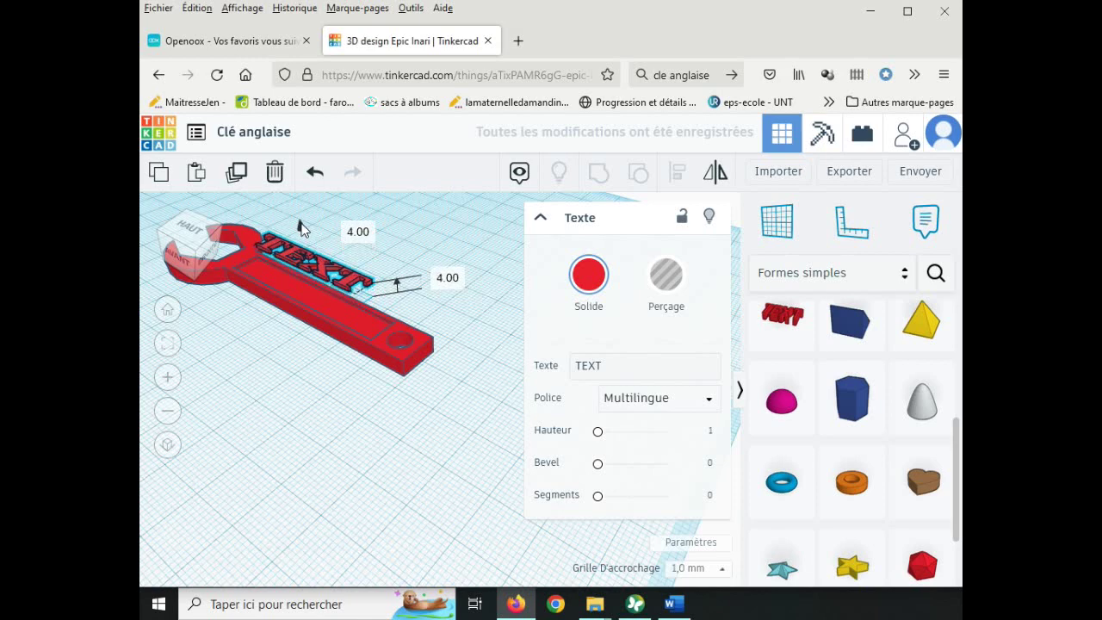
{"action": "left_click_drag", "start_coordinate": [292, 270], "coordinate": [297, 291]}
{"action": "scroll", "coordinate": [297, 310], "scroll_direction": "up", "scroll_amount": 5}
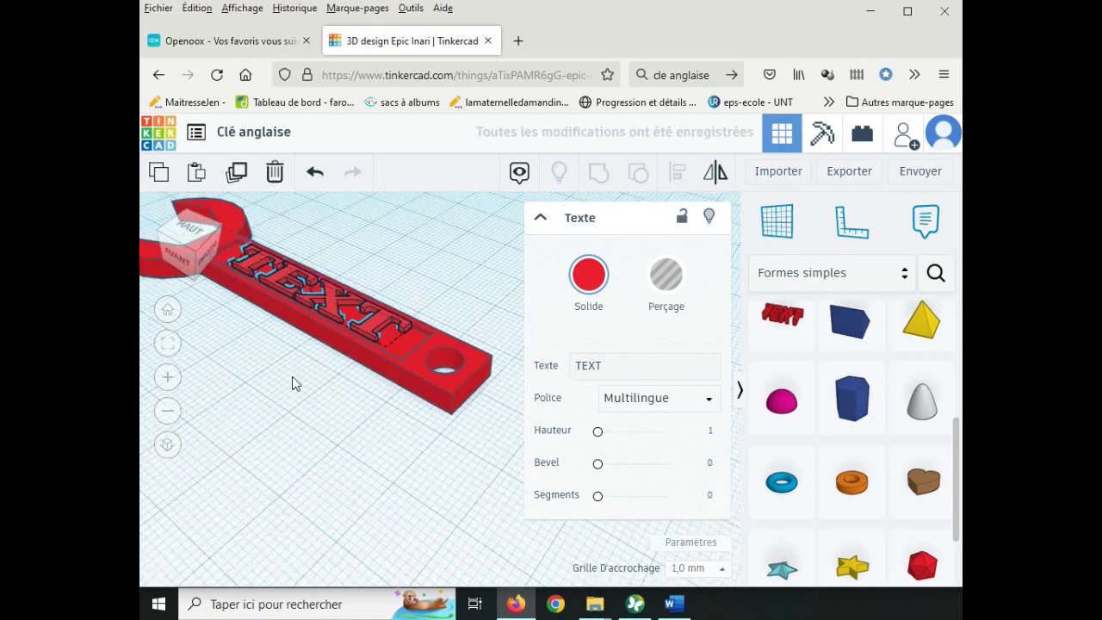
- Lower the text shape slightly into the handle's recess and check its placement from above
{"action": "right_click_drag", "start_coordinate": [326, 393], "coordinate": [303, 260]}
{"action": "left_click_drag", "start_coordinate": [301, 260], "coordinate": [305, 266]}
{"action": "mouse_move", "coordinate": [337, 395]}
{"action": "right_mouse_down"}
{"action": "mouse_move", "coordinate": [339, 451]}
{"action": "mouse_move", "coordinate": [357, 448]}
{"action": "mouse_move", "coordinate": [337, 457]}
{"action": "mouse_move", "coordinate": [349, 382]}
{"action": "right_mouse_up"}
- Change the text shape's wording to "Cle 17" and review the lettering on the whole wrench
{"action": "left_click", "coordinate": [586, 365]}
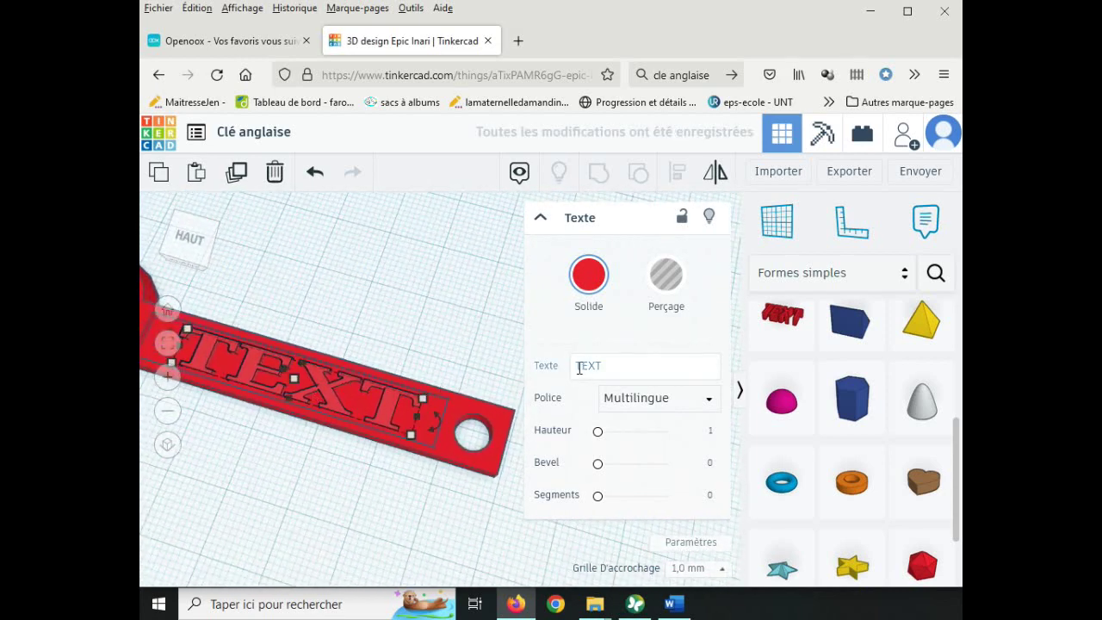
{"action": "left_click_drag", "start_coordinate": [621, 368], "coordinate": [552, 369]}
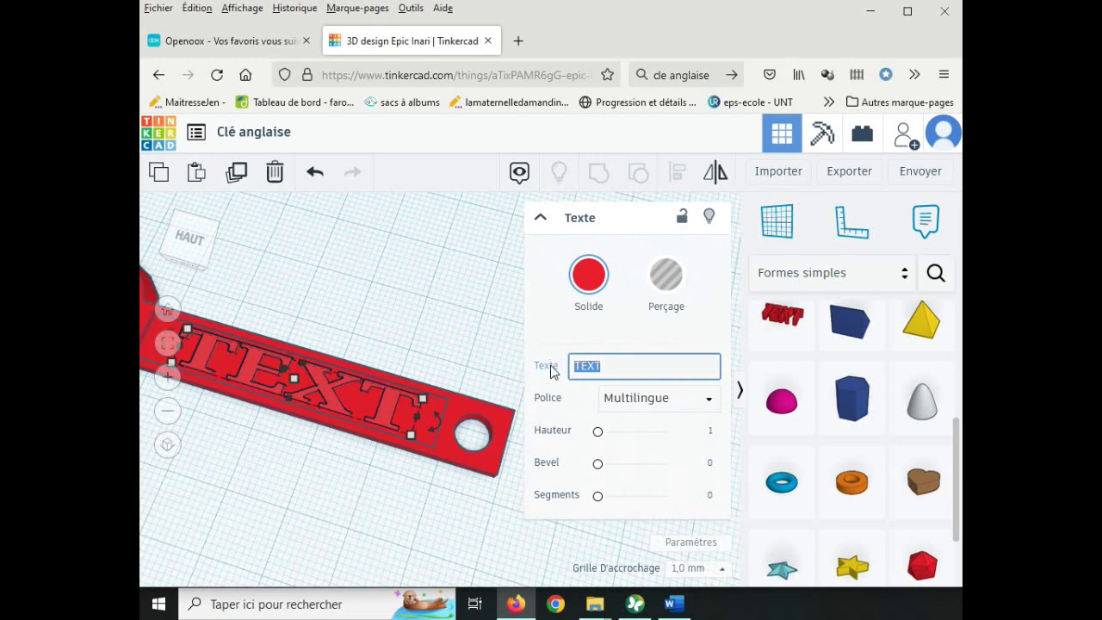
{"action": "type", "text": "Cl"}
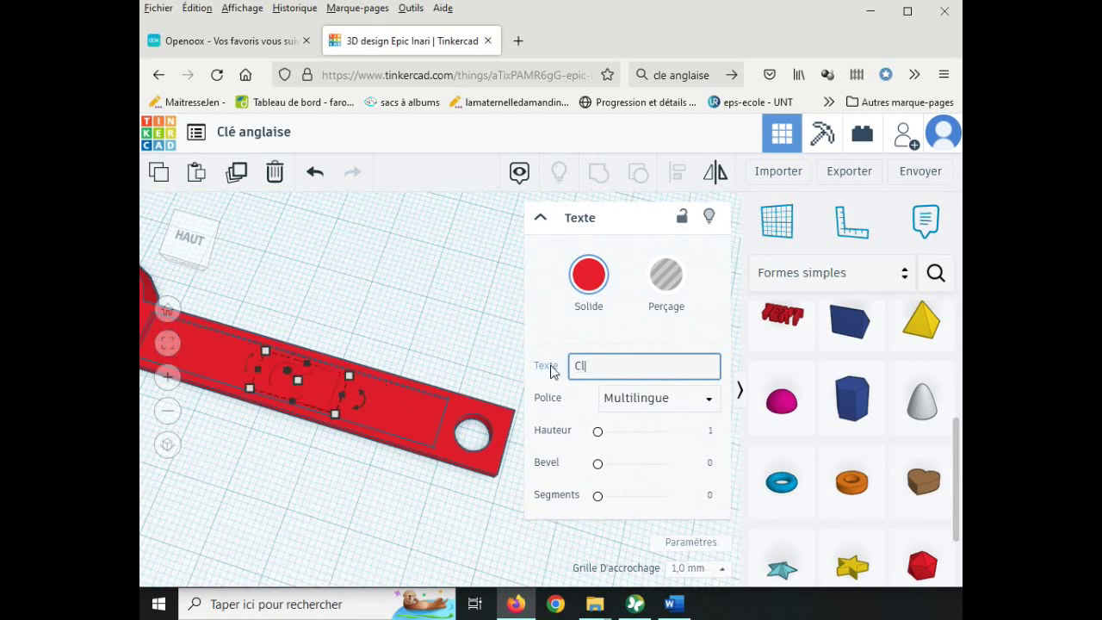
{"action": "type", "text": "e"}
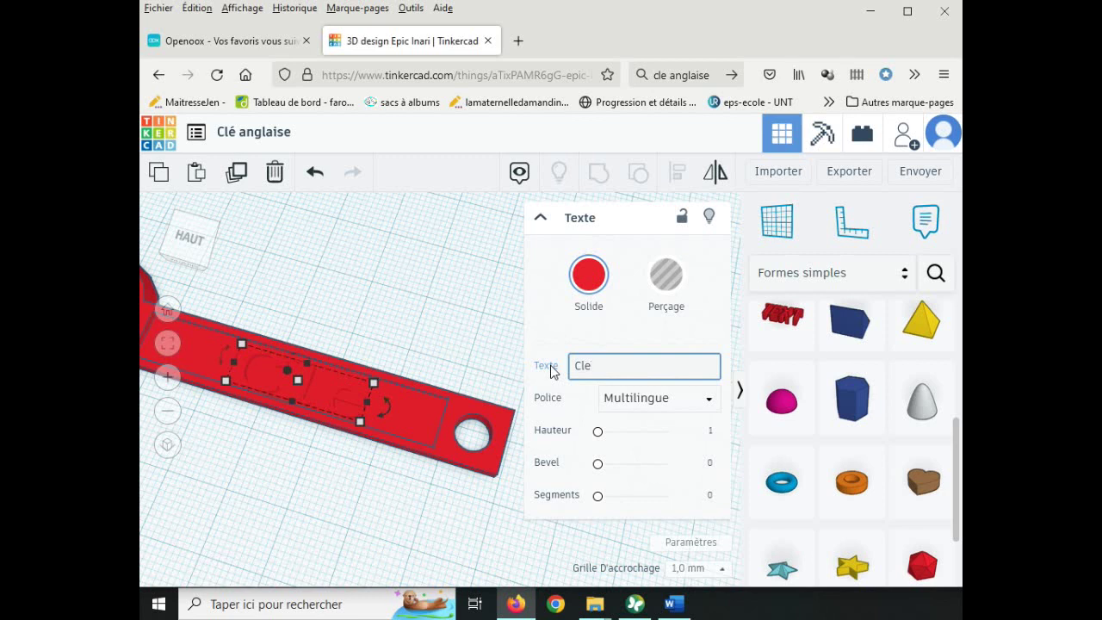
{"action": "type", "text": "7"}
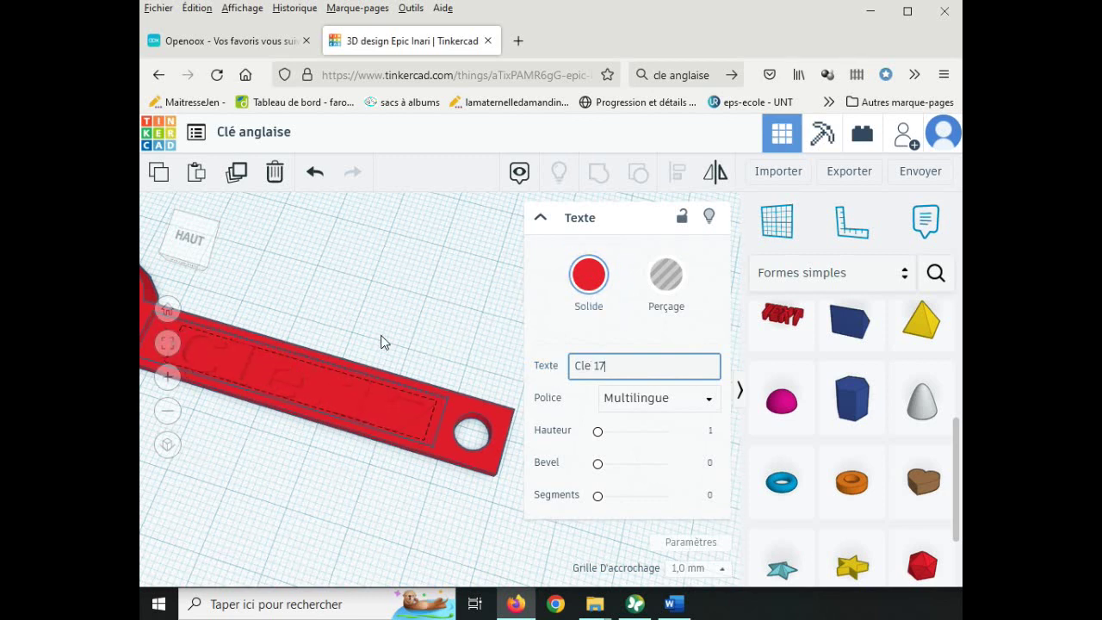
{"action": "left_click", "coordinate": [366, 286]}
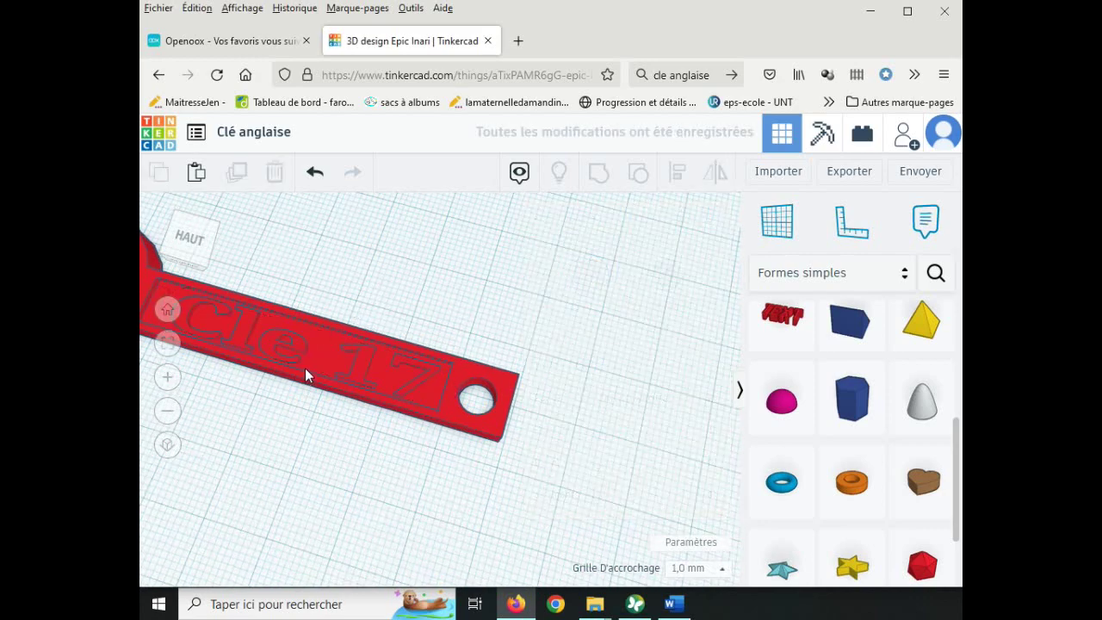
{"action": "mouse_move", "coordinate": [360, 465]}
{"action": "right_mouse_down"}
{"action": "mouse_move", "coordinate": [340, 421]}
{"action": "mouse_move", "coordinate": [345, 394]}
{"action": "mouse_move", "coordinate": [361, 399]}
{"action": "mouse_move", "coordinate": [357, 450]}
{"action": "right_mouse_up"}
{"action": "scroll", "coordinate": [358, 446], "scroll_direction": "down", "scroll_amount": 3}
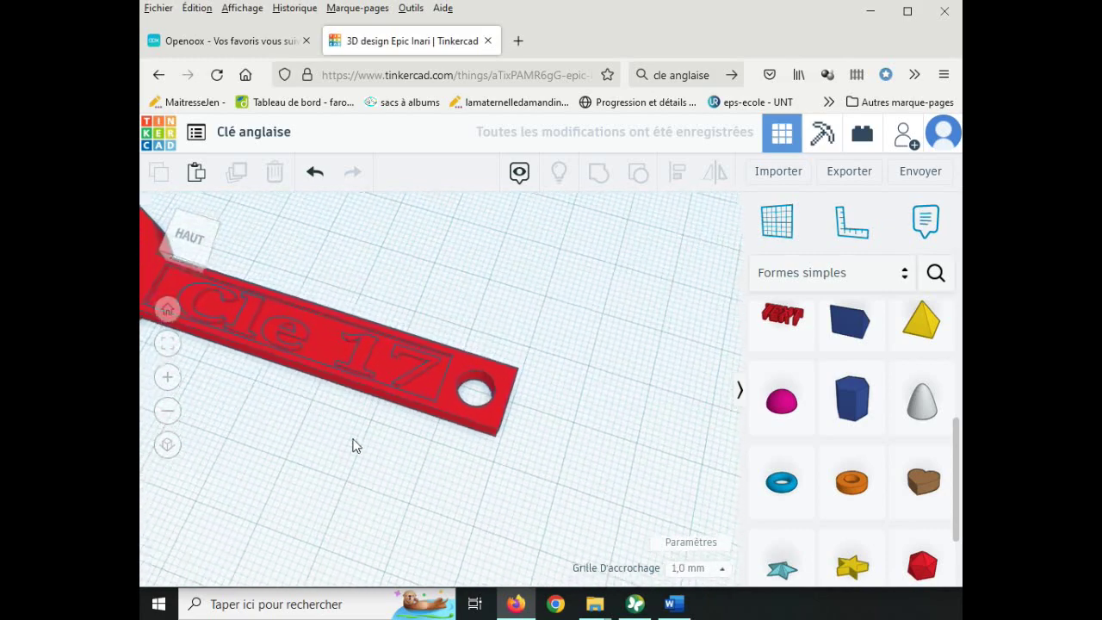
{"action": "scroll", "coordinate": [376, 344], "scroll_direction": "down", "scroll_amount": 4}
{"action": "right_click_drag", "start_coordinate": [309, 412], "coordinate": [457, 445]}
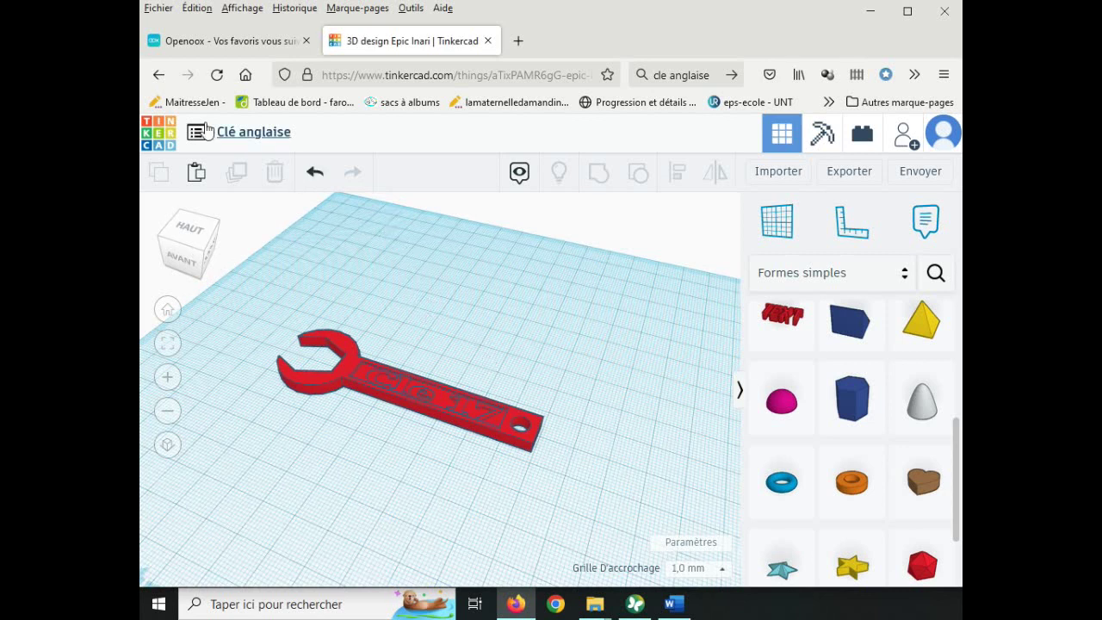
- Return to the dashboard's list of 3D designs and reopen "Clé anglaise" for editing
{"action": "left_click", "coordinate": [156, 136]}
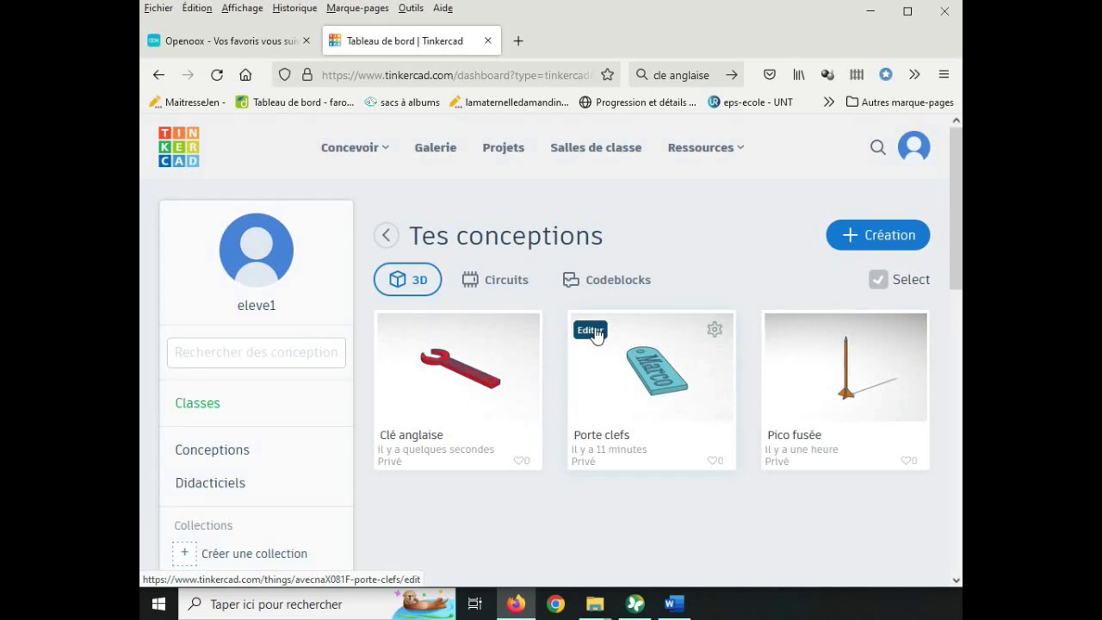
{"action": "left_click", "coordinate": [399, 332]}
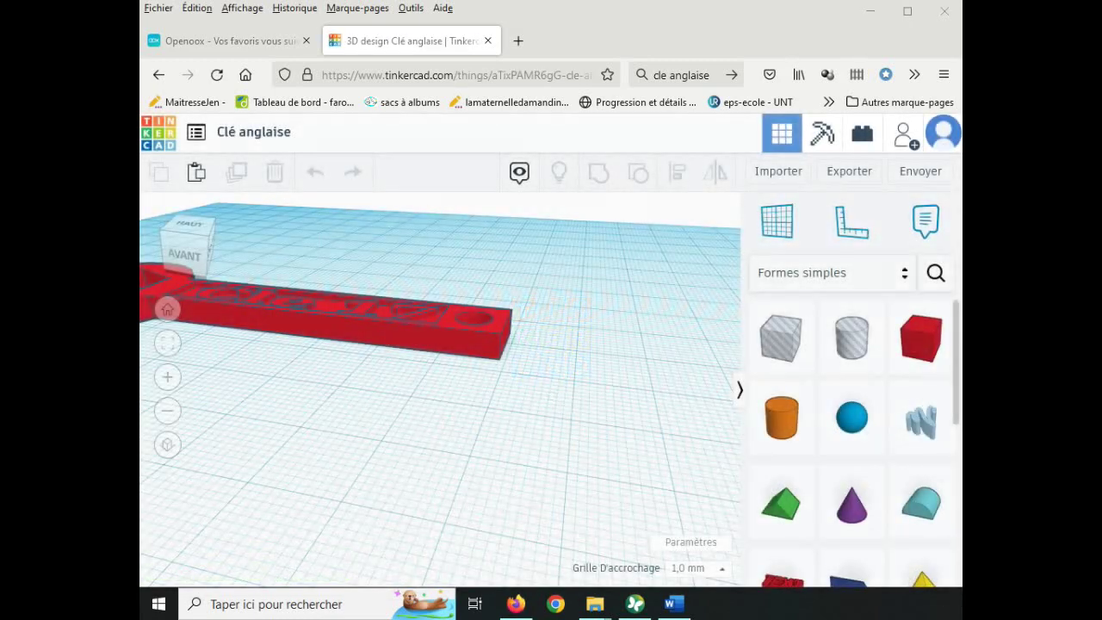
{"action": "right_click", "coordinate": [930, 473]}
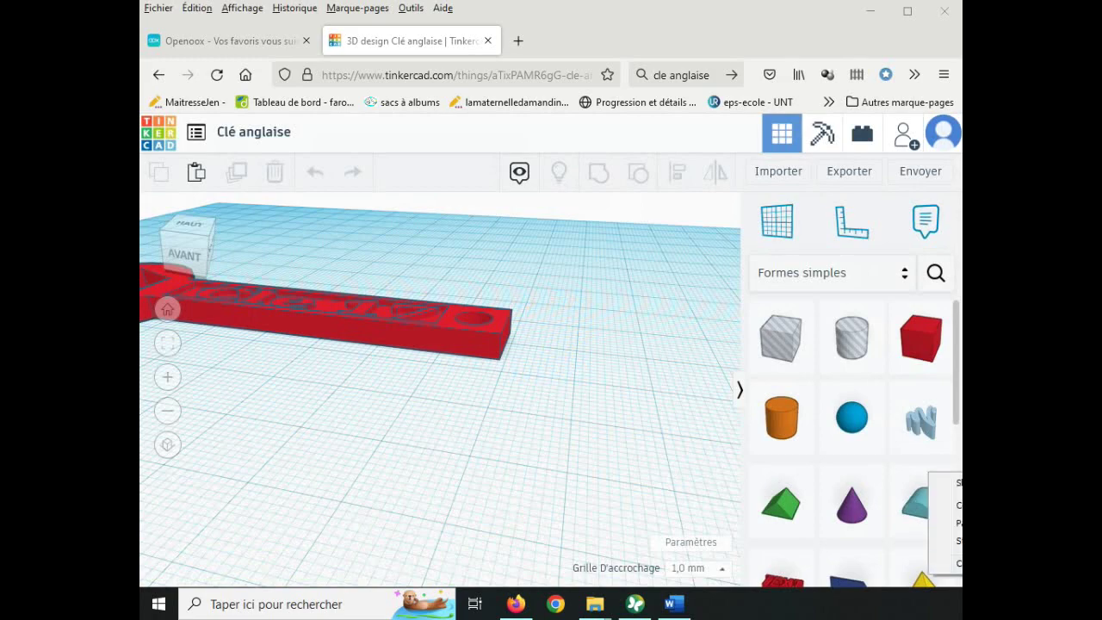